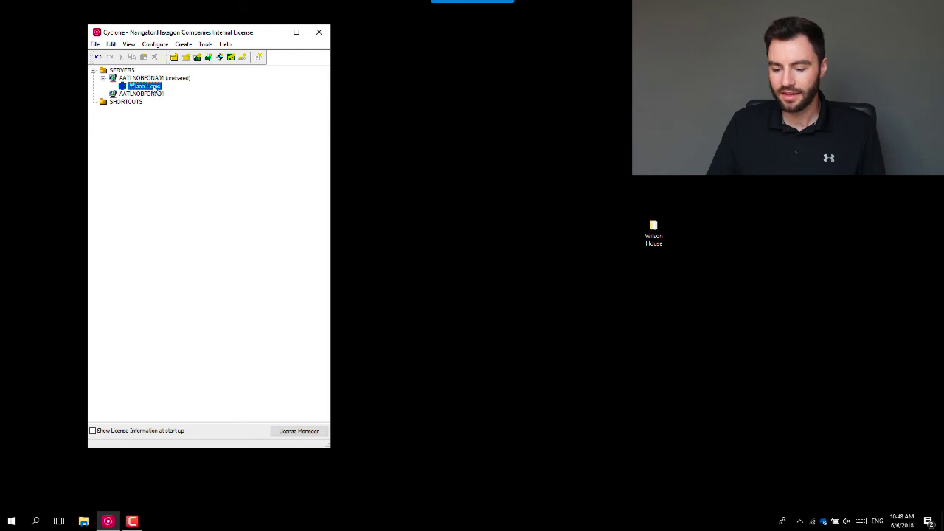
pyautogui.rightClick(155, 88)
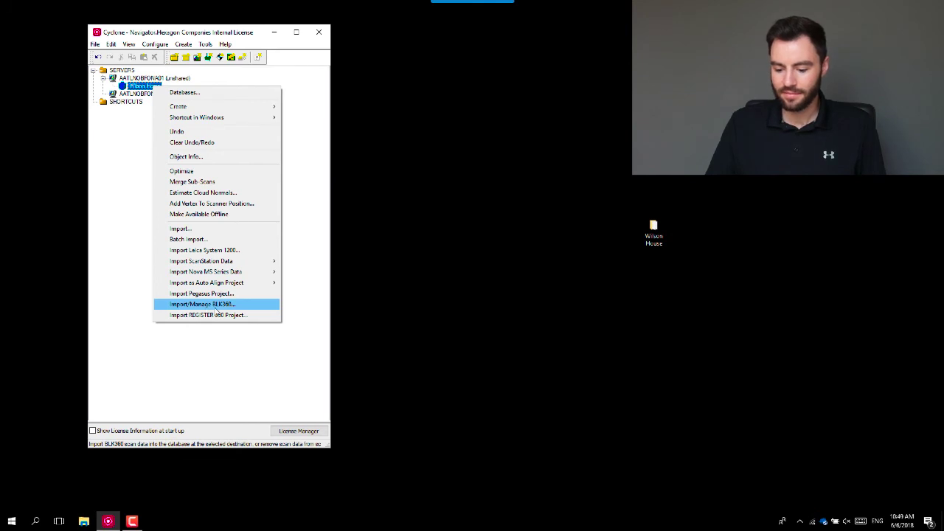
pyautogui.click(234, 305)
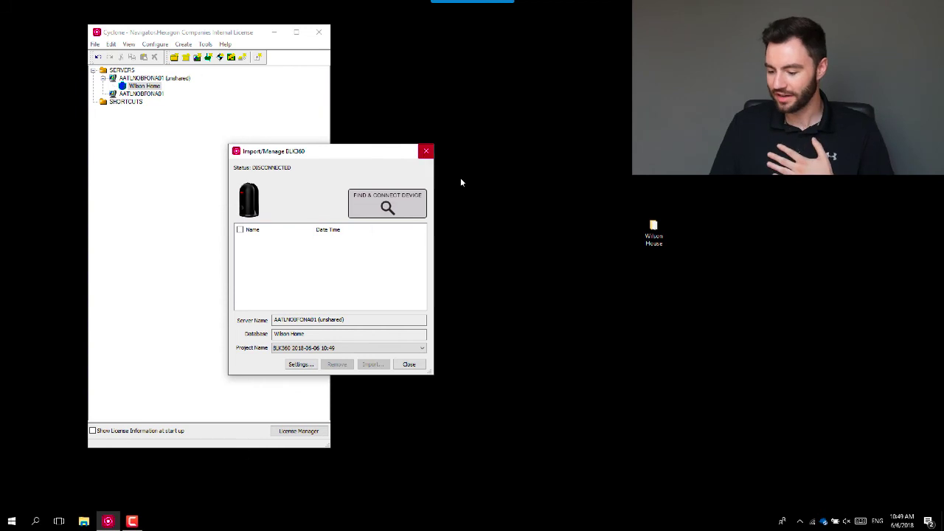
pyautogui.click(425, 151)
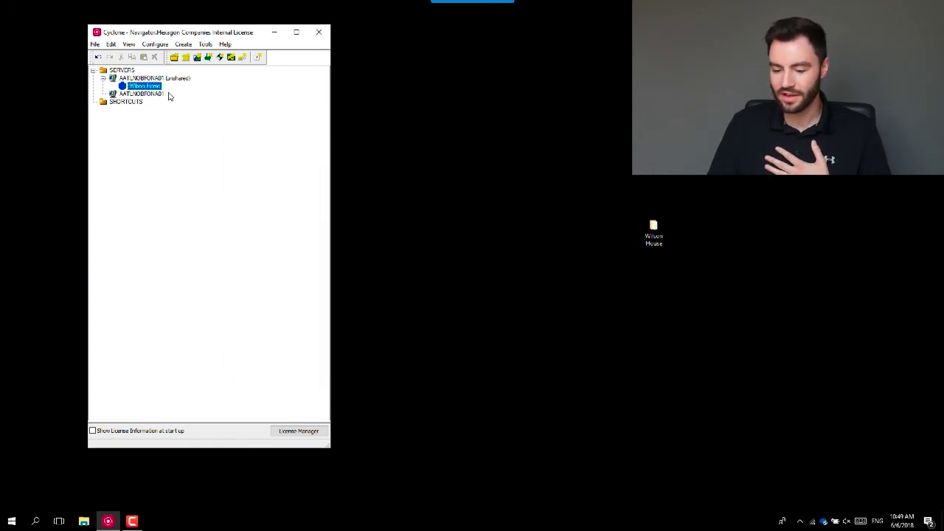
# Import the scan files BLK360_3500508_Setup51 through Setup57 from the desktop's Wilson House folder into the Wilson Home database.
pyautogui.rightClick(155, 85)
pyautogui.click(208, 229)
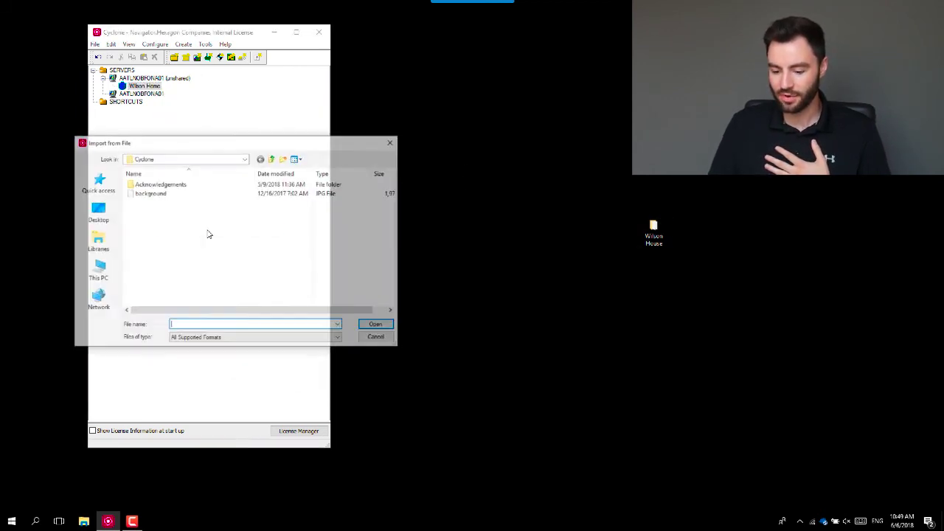
pyautogui.click(101, 209)
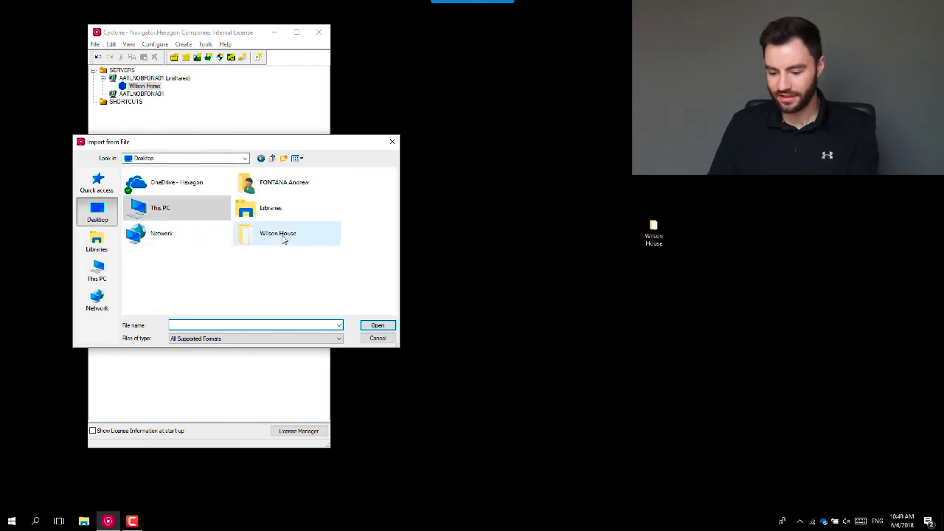
pyautogui.doubleClick(284, 236)
pyautogui.click(197, 184)
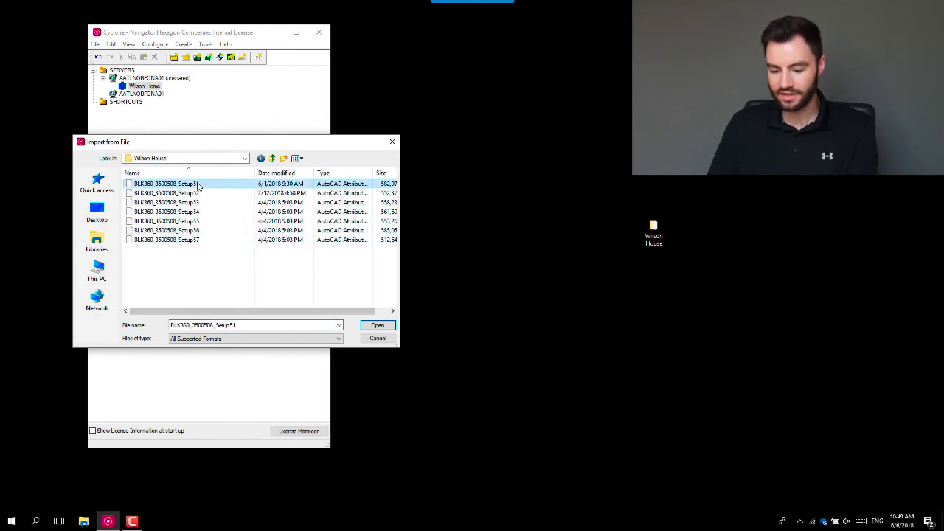
pyautogui.keyDown('shift'); pyautogui.click(192, 241); pyautogui.keyUp('shift')
pyautogui.click(394, 327)
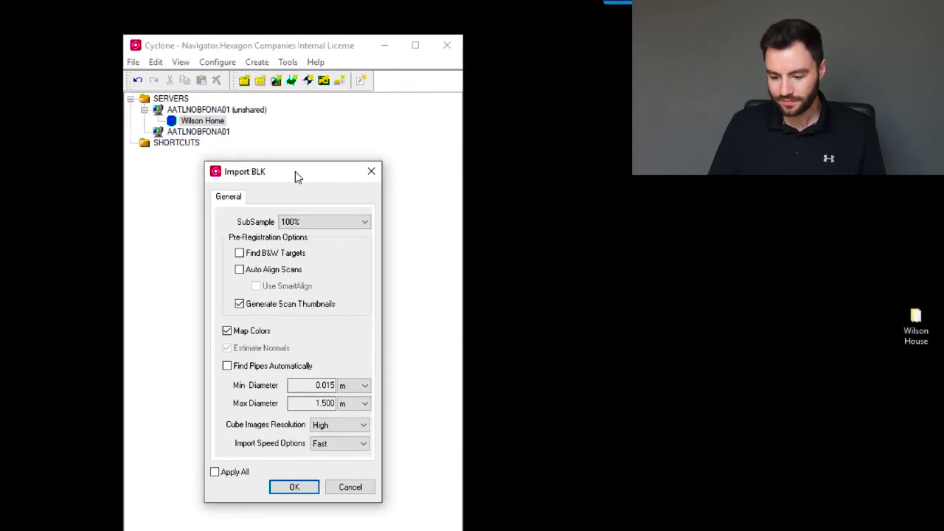
# Accept the BLK import options with 100% subsampling, scan thumbnails, mapped colors, High cube image resolution and Fast import speed.
pyautogui.moveTo(295, 171); pyautogui.dragTo(335, 147)
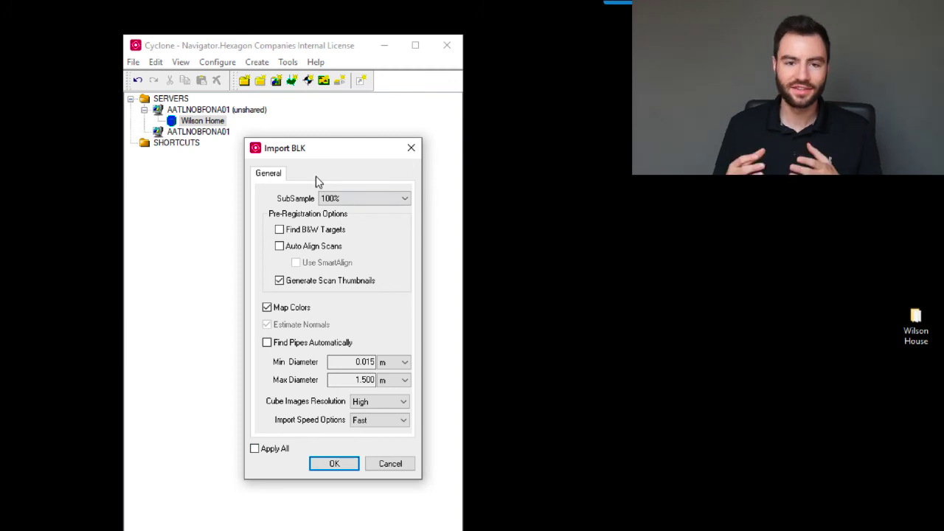
pyautogui.click(345, 467)
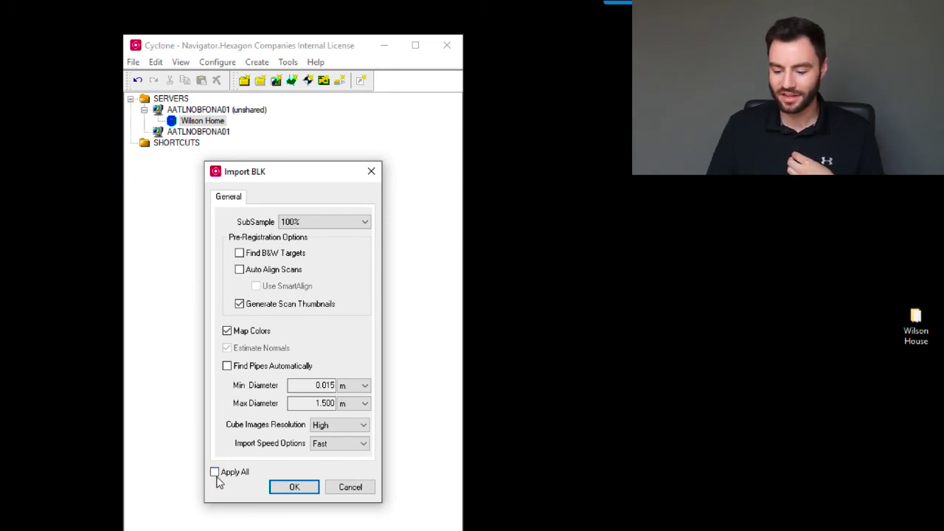
pyautogui.click(295, 487)
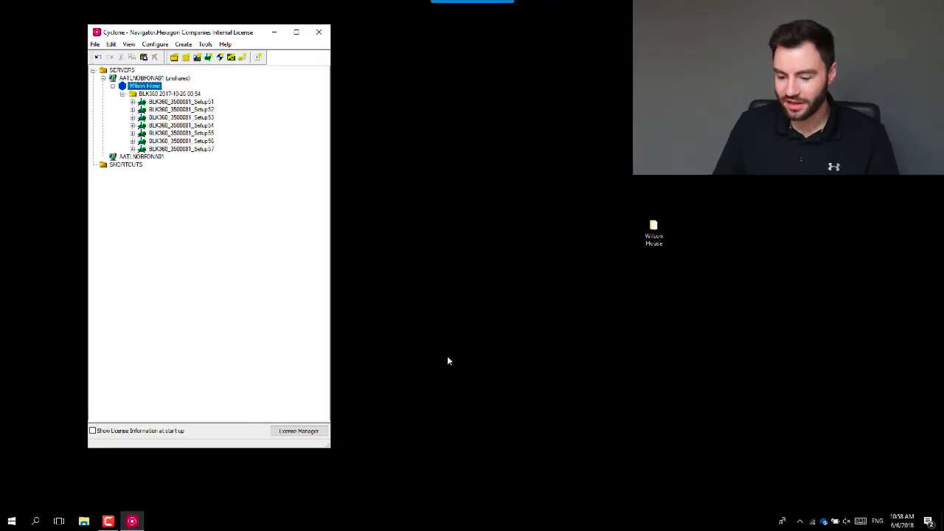
pyautogui.click(147, 94)
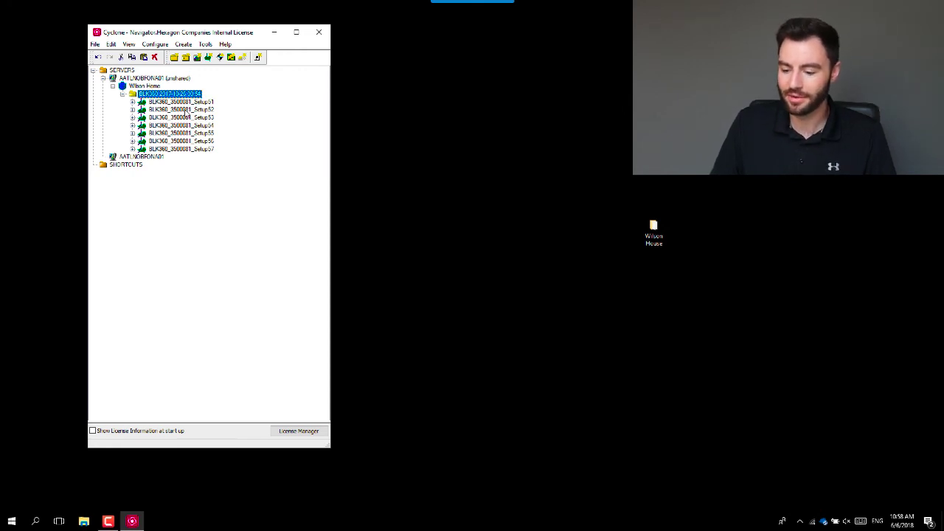
pyautogui.press('Down')
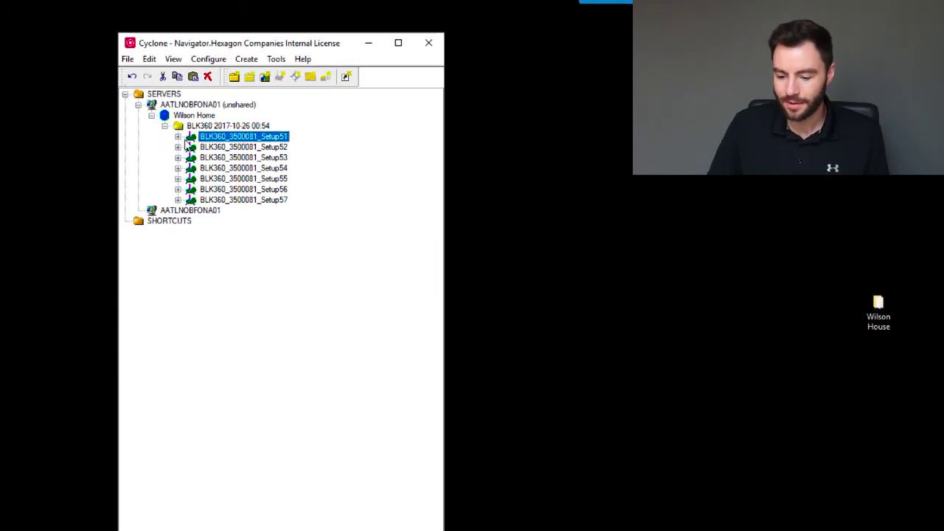
pyautogui.click(219, 127)
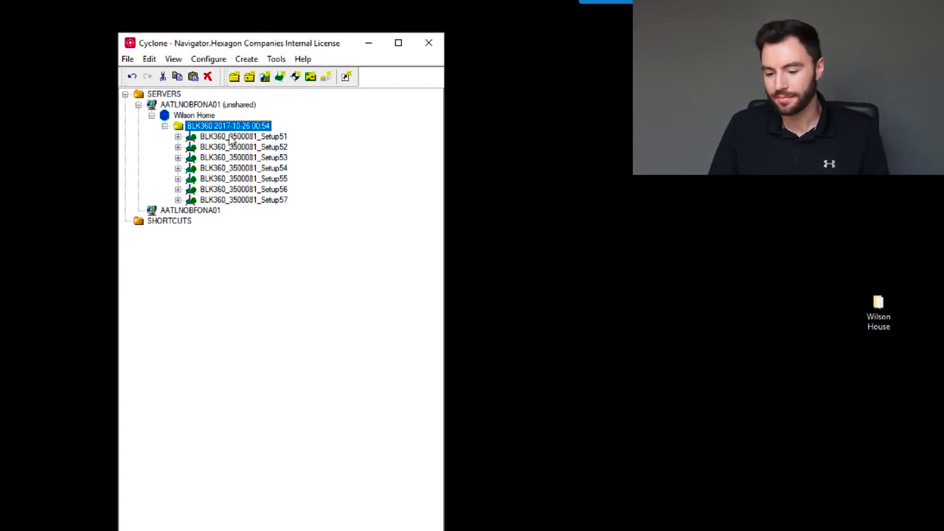
pyautogui.click(231, 138)
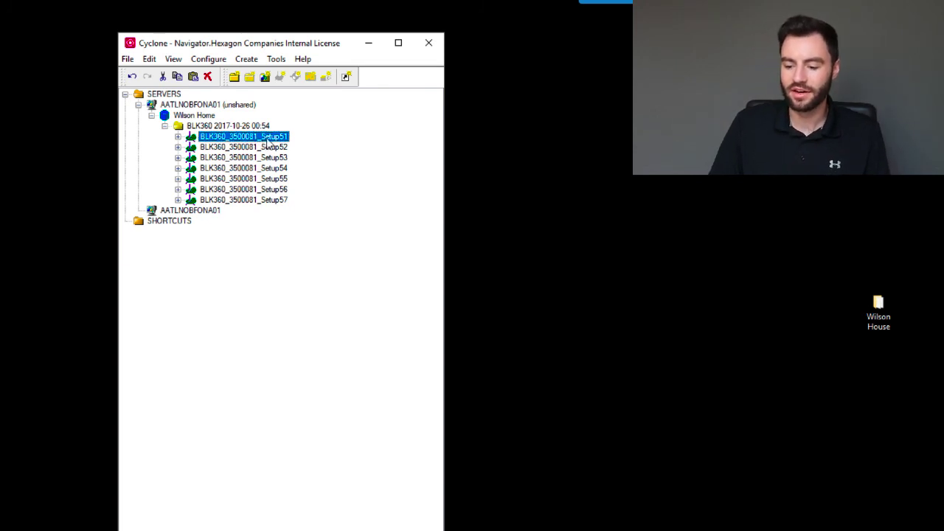
pyautogui.rightClick(267, 139)
pyautogui.click(231, 138)
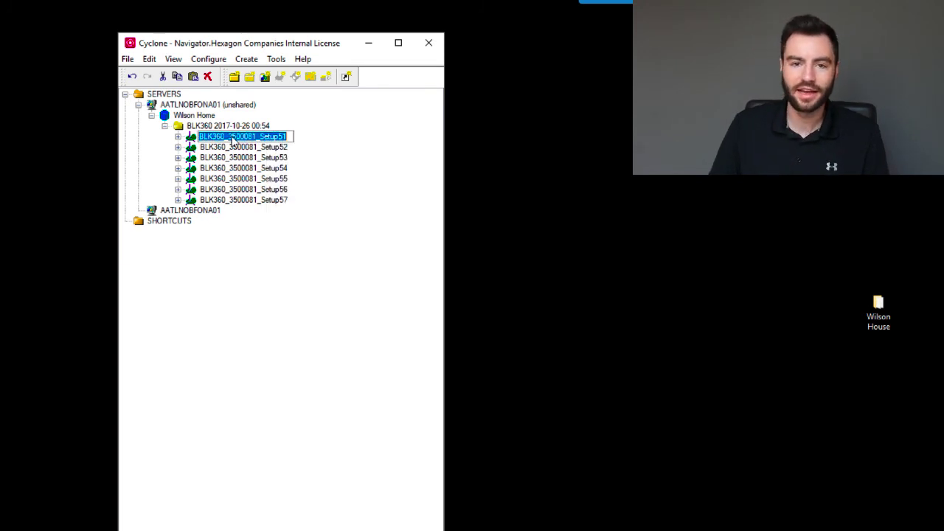
pyautogui.click(322, 154)
# Open the BLK360_3500081_Setup51 scan station in TruSpace.
pyautogui.rightClick(262, 127)
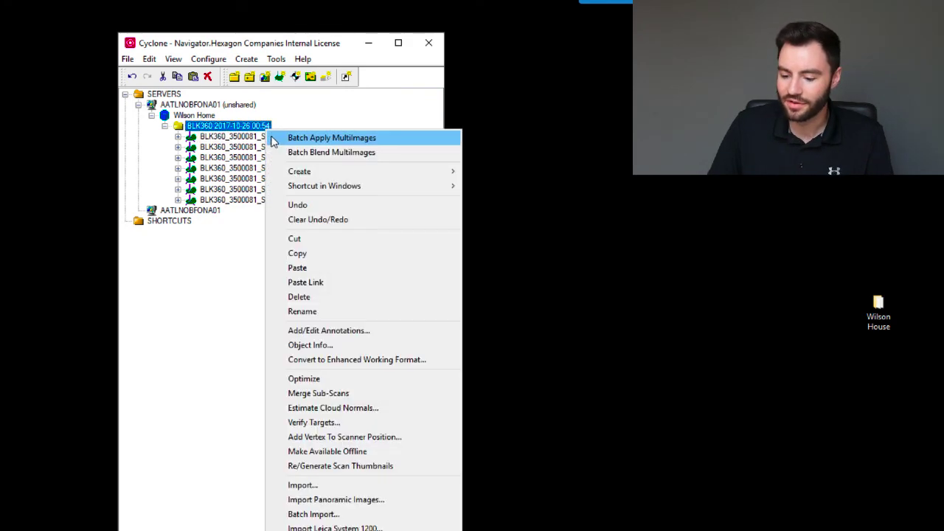
pyautogui.rightClick(249, 135)
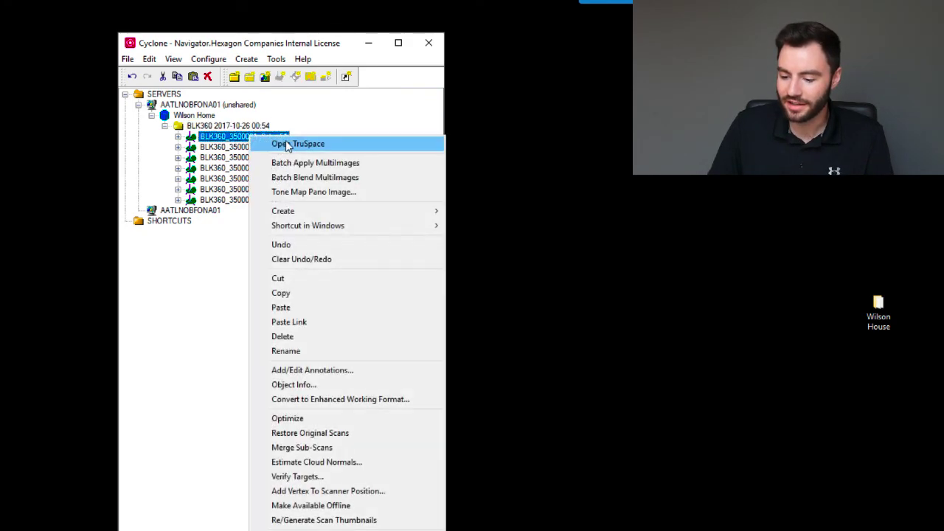
pyautogui.click(341, 146)
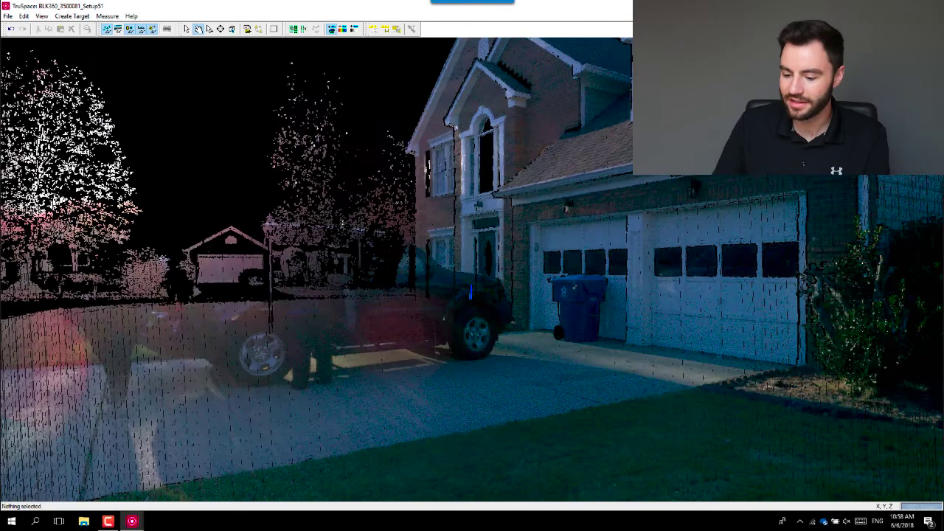
# Examine the houses, garages, driveway and parked cars around the Setup51 scan position.
pyautogui.moveTo(708, 280); pyautogui.dragTo(170, 371)
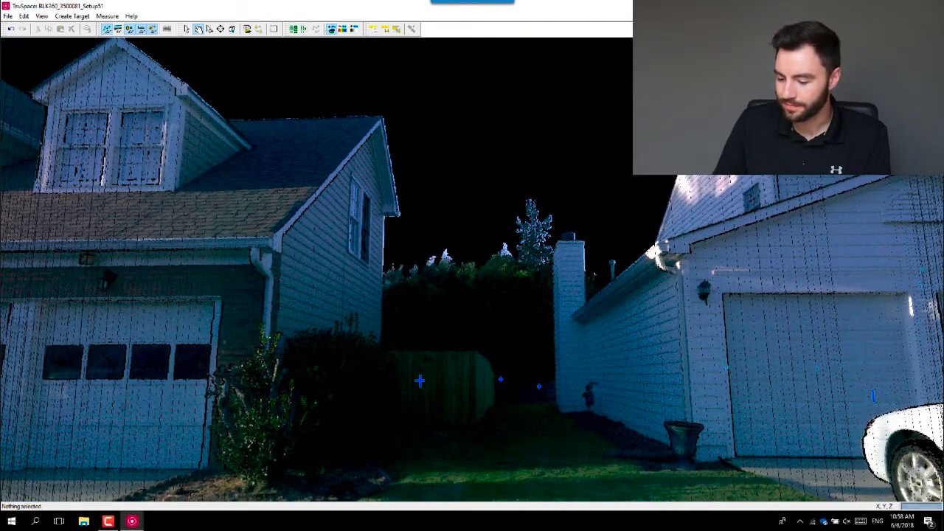
pyautogui.scroll(1, 472, 270)
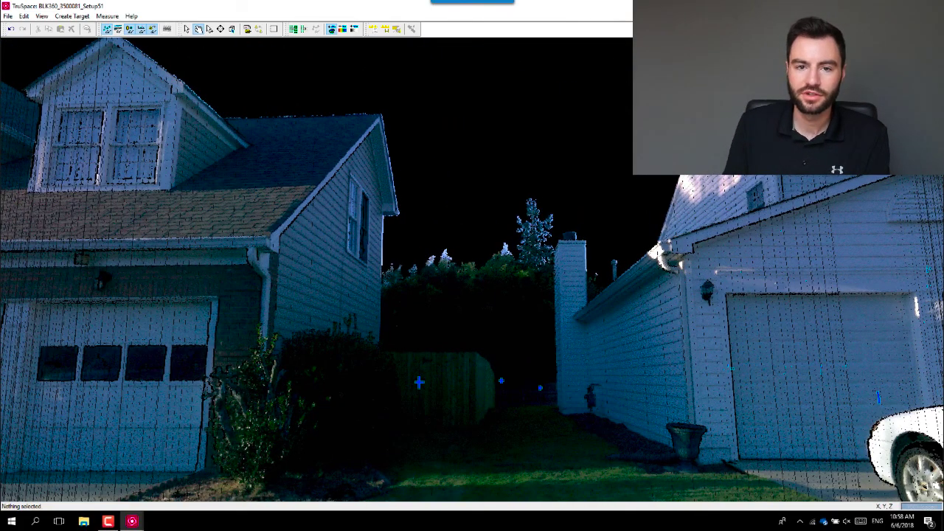
pyautogui.moveTo(915, 413); pyautogui.dragTo(697, 422)
pyautogui.scroll(7, 697, 421)
pyautogui.scroll(-3, 697, 422)
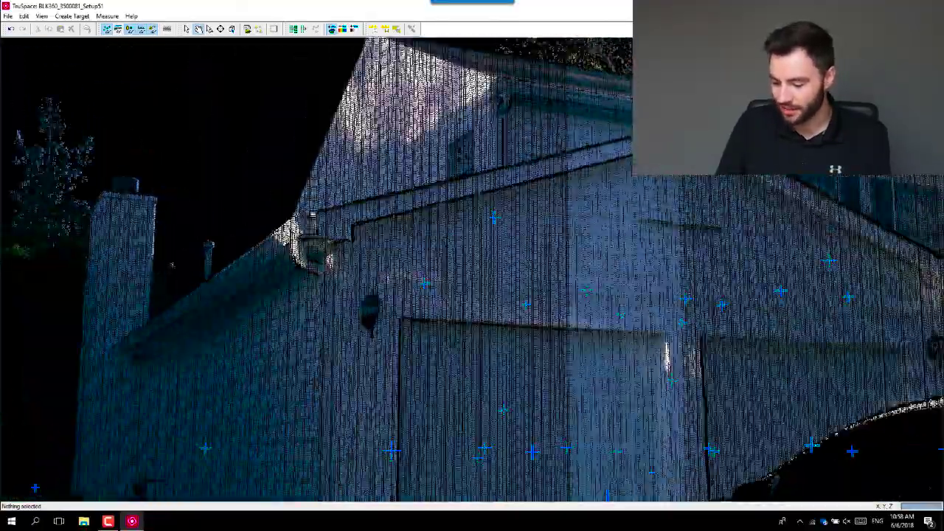
pyautogui.scroll(-5, 472, 270)
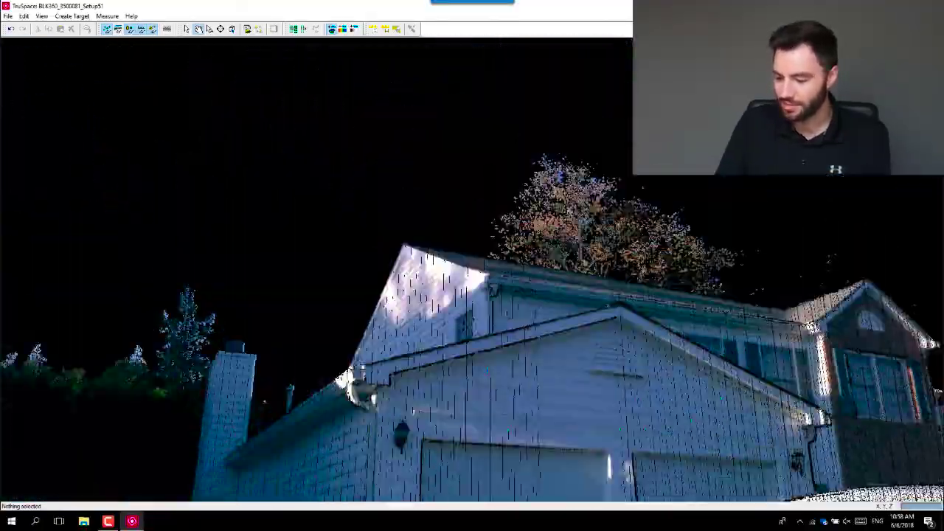
pyautogui.moveTo(413, 295); pyautogui.dragTo(745, 66)
pyautogui.moveTo(221, 331); pyautogui.dragTo(826, 214)
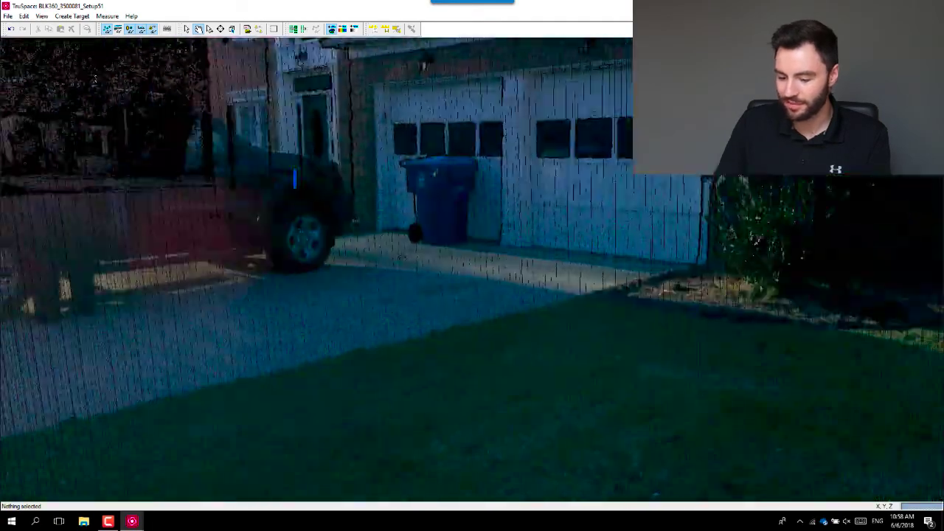
pyautogui.moveTo(95, 79); pyautogui.dragTo(74, 125)
pyautogui.moveTo(860, 190); pyautogui.dragTo(368, 157)
pyautogui.moveTo(617, 212); pyautogui.dragTo(489, 253)
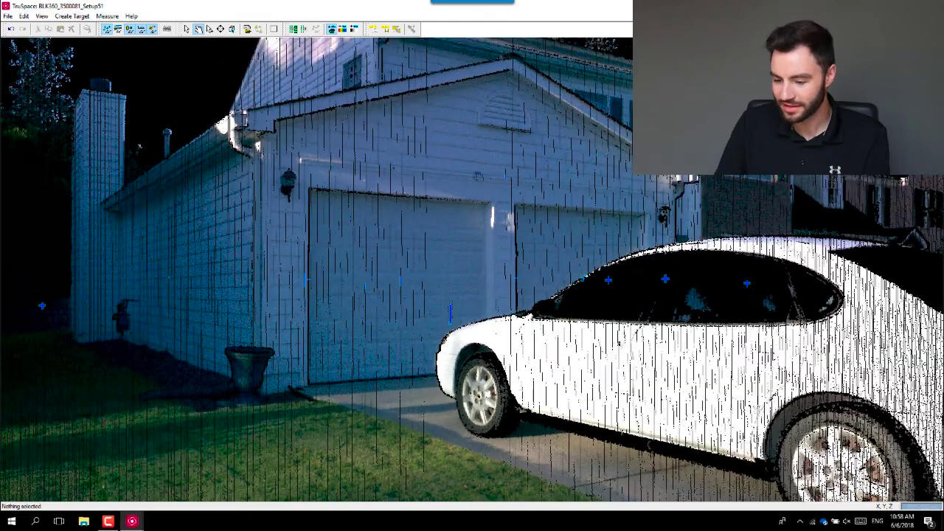
# Compare the TruSpace scan in multi-hue intensity and grayscale intensity coloring, and return it to image colors.
pyautogui.click(343, 29)
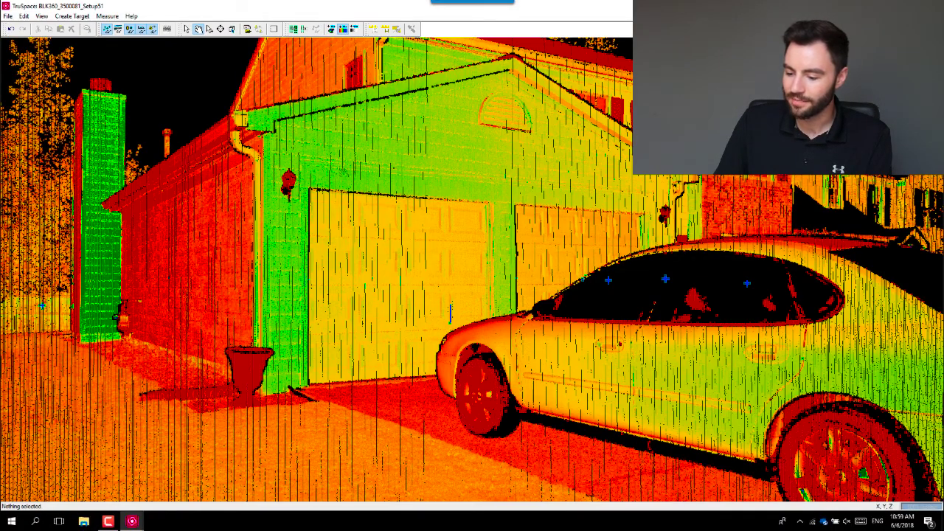
pyautogui.moveTo(350, 177); pyautogui.dragTo(389, 289)
pyautogui.scroll(1, 350, 177)
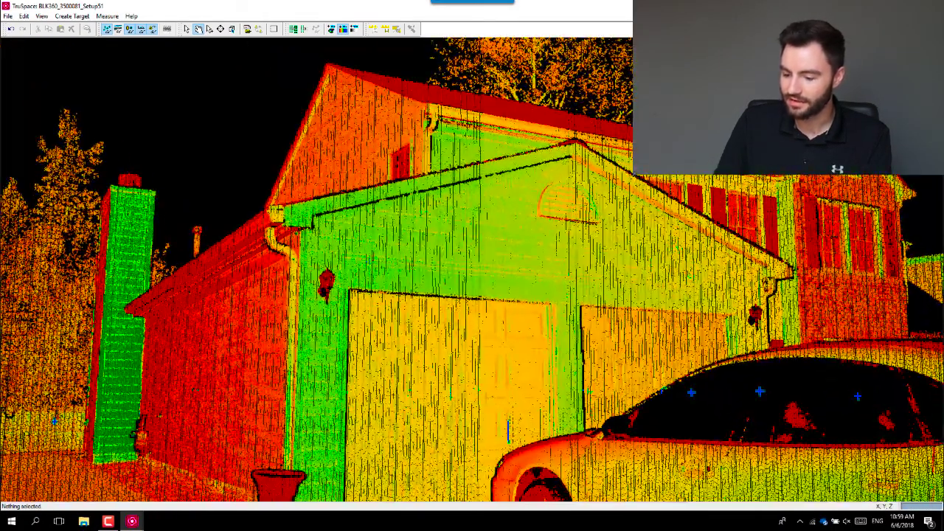
pyautogui.click(337, 31)
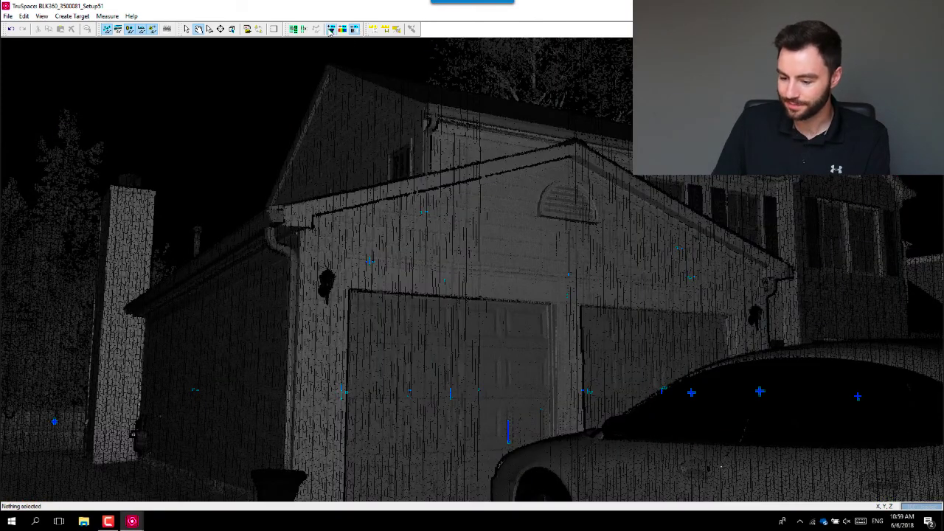
pyautogui.click(332, 29)
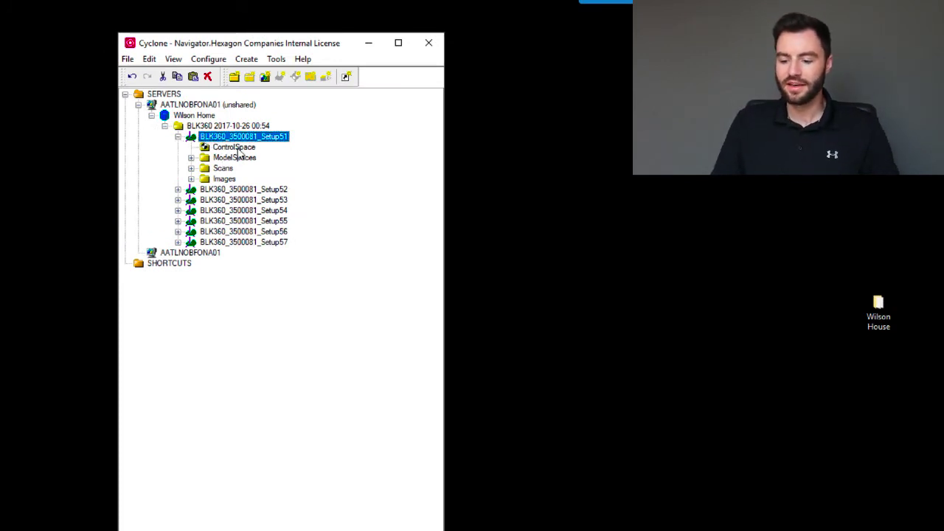
# Open ModelSpace 1 View 1 from the ModelSpaces of BLK360_3500081_Setup51.
pyautogui.click(244, 147)
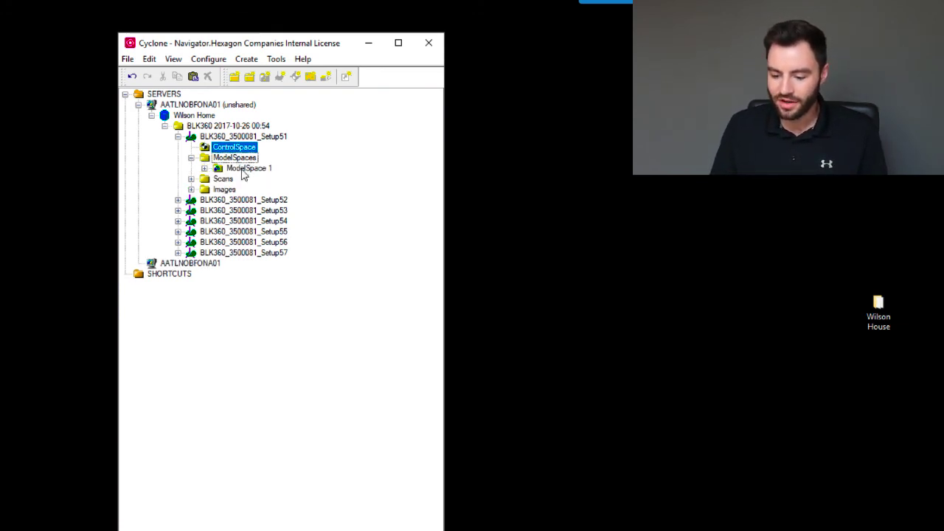
pyautogui.doubleClick(248, 168)
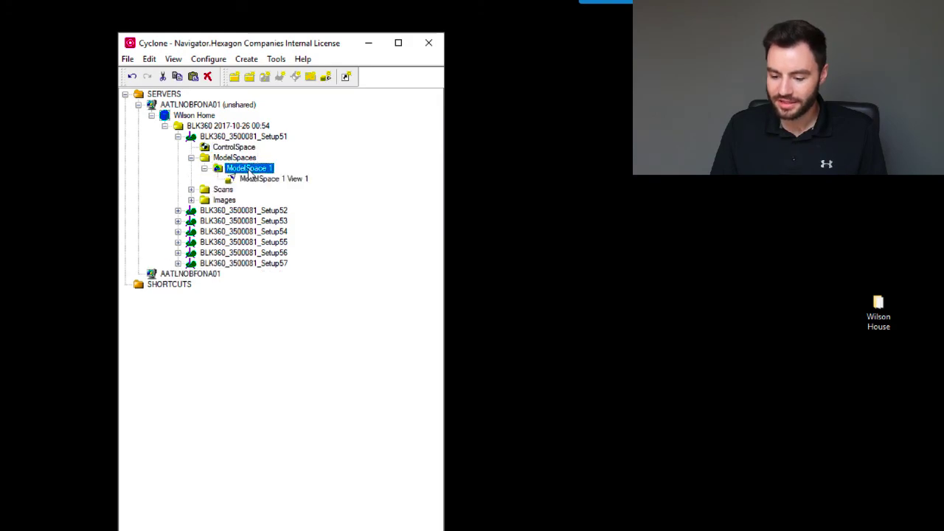
pyautogui.doubleClick(270, 180)
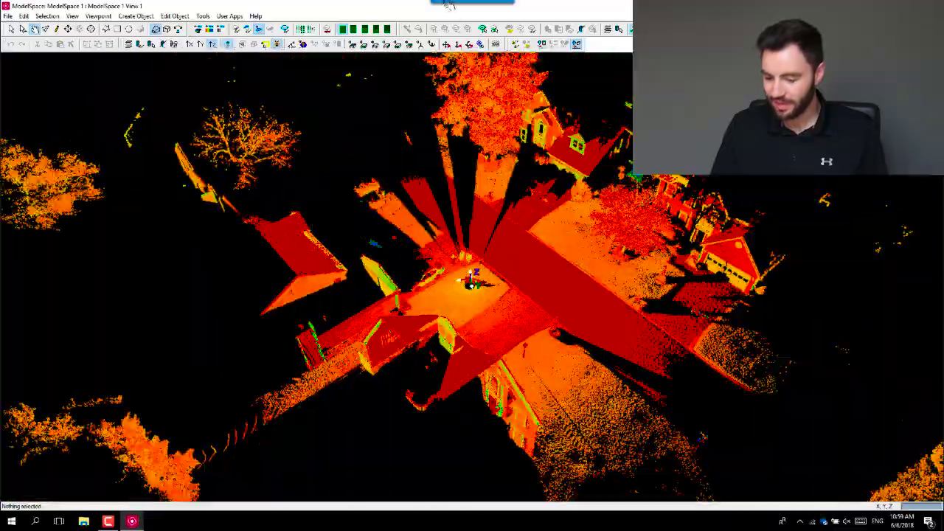
# Display the ModelSpace 1 point cloud in its image colors.
pyautogui.moveTo(472, 277); pyautogui.dragTo(368, 266)
pyautogui.scroll(5, 472, 277)
pyautogui.moveTo(472, 278); pyautogui.dragTo(410, 270)
pyautogui.click(198, 29)
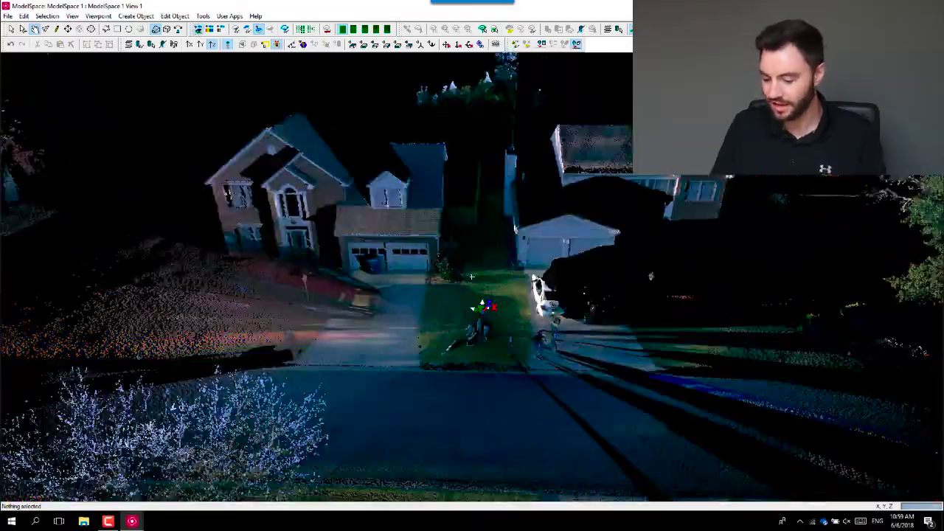
# Inspect the house fronts in the model space, comparing the orthographic projection with the perspective projection.
pyautogui.moveTo(325, 236); pyautogui.dragTo(347, 235)
pyautogui.scroll(5, 472, 278)
pyautogui.moveTo(472, 277); pyautogui.dragTo(525, 270)
pyautogui.moveTo(525, 270); pyautogui.dragTo(441, 435, button='right')
pyautogui.moveTo(472, 278); pyautogui.dragTo(443, 310)
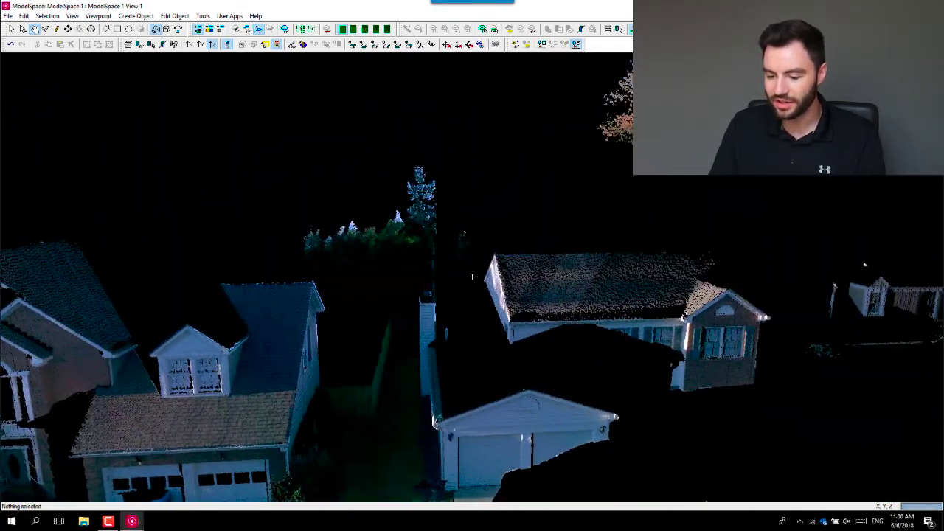
pyautogui.click(167, 30)
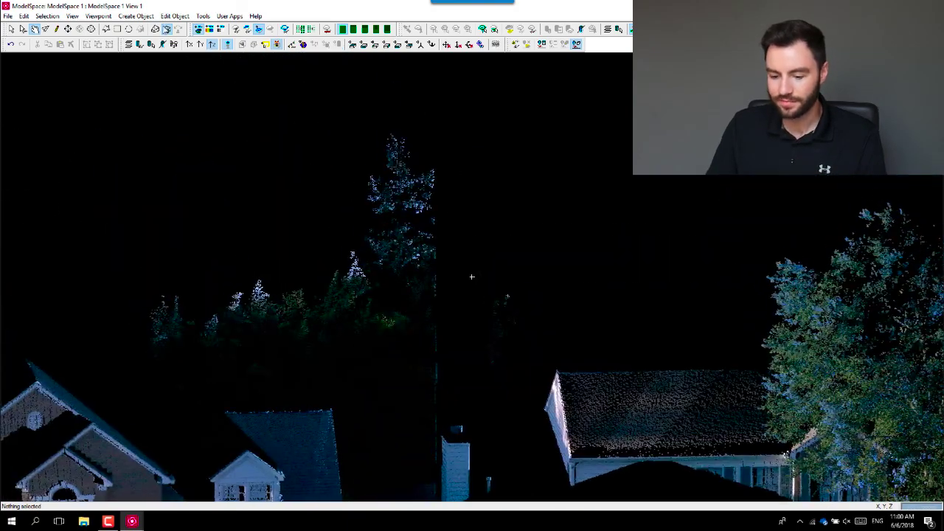
pyautogui.click(155, 29)
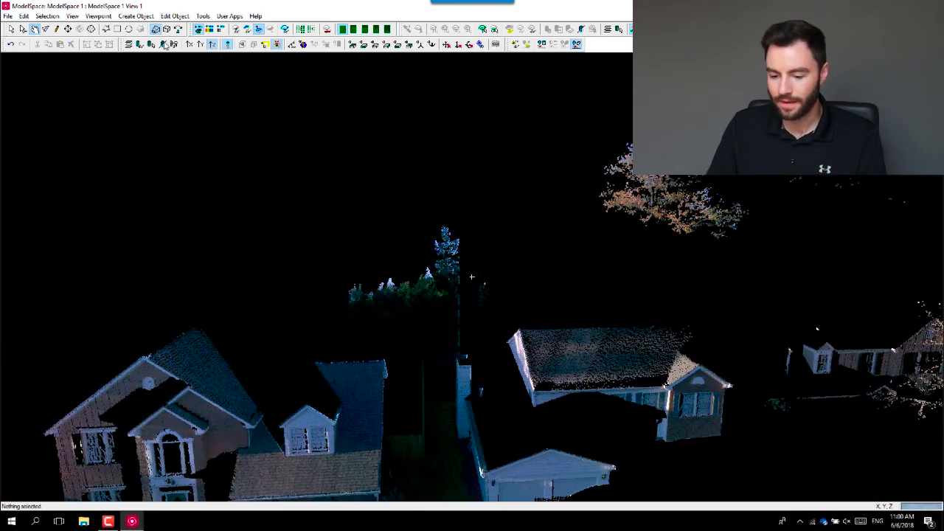
# Delete the treetop points behind and between the two houses using a rectangular fence and Delete Inside.
pyautogui.moveTo(384, 295); pyautogui.dragTo(491, 291)
pyautogui.moveTo(491, 291); pyautogui.dragTo(406, 284, button='right')
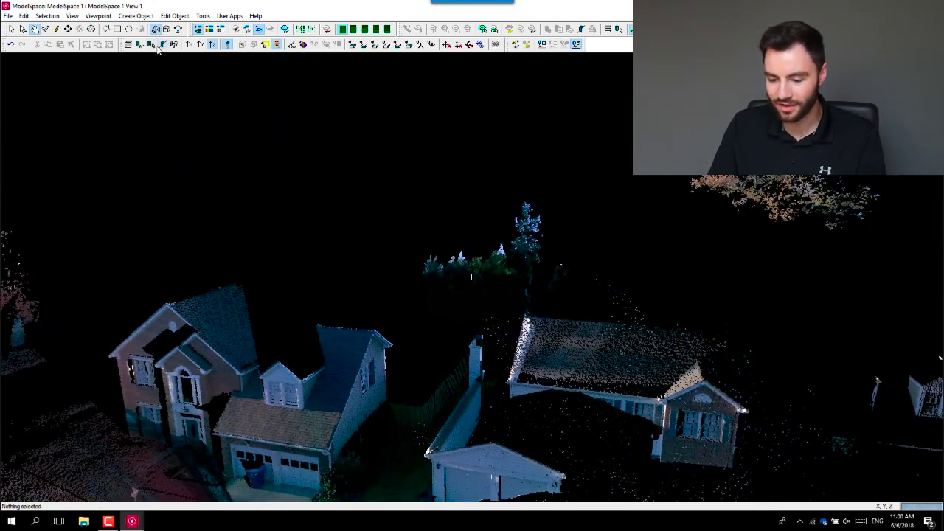
pyautogui.click(117, 28)
pyautogui.moveTo(407, 169); pyautogui.dragTo(627, 261)
pyautogui.rightClick(550, 235)
pyautogui.moveTo(609, 316)
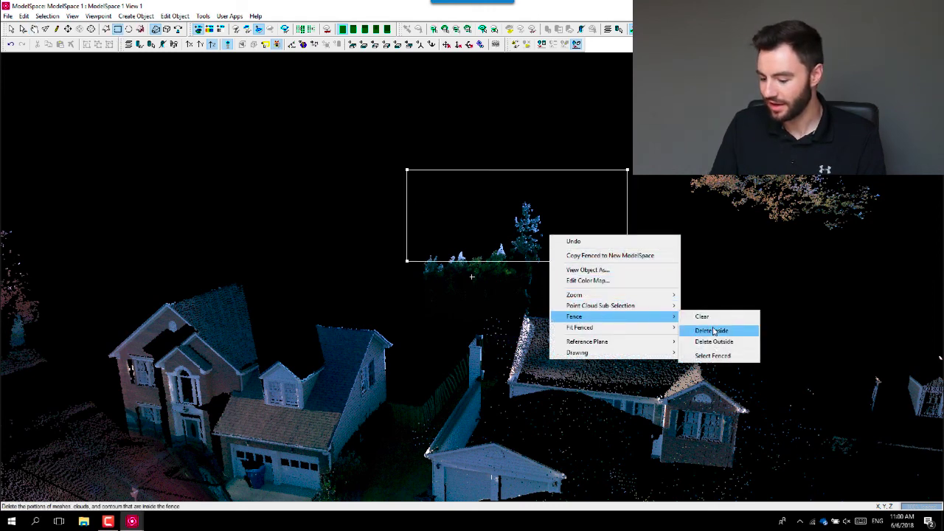
pyautogui.click(716, 336)
# Inspect the remaining ModelSpace 1 point cloud around the houses and trees, and close the view.
pyautogui.press('space')
pyautogui.moveTo(716, 335); pyautogui.dragTo(689, 337)
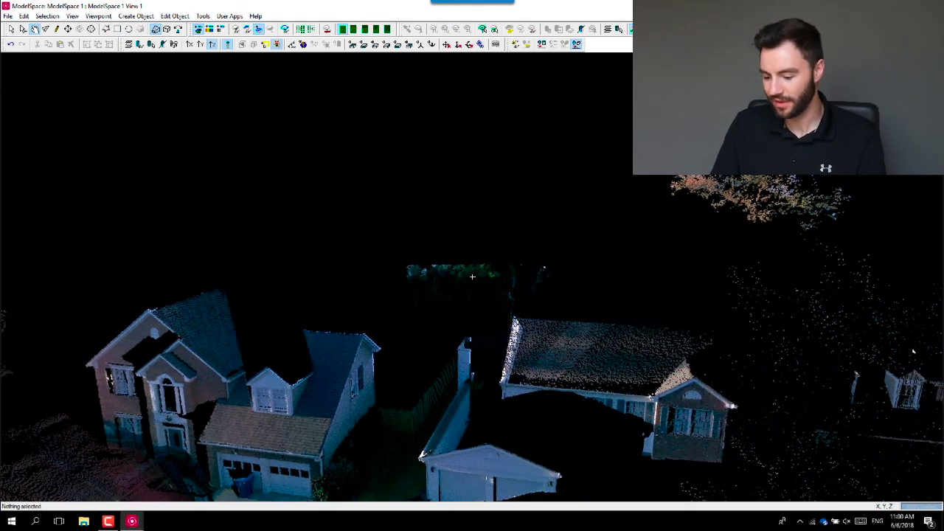
pyautogui.scroll(-5, 689, 337)
pyautogui.scroll(-3, 472, 277)
pyautogui.moveTo(472, 277); pyautogui.dragTo(543, 317)
pyautogui.scroll(5, 472, 276)
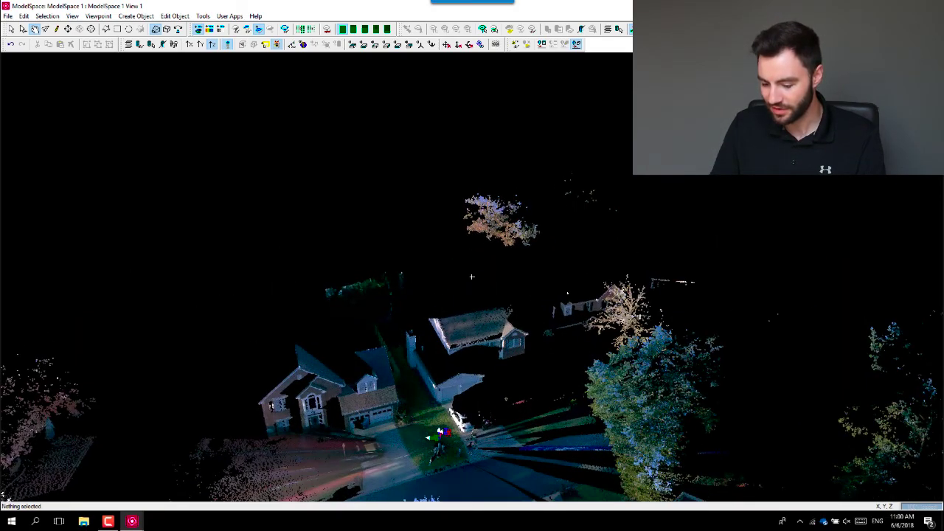
pyautogui.moveTo(472, 331); pyautogui.dragTo(472, 236, button='right')
pyautogui.moveTo(472, 277); pyautogui.dragTo(420, 299)
pyautogui.click(931, 6)
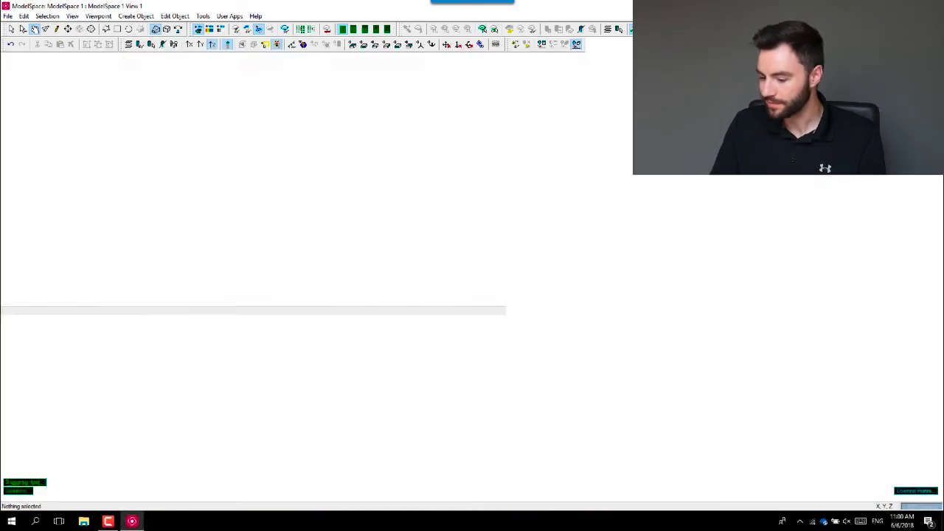
# Open Scan-1 from the Scans of BLK360_3500081_Setup51 and view its point cloud of the houses.
pyautogui.click(151, 126)
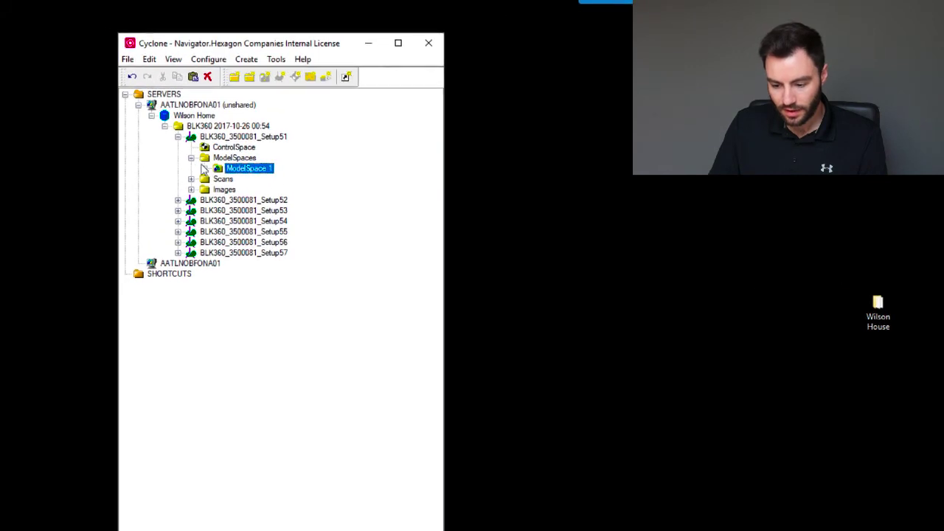
pyautogui.click(191, 158)
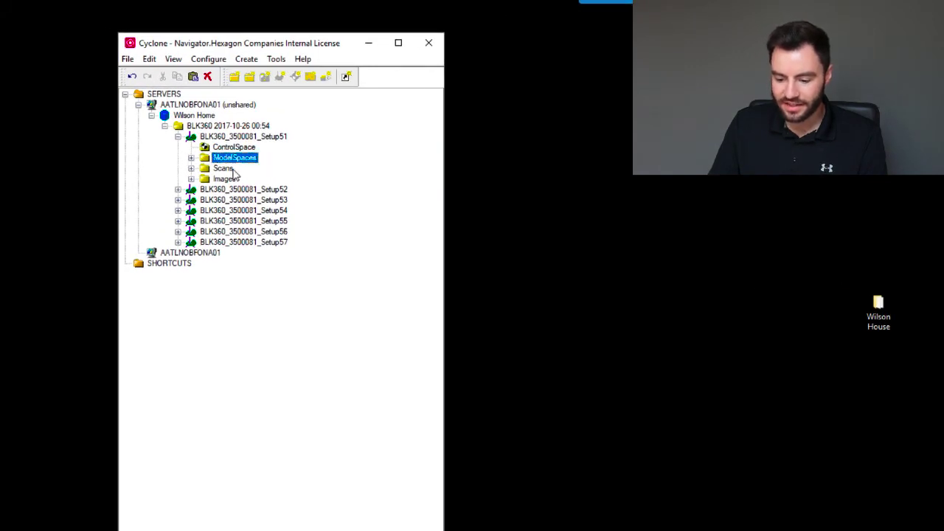
pyautogui.doubleClick(229, 169)
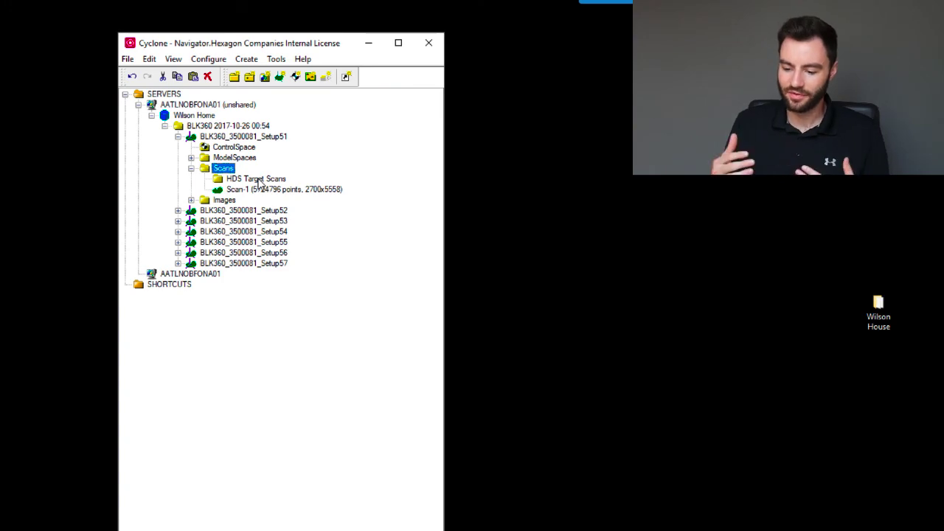
pyautogui.doubleClick(243, 189)
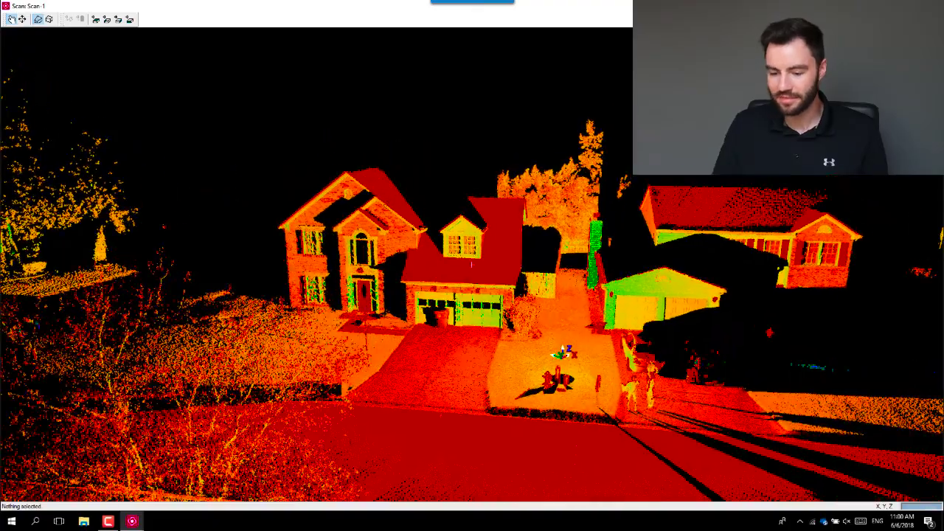
pyautogui.moveTo(480, 236); pyautogui.dragTo(444, 273)
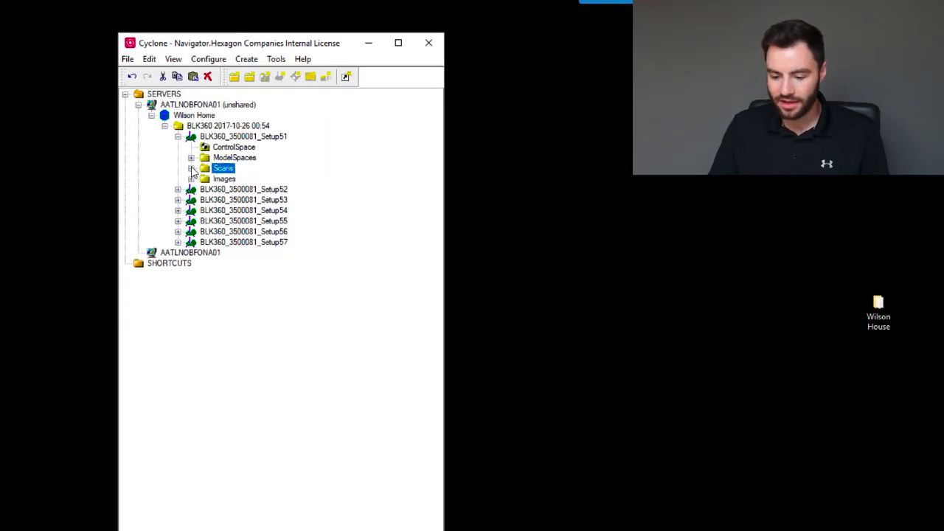
# Open the blended MultiImage 1 of BLK360_3500081_Setup51, look around the house fronts in the panorama, and close it.
pyautogui.click(191, 179)
pyautogui.click(246, 190)
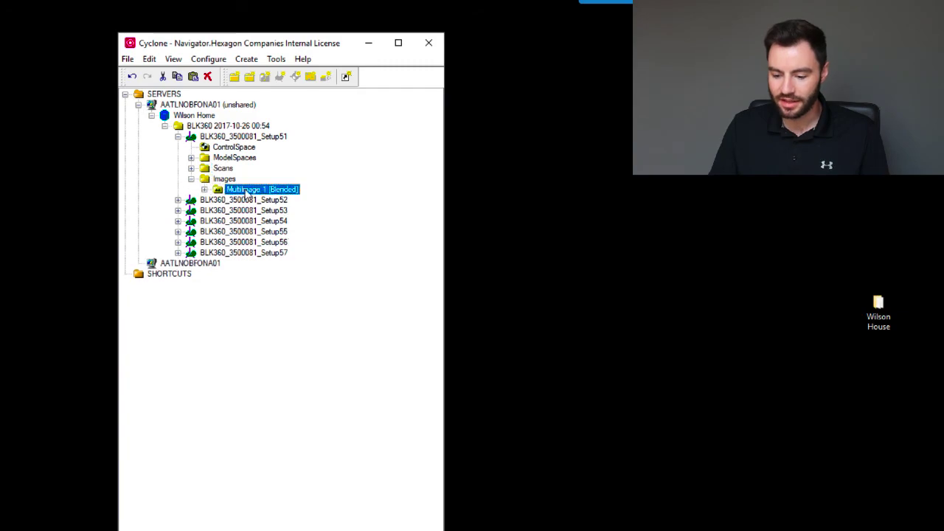
pyautogui.rightClick(264, 193)
pyautogui.click(284, 197)
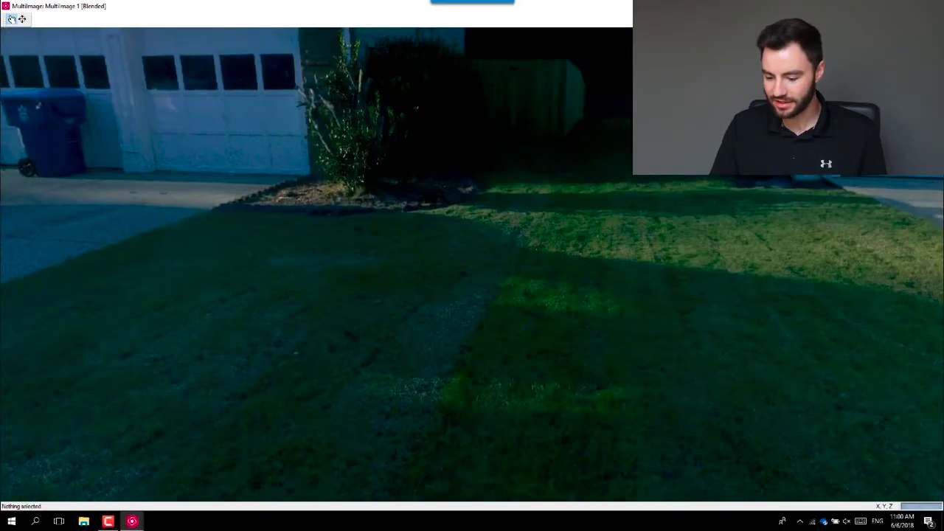
pyautogui.moveTo(620, 110); pyautogui.dragTo(362, 179)
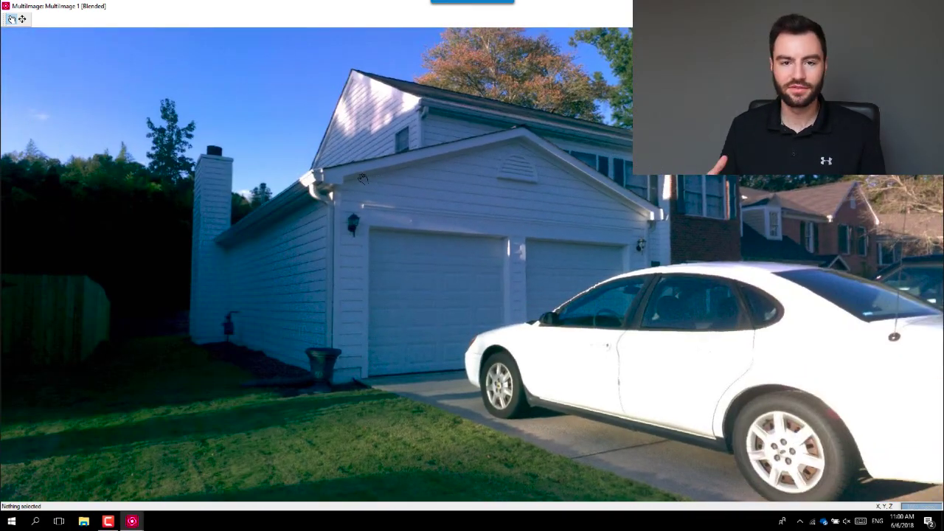
pyautogui.moveTo(410, 213)
pyautogui.mouseDown()
pyautogui.moveTo(400, 204)
pyautogui.moveTo(436, 212)
pyautogui.moveTo(412, 220)
pyautogui.moveTo(421, 209)
pyautogui.mouseUp()
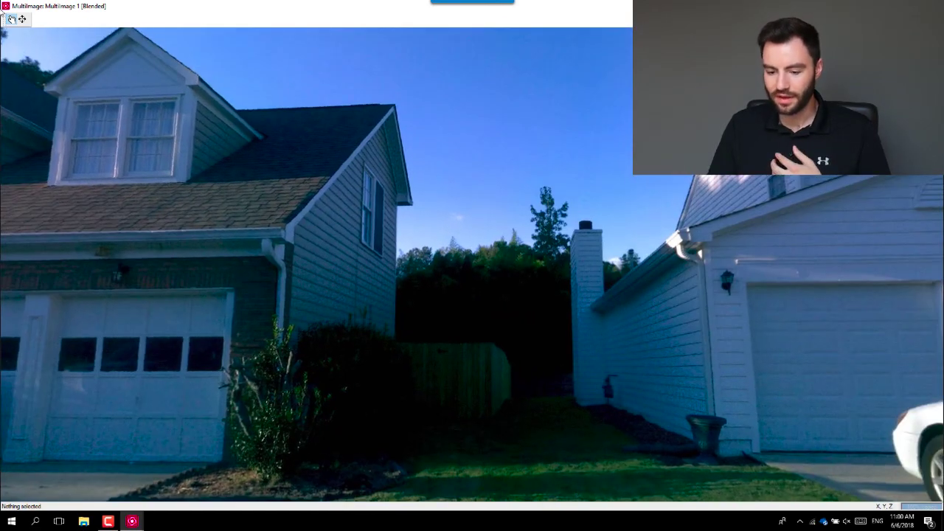
pyautogui.moveTo(308, 163); pyautogui.dragTo(320, 160)
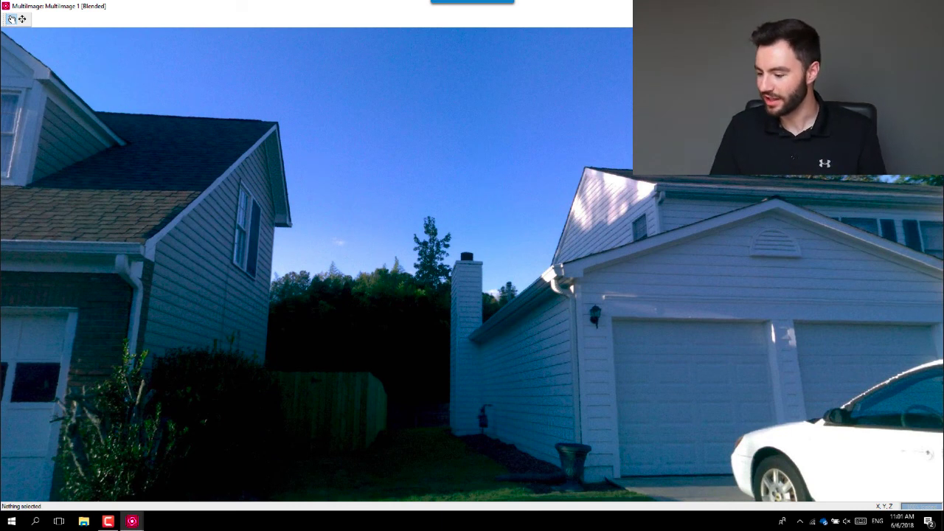
pyautogui.click(933, 6)
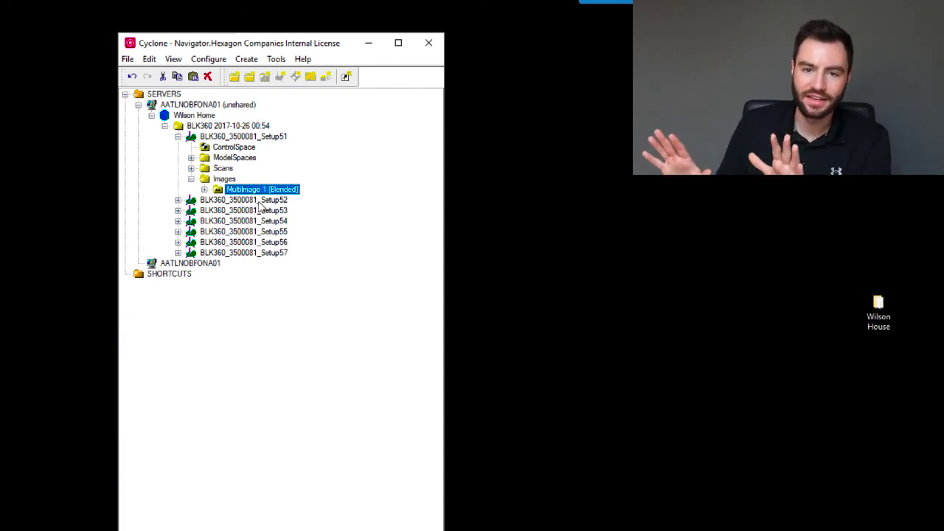
pyautogui.click(191, 179)
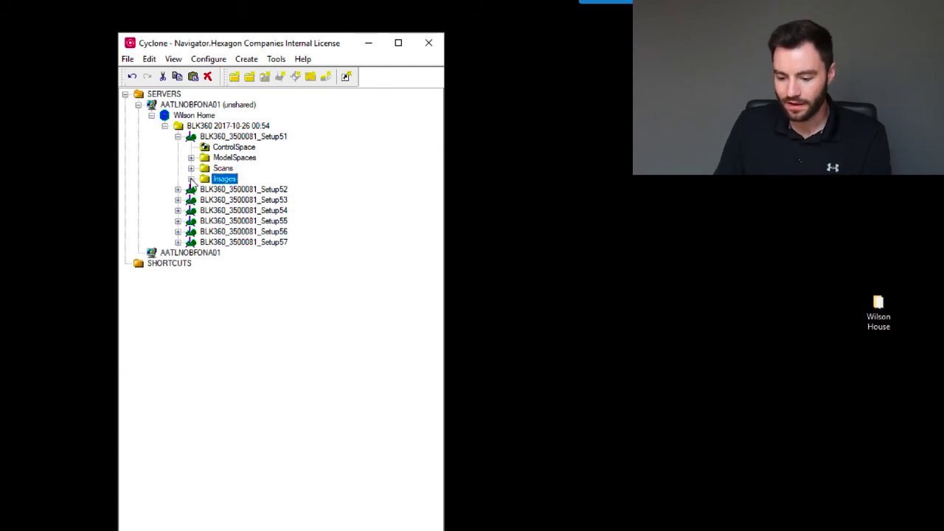
pyautogui.click(177, 138)
pyautogui.click(252, 200)
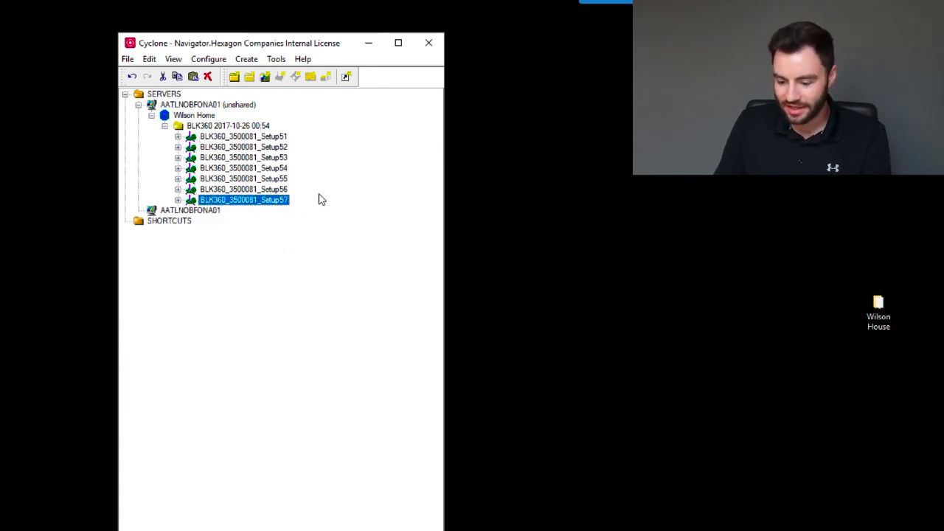
pyautogui.click(251, 137)
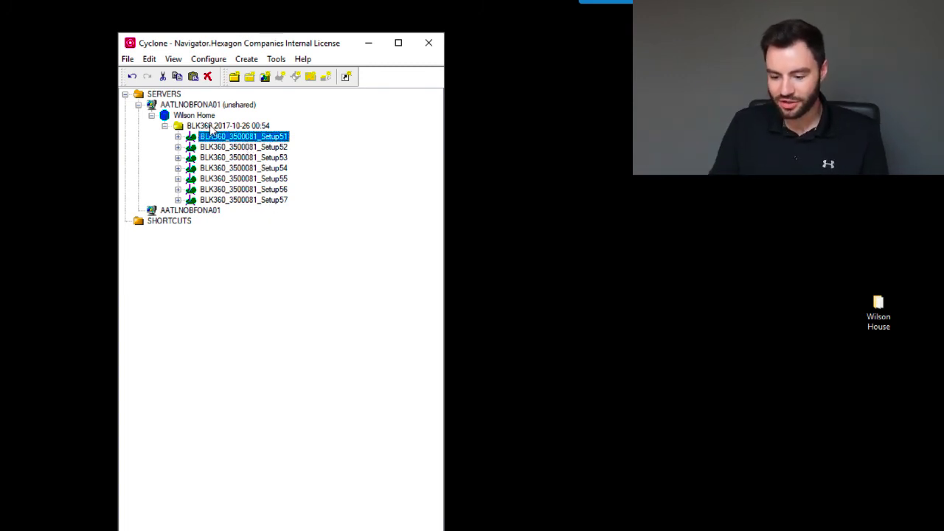
pyautogui.click(211, 127)
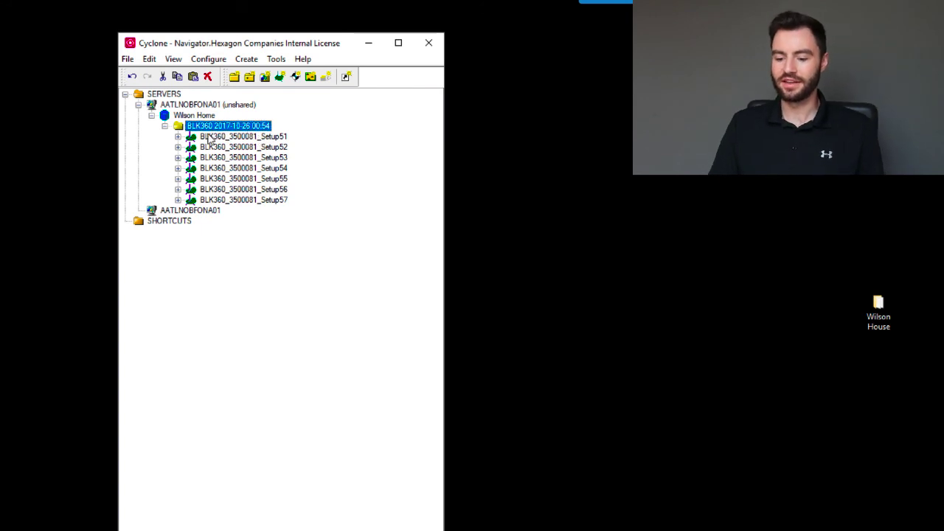
pyautogui.click(299, 83)
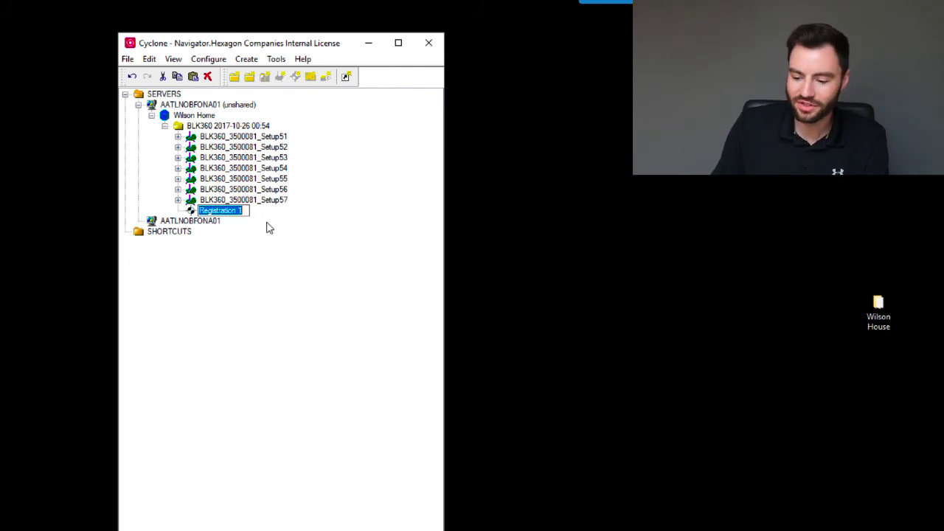
pyautogui.press('Return')
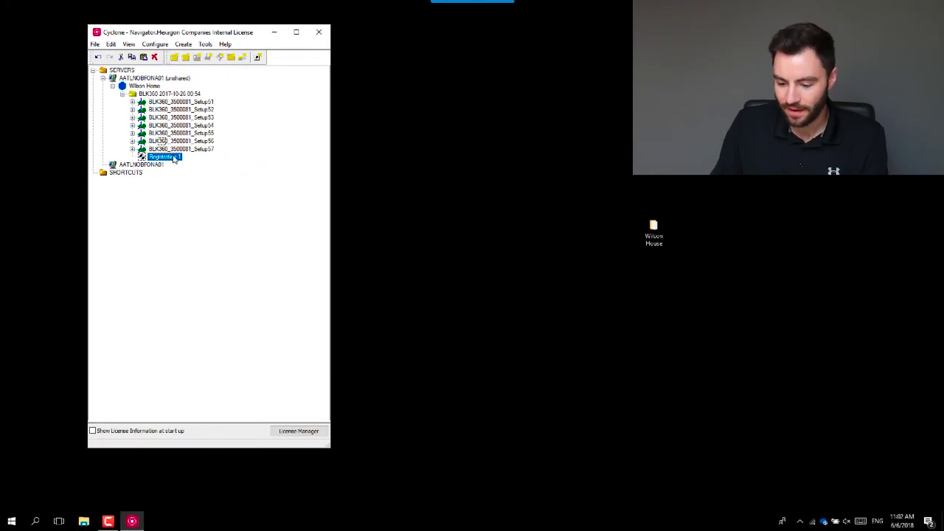
pyautogui.doubleClick(174, 159)
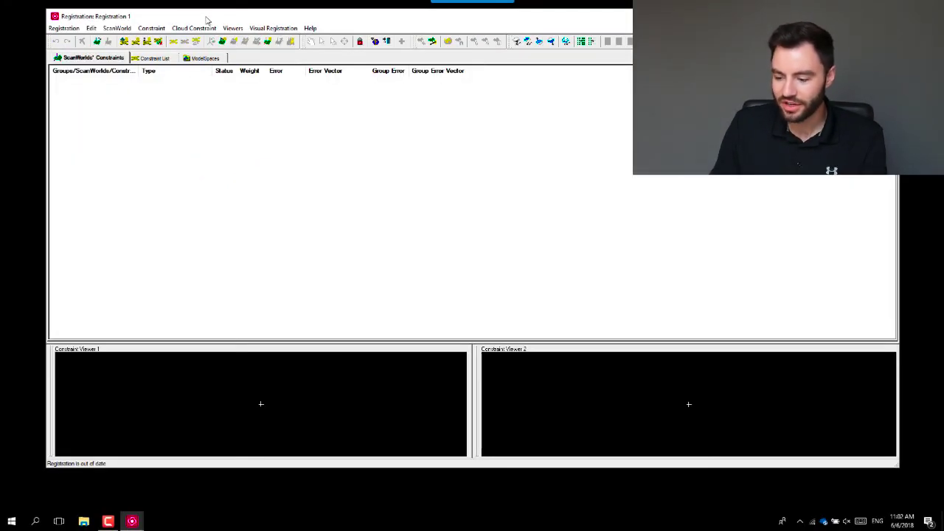
pyautogui.moveTo(207, 22); pyautogui.dragTo(200, 27)
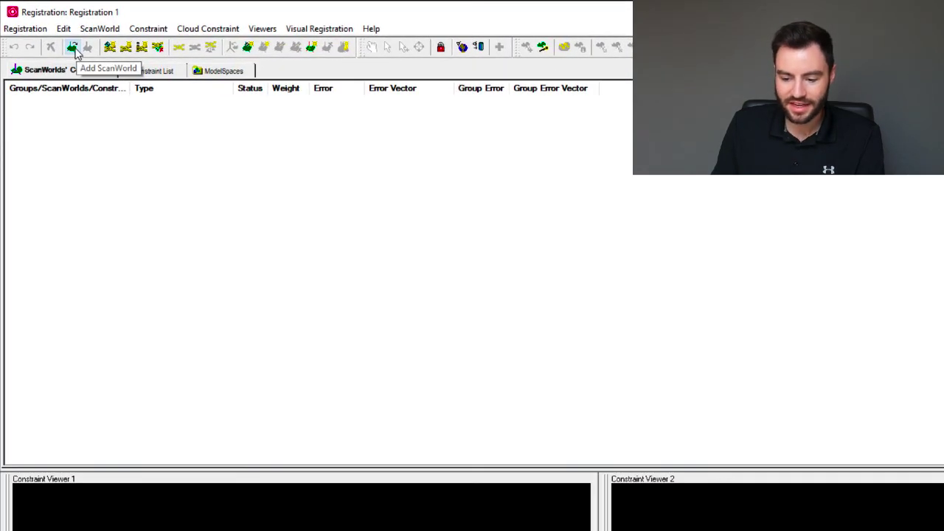
# Add the ScanWorlds BLK360_3500081_Setup51 through BLK360_3500081_Setup57 to the registration.
pyautogui.click(107, 32)
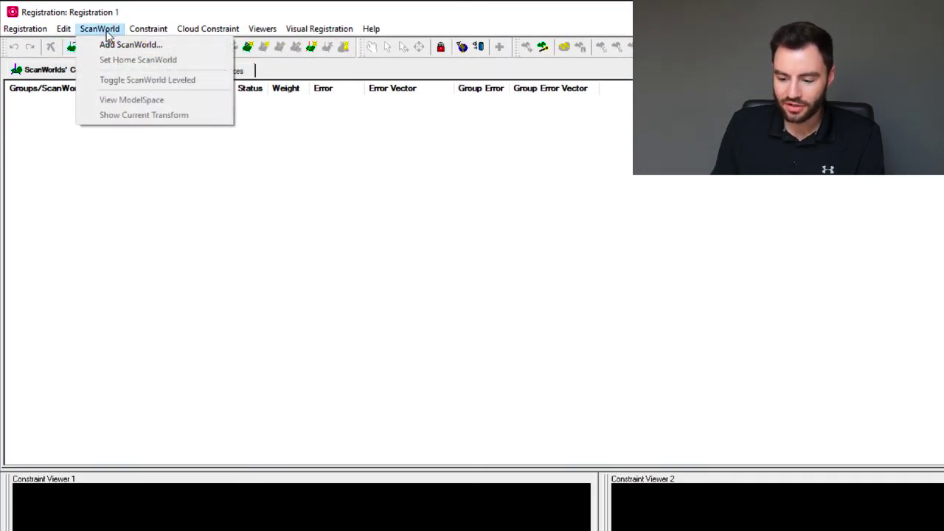
pyautogui.click(175, 46)
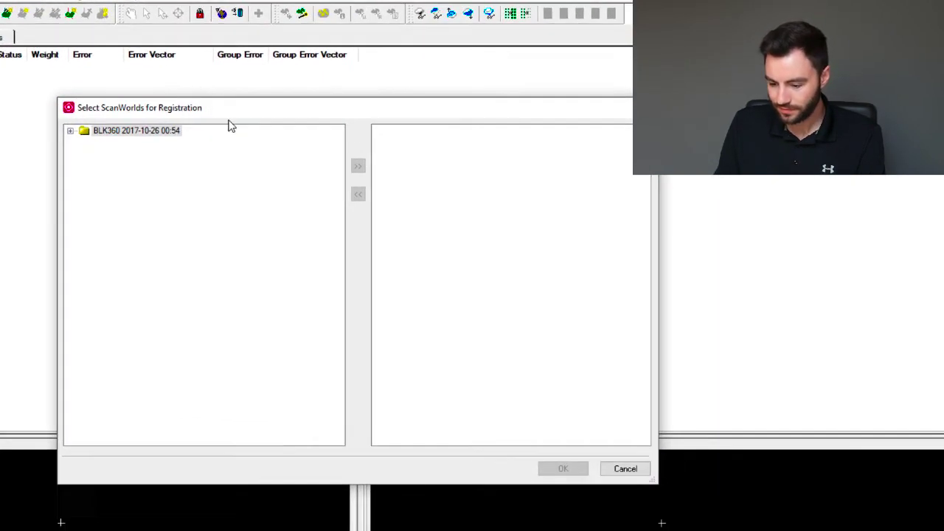
pyautogui.moveTo(203, 109); pyautogui.dragTo(183, 106)
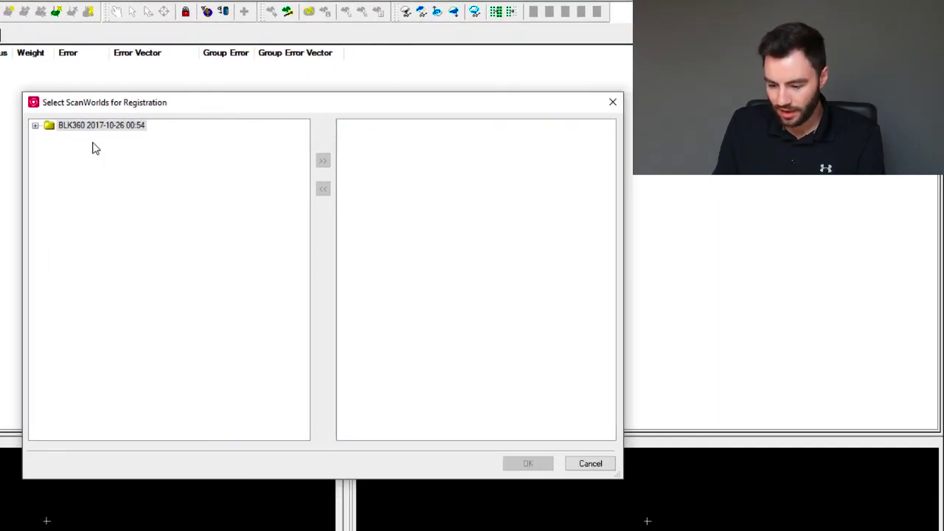
pyautogui.click(35, 128)
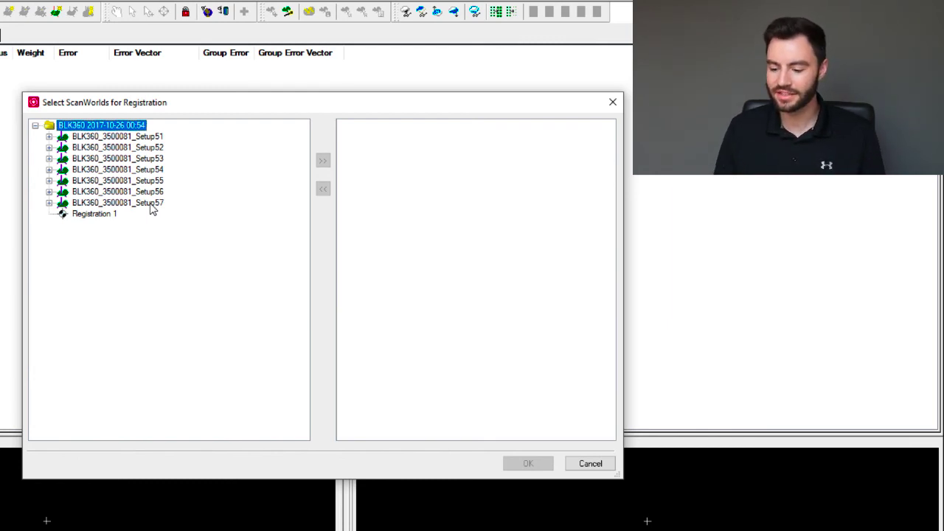
pyautogui.click(157, 141)
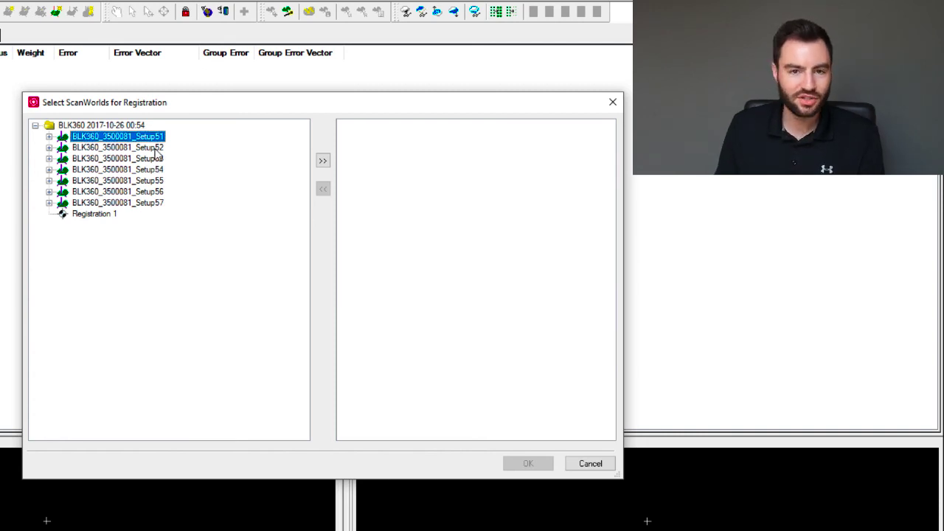
pyautogui.keyDown('shift'); pyautogui.click(158, 170); pyautogui.keyUp('shift')
pyautogui.click(323, 162)
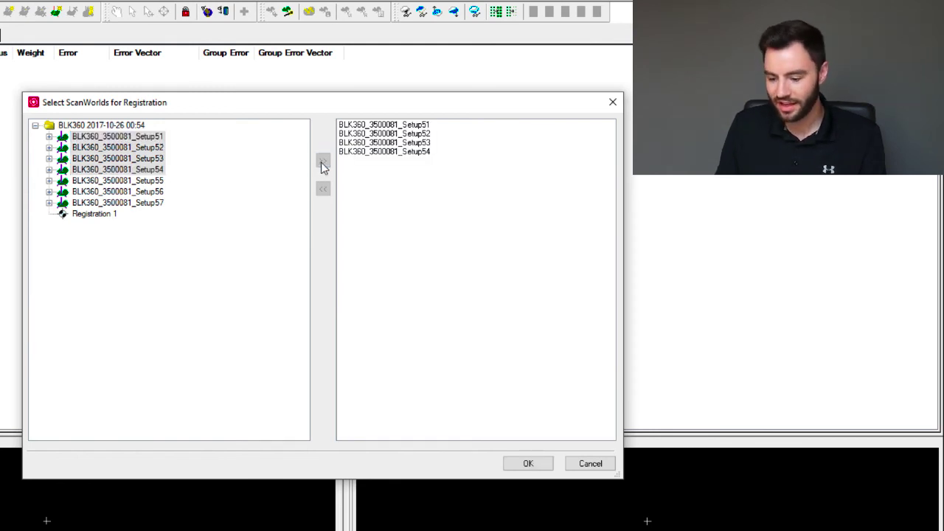
pyautogui.click(157, 181)
pyautogui.keyDown('shift'); pyautogui.click(158, 203); pyautogui.keyUp('shift')
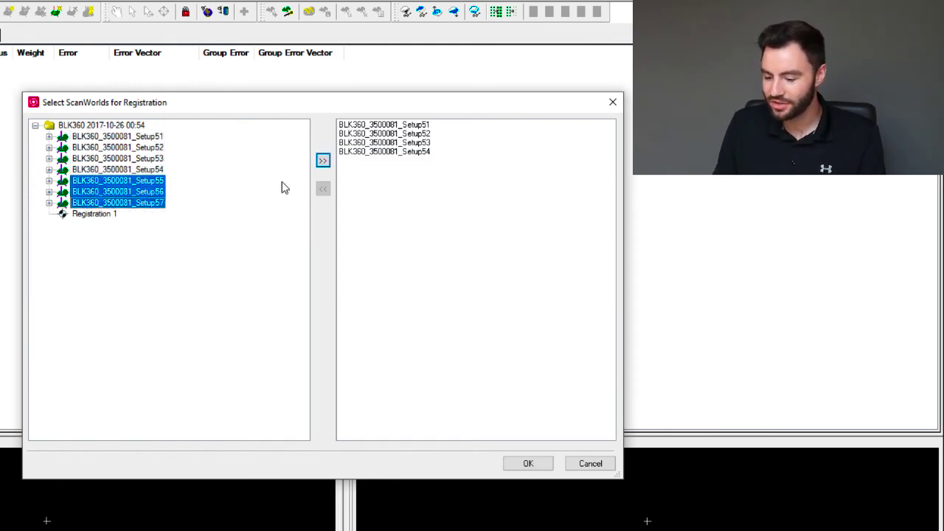
pyautogui.click(324, 161)
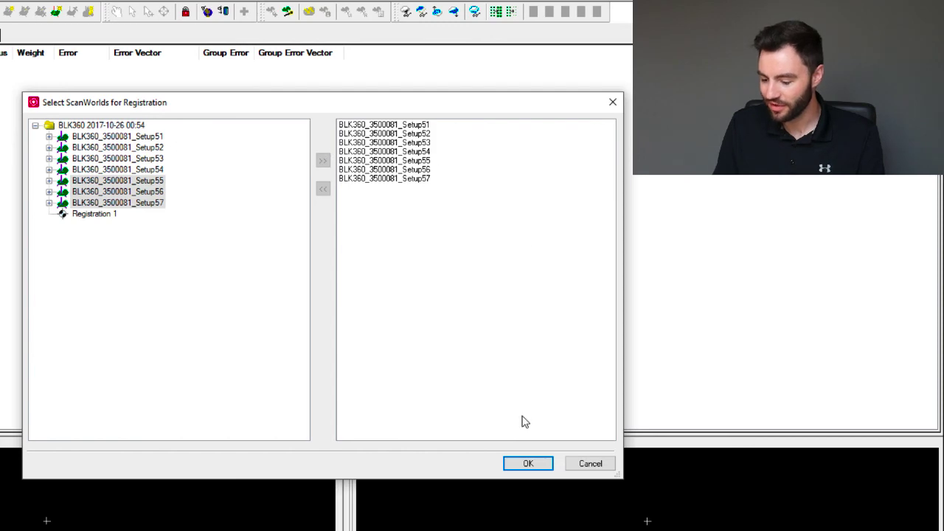
pyautogui.click(528, 464)
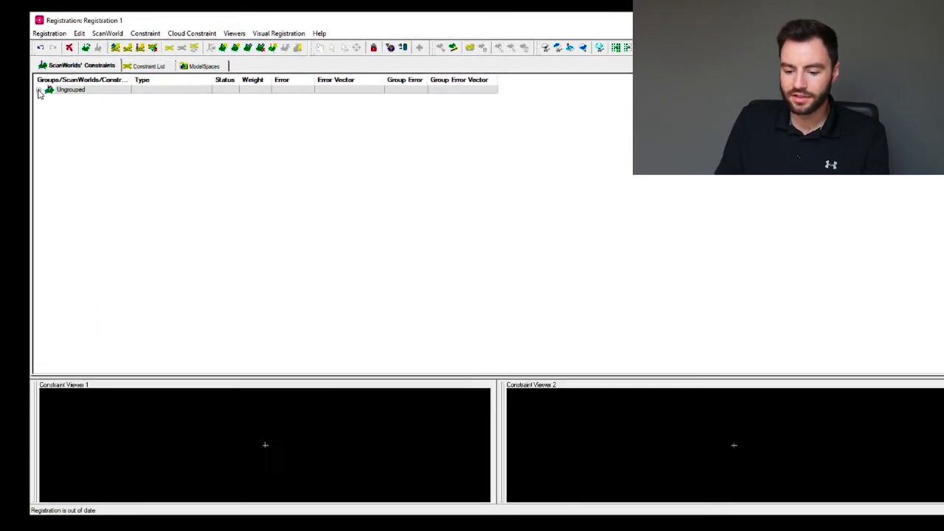
# Expand the Ungrouped ScanWorlds and widen the Groups/ScanWorlds/Constraint ID column to show the full setup names.
pyautogui.click(39, 90)
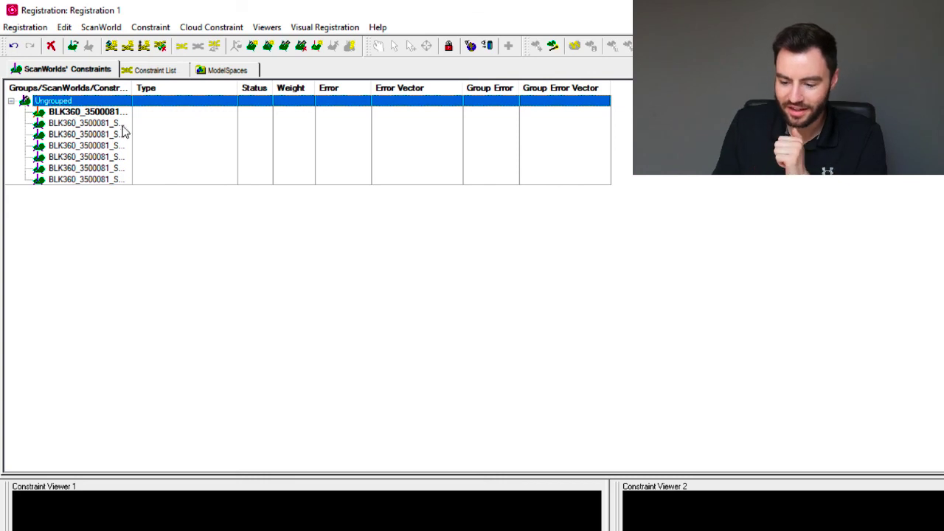
pyautogui.moveTo(131, 94); pyautogui.dragTo(182, 95)
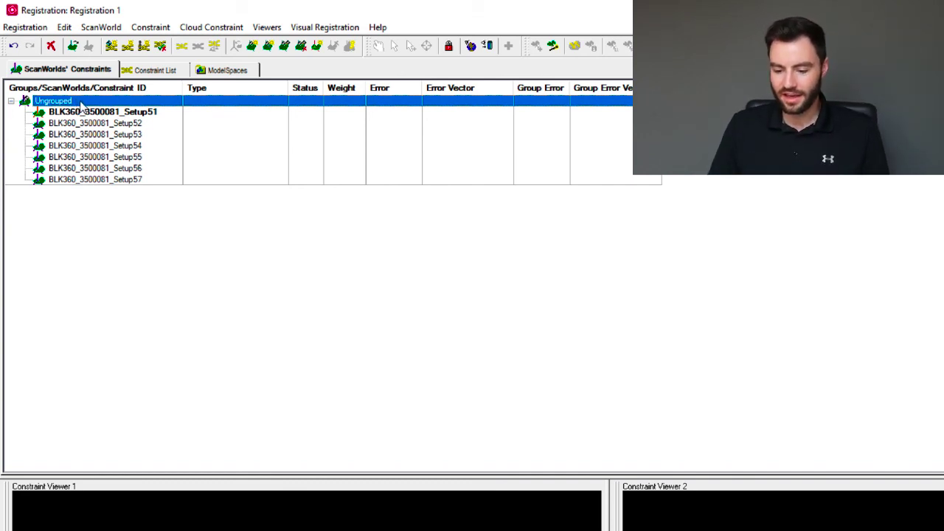
pyautogui.click(156, 116)
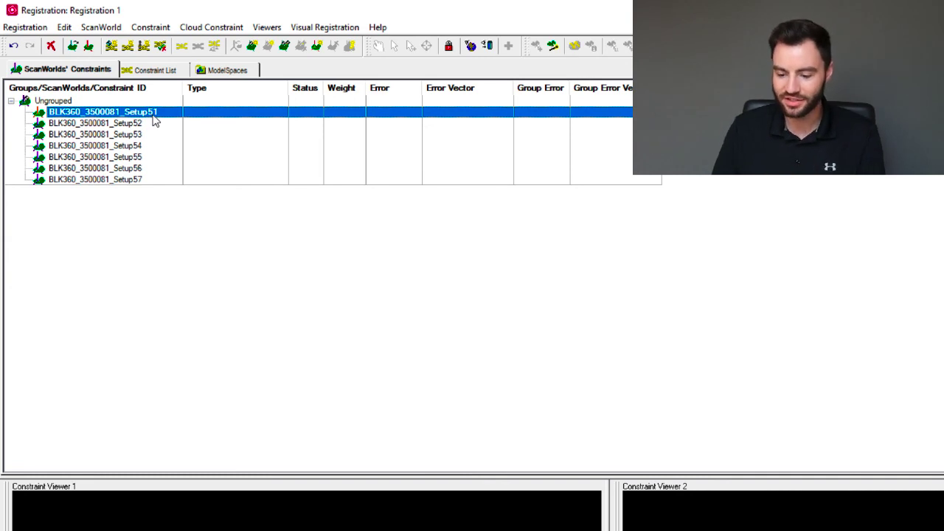
pyautogui.click(153, 125)
pyautogui.click(153, 113)
pyautogui.click(166, 124)
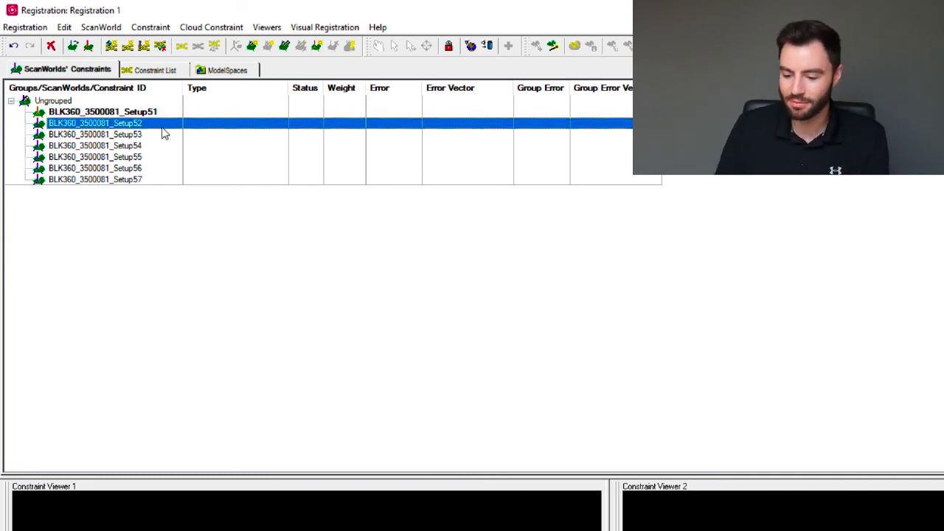
pyautogui.click(160, 116)
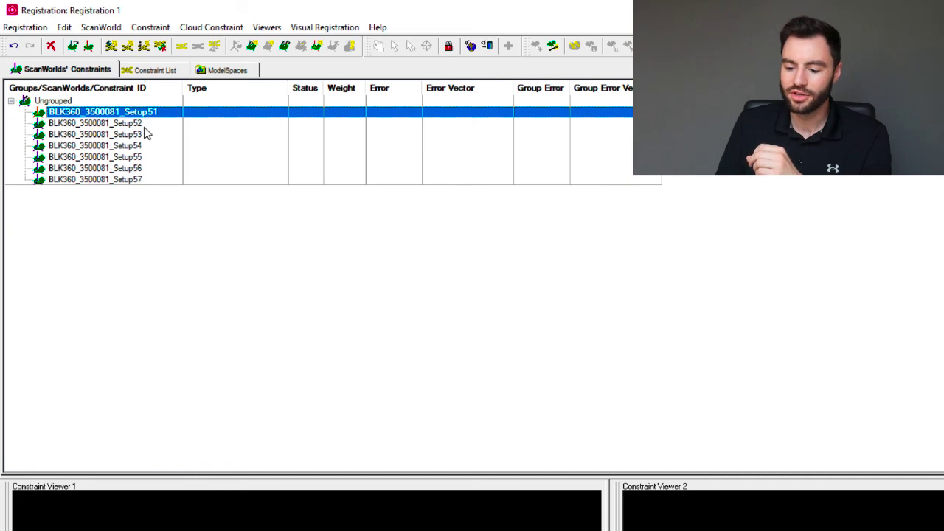
pyautogui.click(146, 126)
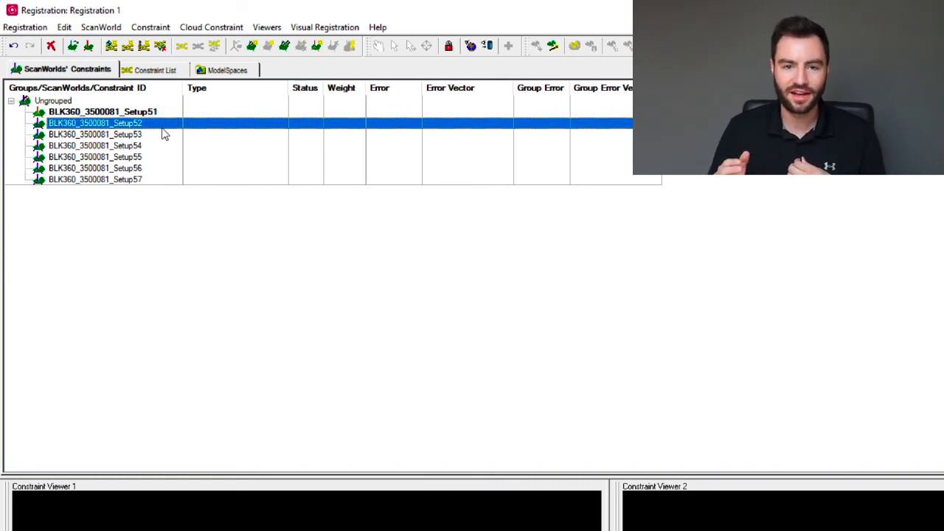
pyautogui.click(161, 116)
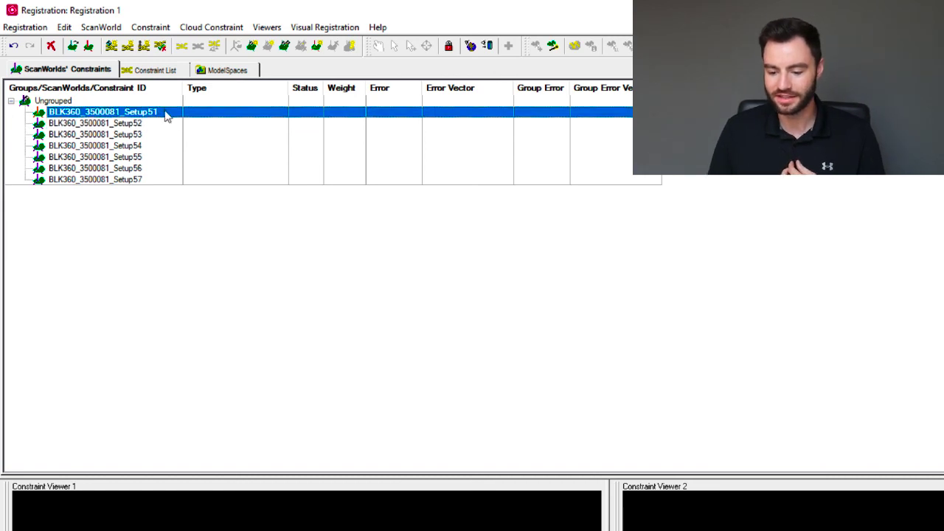
pyautogui.rightClick(152, 126)
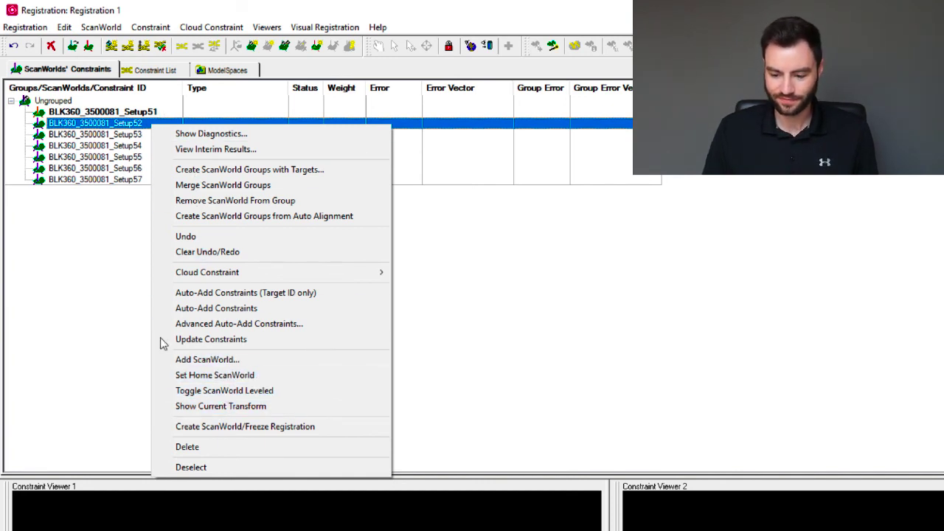
pyautogui.click(126, 299)
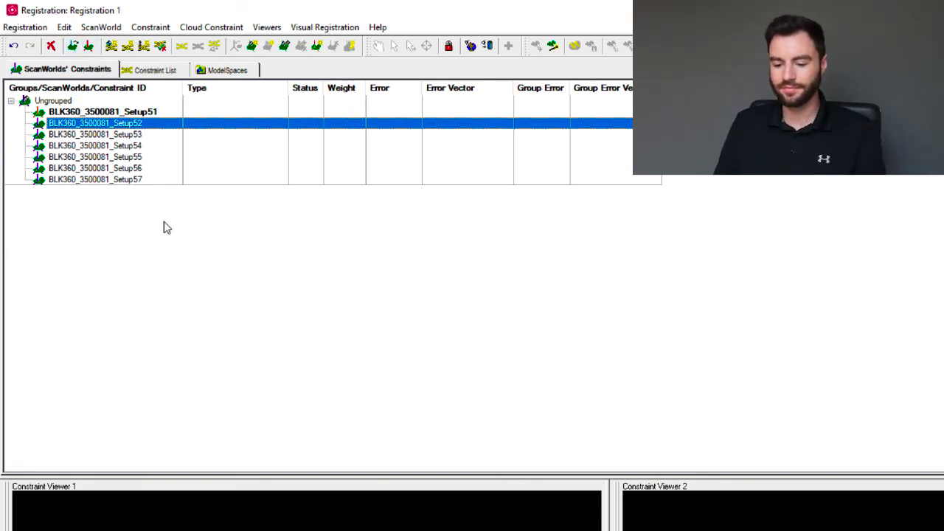
# Create ScanWorld groups from auto alignment for the Ungrouped ScanWorlds, without using SmartAlign.
pyautogui.click(85, 110)
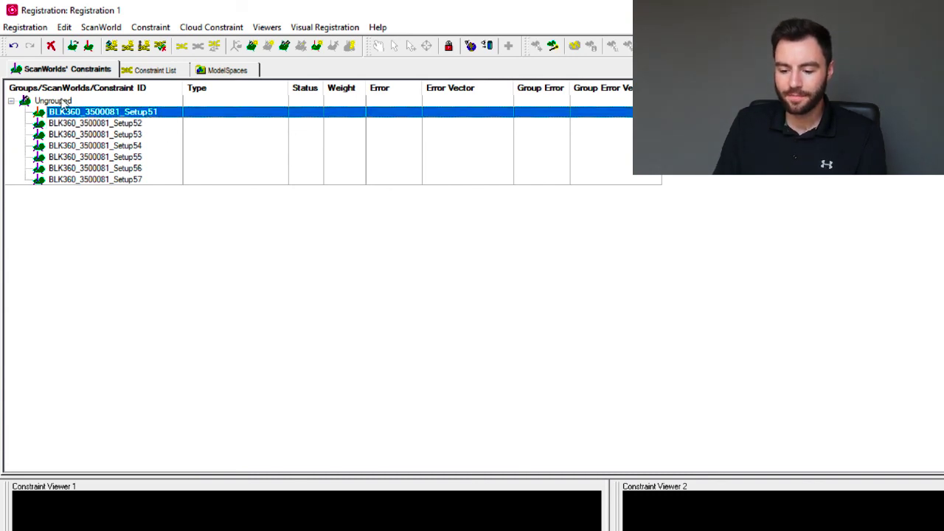
pyautogui.click(63, 102)
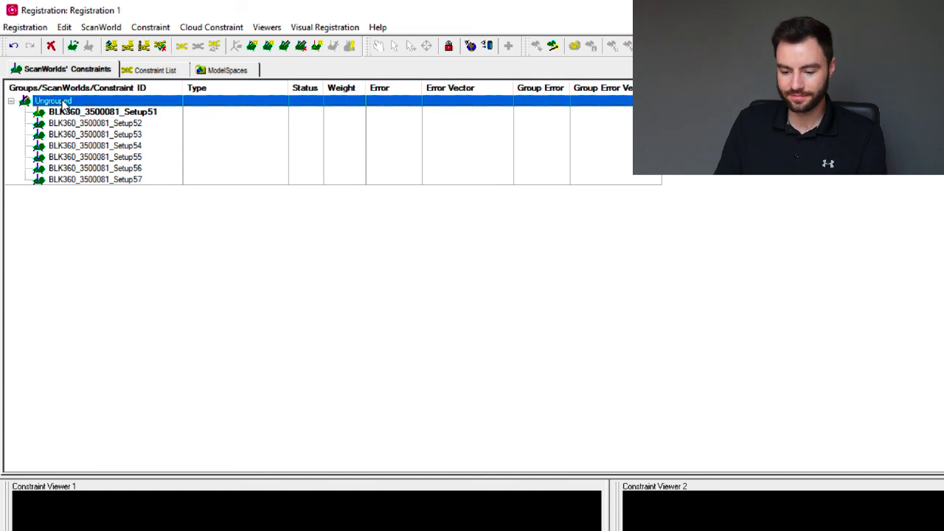
pyautogui.rightClick(64, 104)
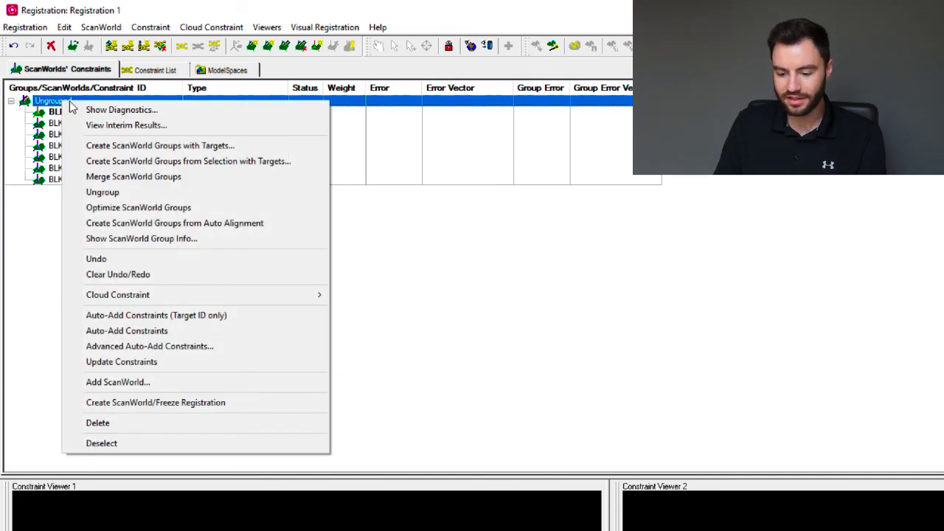
pyautogui.click(274, 231)
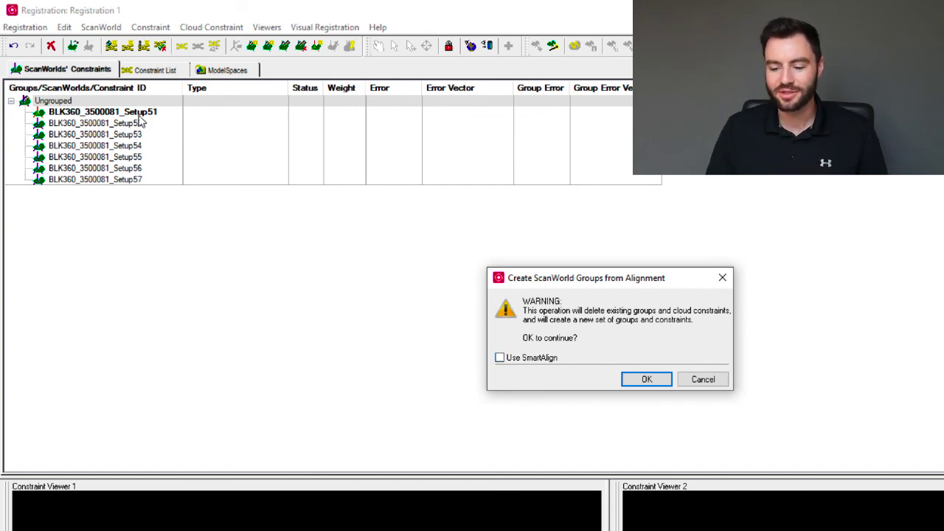
pyautogui.click(647, 380)
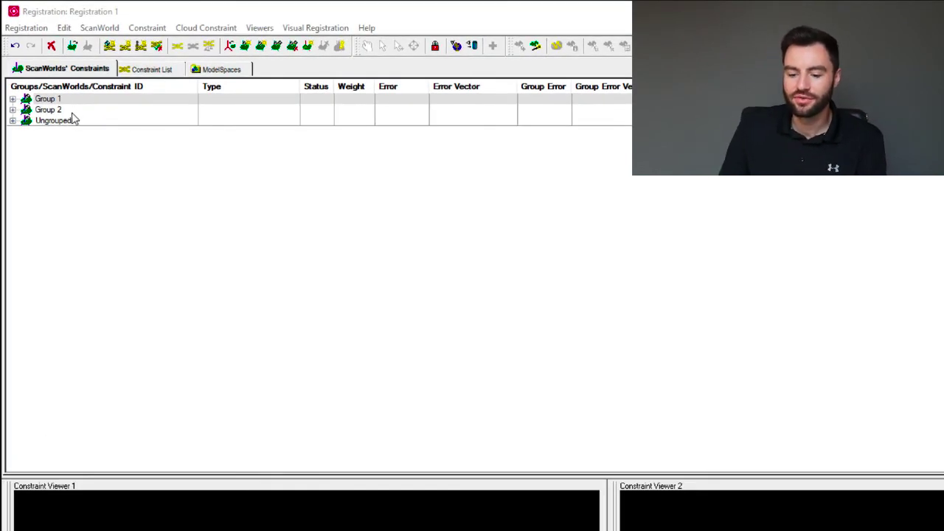
# Expand Group 1, Group 2 and Ungrouped to check which setups each one holds.
pyautogui.click(13, 99)
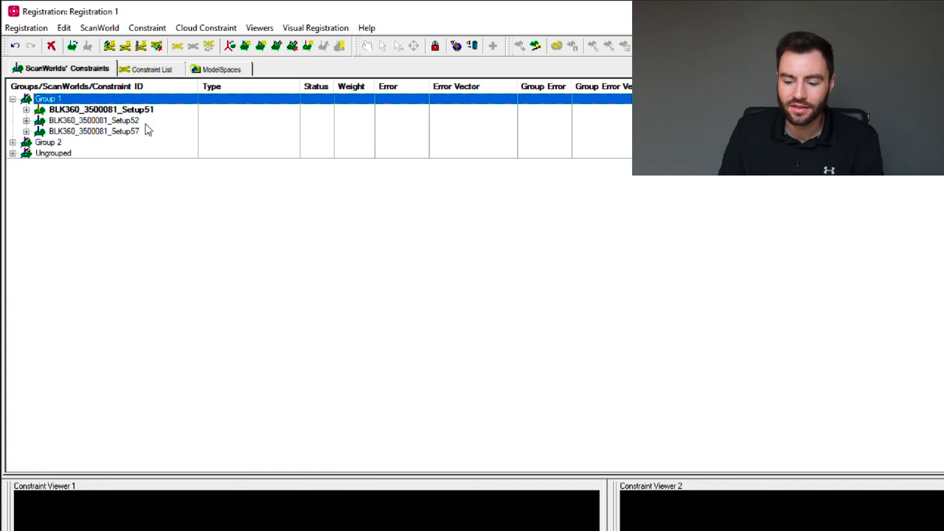
pyautogui.click(13, 143)
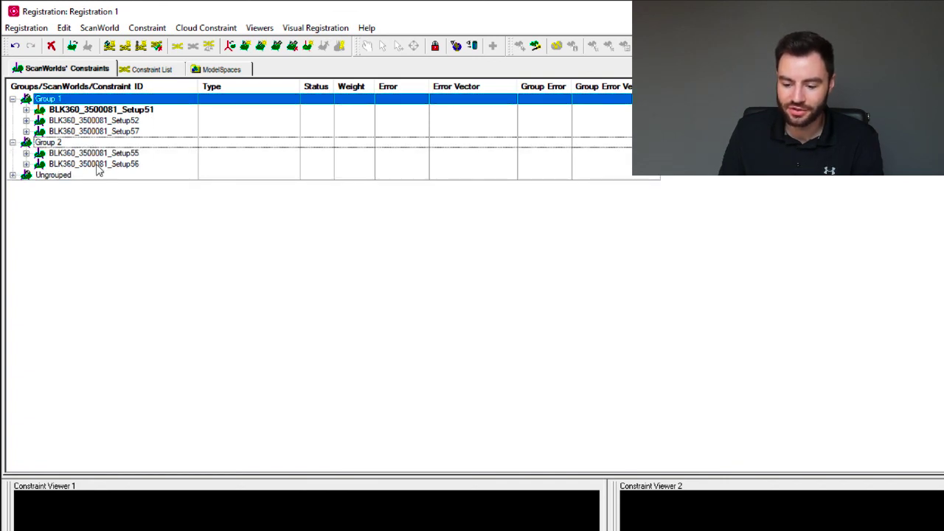
pyautogui.click(13, 176)
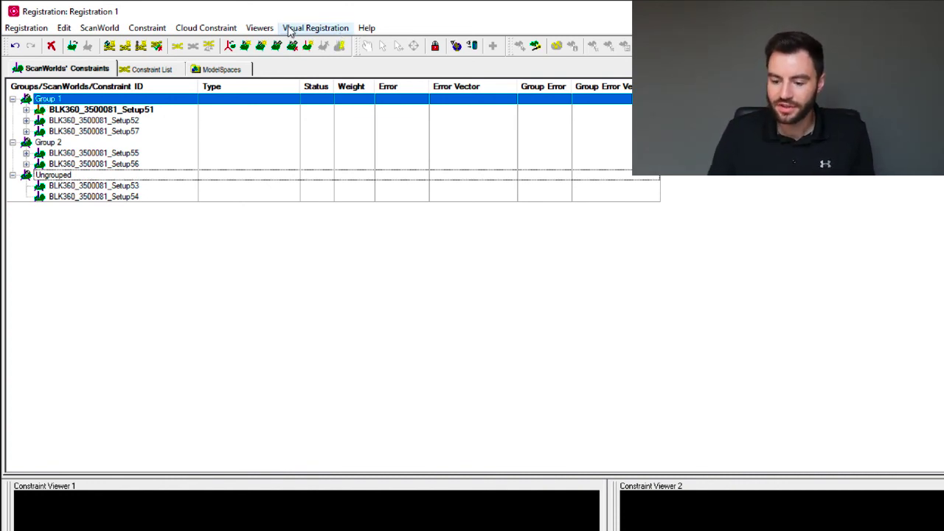
# In the 2D scan thumbnails, pick BLK360_3500081_Setup52 as scan 1 and BLK360_3500081_Setup53 as scan 2, and open the pair in Visual Alignment.
pyautogui.click(344, 31)
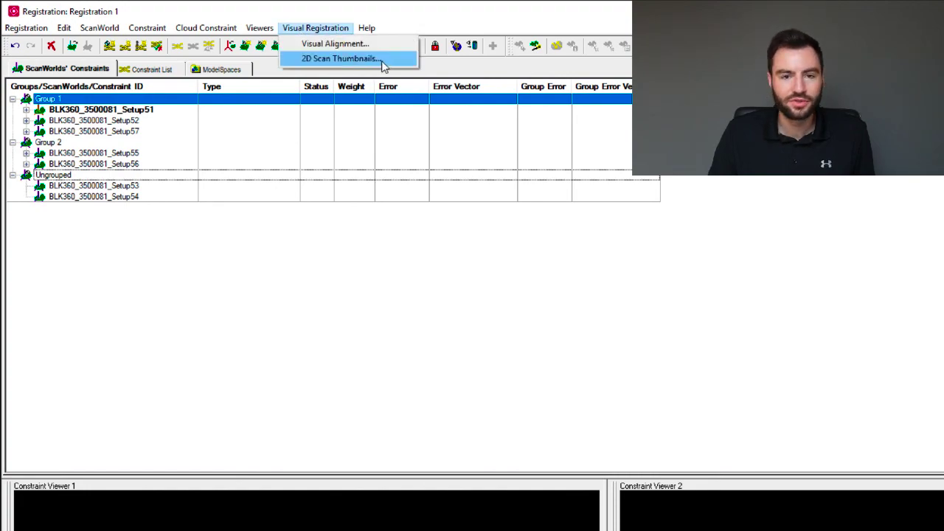
pyautogui.click(382, 63)
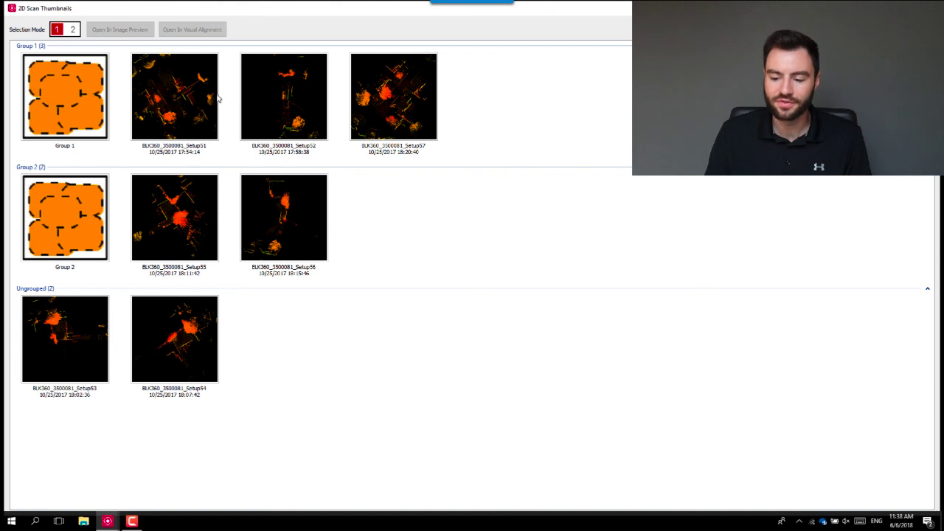
pyautogui.click(69, 339)
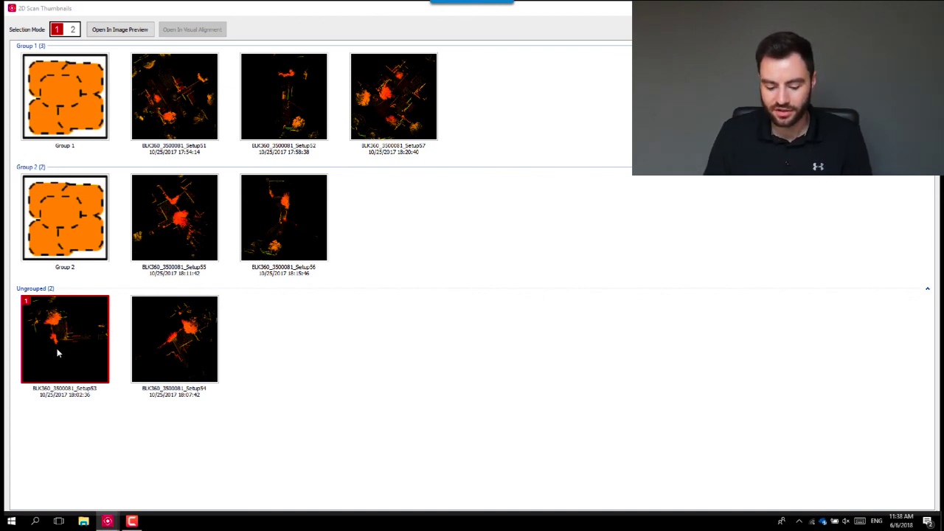
pyautogui.click(298, 110)
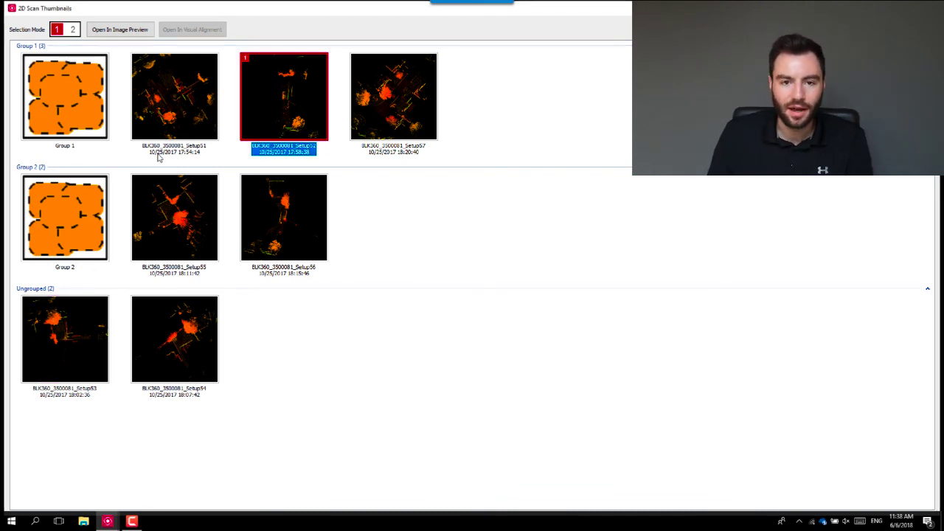
pyautogui.press('space')
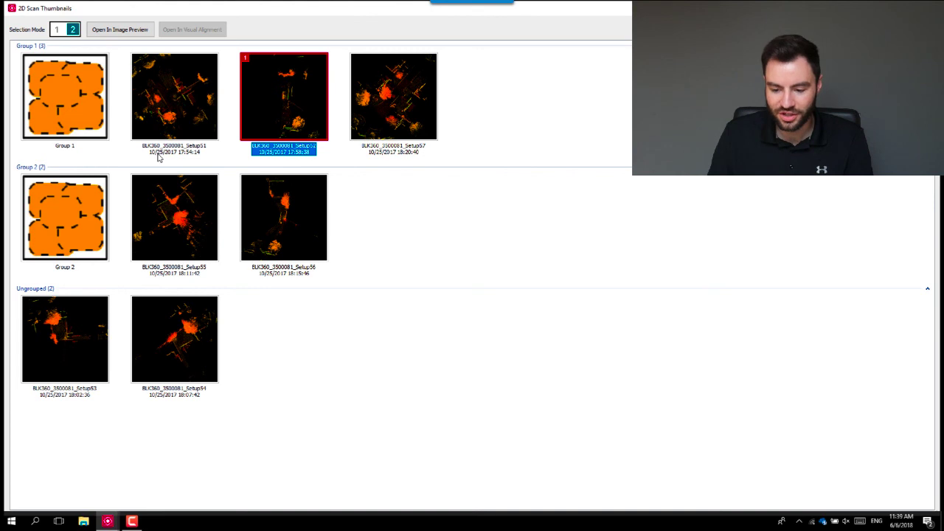
pyautogui.click(76, 340)
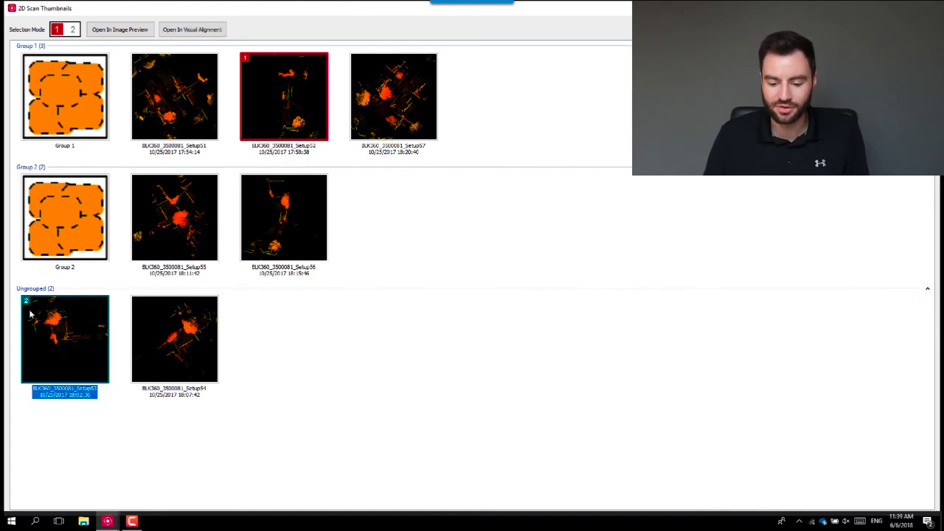
pyautogui.click(193, 32)
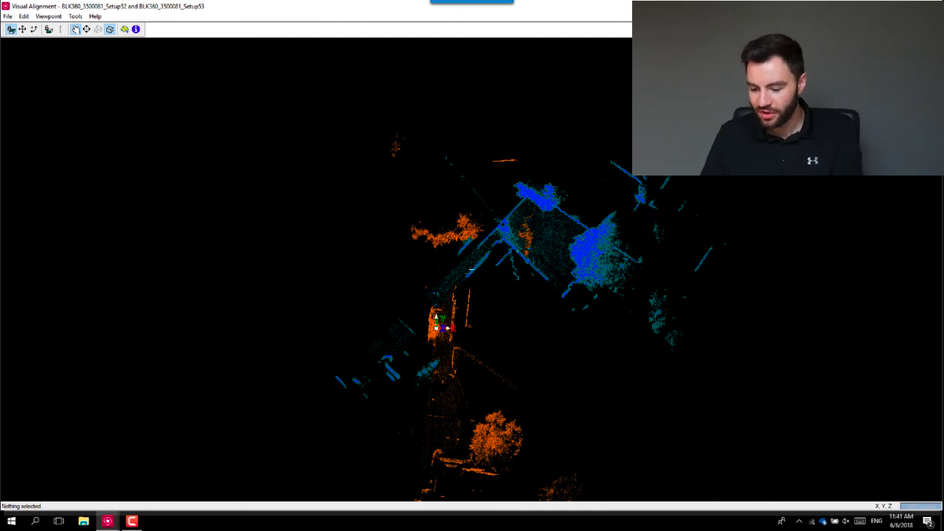
# Shift the blue Setup53 scan and rotate it counterclockwise until its walls run roughly parallel to the orange Setup52 walls.
pyautogui.scroll(3, 472, 269)
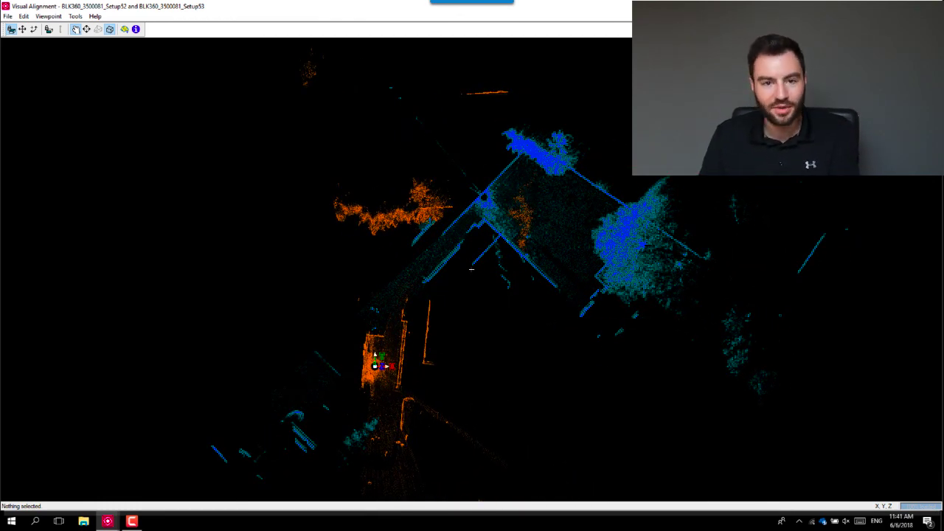
pyautogui.scroll(3, 470, 270)
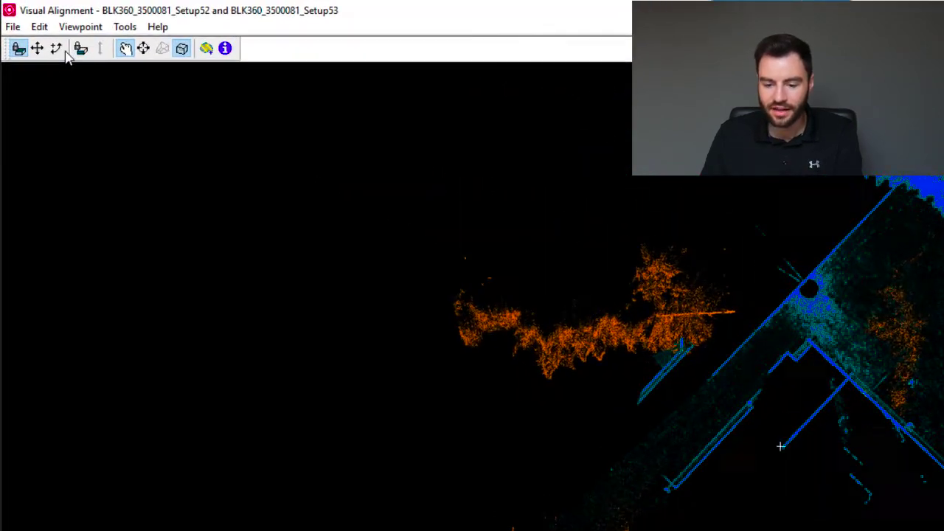
pyautogui.click(43, 56)
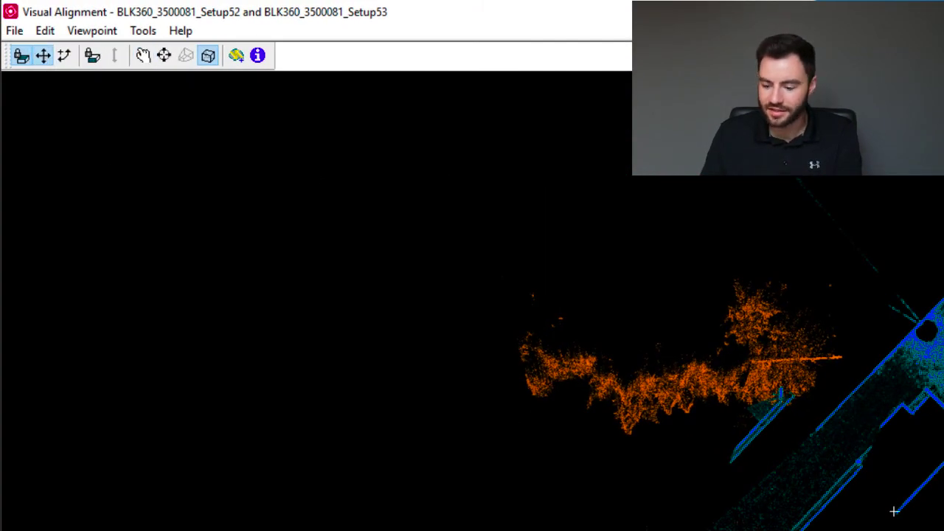
pyautogui.moveTo(885, 443); pyautogui.dragTo(839, 478)
pyautogui.click(64, 56)
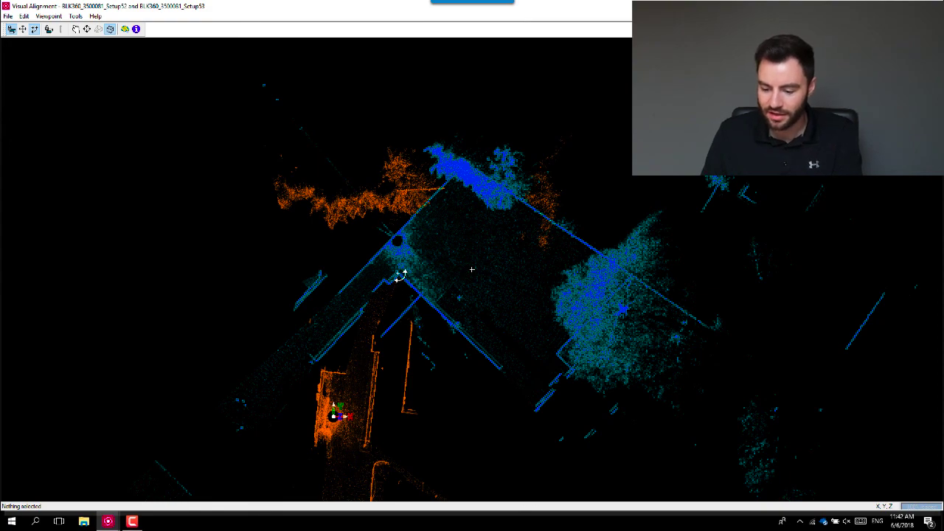
pyautogui.moveTo(400, 275); pyautogui.dragTo(486, 383)
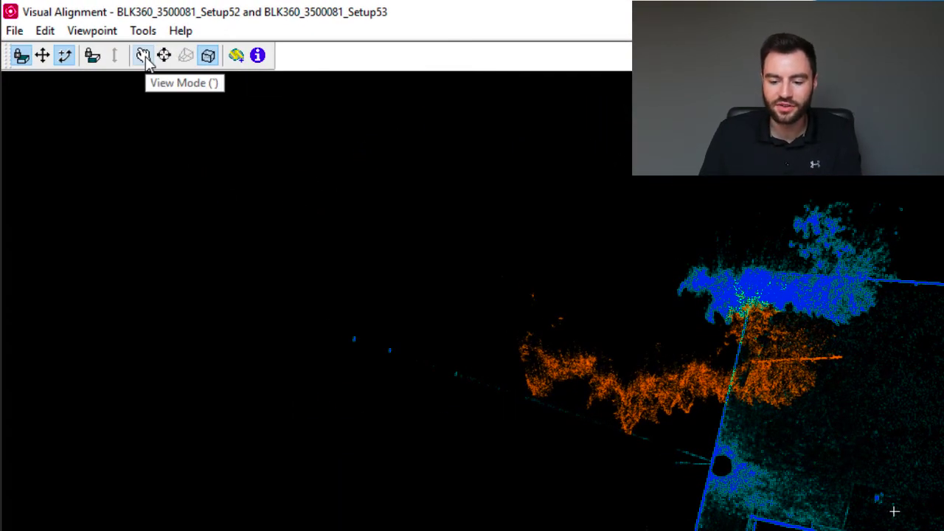
pyautogui.click(144, 57)
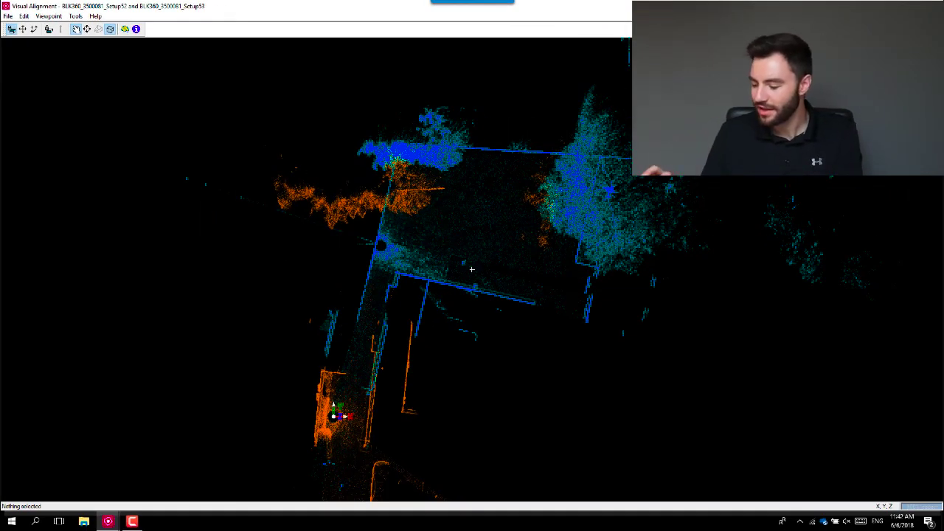
# Move the blue Setup53 scan so its house wall corners meet the matching corners of the orange Setup52 scan.
pyautogui.scroll(3, 472, 270)
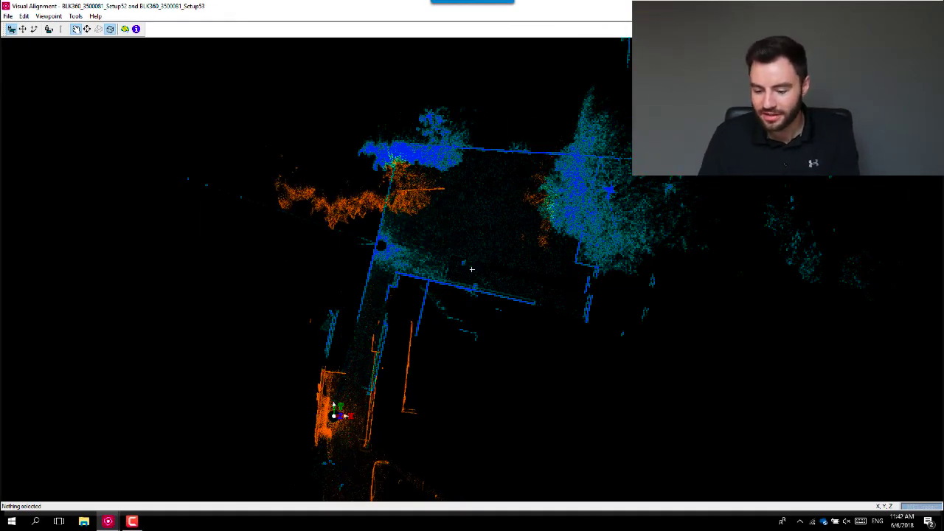
pyautogui.scroll(3, 472, 269)
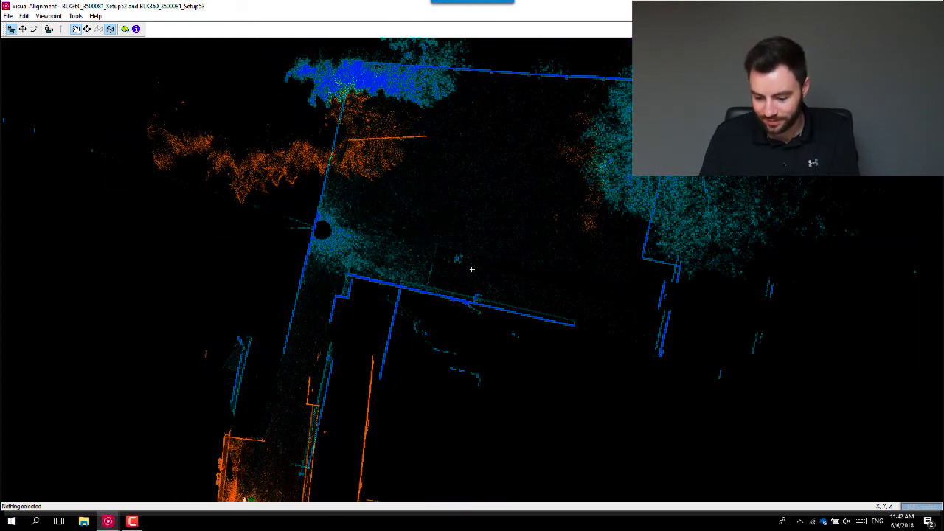
pyautogui.moveTo(472, 269); pyautogui.dragTo(539, 312, button='right')
pyautogui.scroll(3, 472, 269)
pyautogui.scroll(-2, 471, 269)
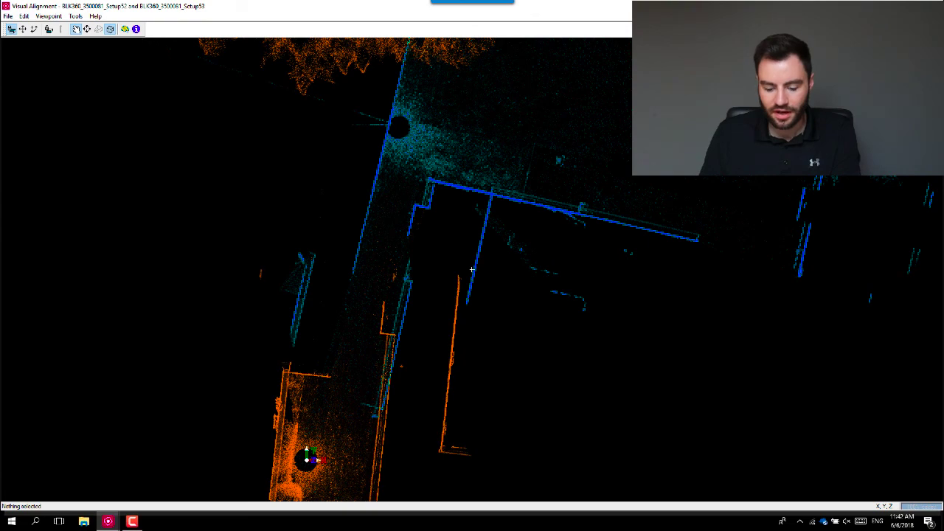
pyautogui.click(23, 29)
pyautogui.moveTo(447, 199); pyautogui.dragTo(510, 232)
pyautogui.click(76, 29)
# Rotate the blue Setup53 scan slightly further counterclockwise so its house walls and far boundary wall follow the orange scan's direction.
pyautogui.scroll(3, 471, 269)
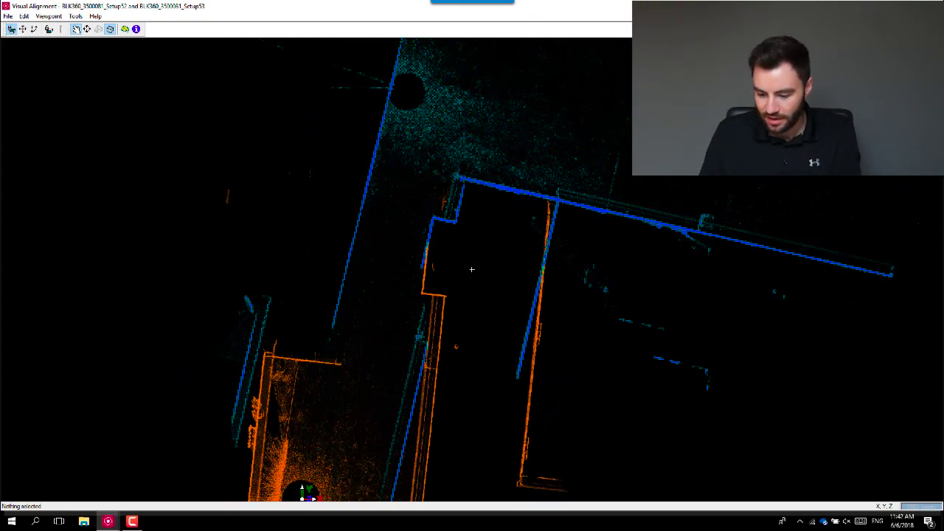
pyautogui.scroll(1, 471, 269)
pyautogui.moveTo(472, 270); pyautogui.dragTo(452, 297)
pyautogui.click(34, 29)
pyautogui.press('space')
pyautogui.scroll(-6, 477, 299)
pyautogui.scroll(5, 473, 74)
pyautogui.moveTo(472, 75); pyautogui.dragTo(418, 353)
# Shift the blue Setup53 scan in plan until its house walls and far boundary wall roughly meet the orange Setup52 walls.
pyautogui.press('space')
pyautogui.press('space')
pyautogui.press('space')
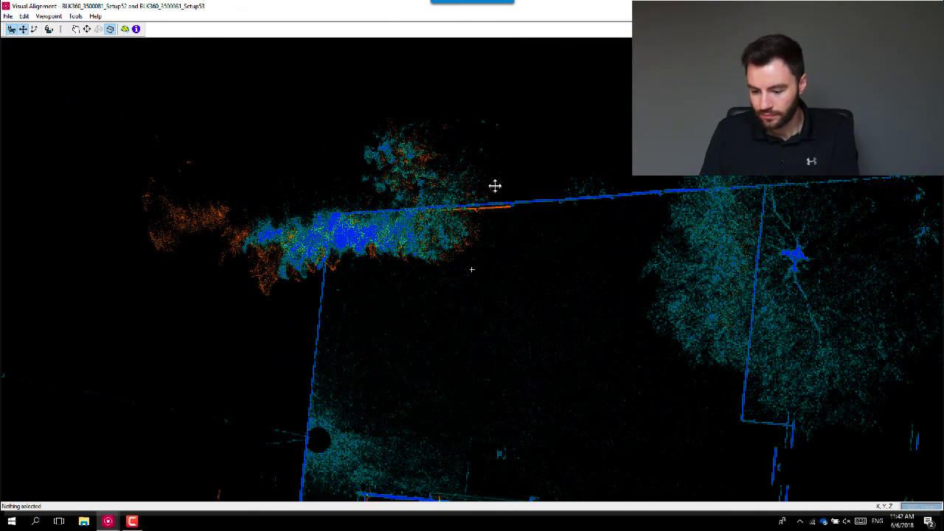
pyautogui.moveTo(495, 185); pyautogui.dragTo(489, 206)
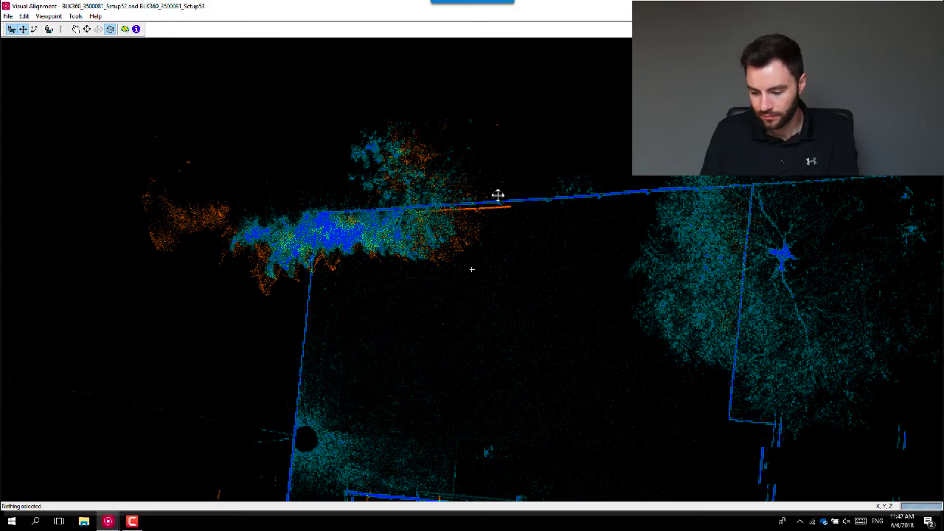
pyautogui.press('space')
pyautogui.press('space')
pyautogui.scroll(5, 500, 198)
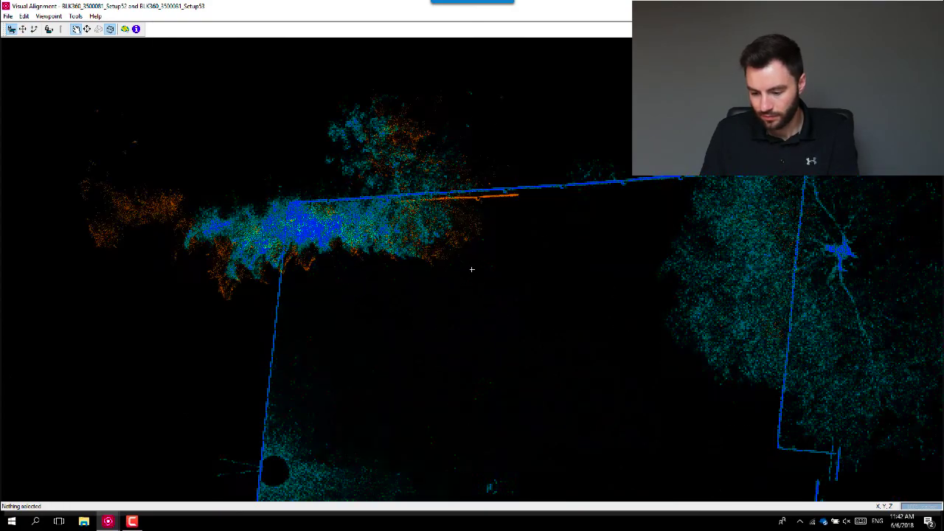
pyautogui.moveTo(501, 197); pyautogui.dragTo(501, 293, button='right')
pyautogui.scroll(-5, 471, 269)
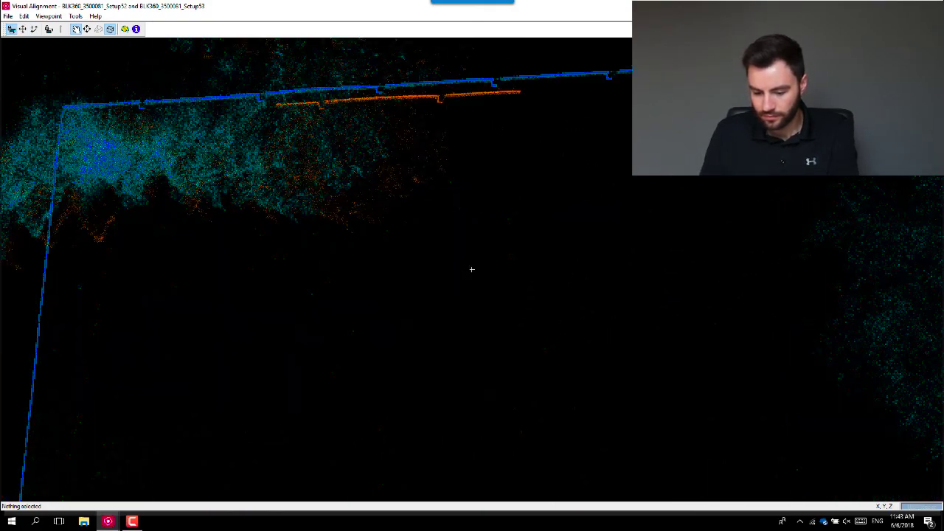
pyautogui.moveTo(460, 250); pyautogui.dragTo(447, 178, button='right')
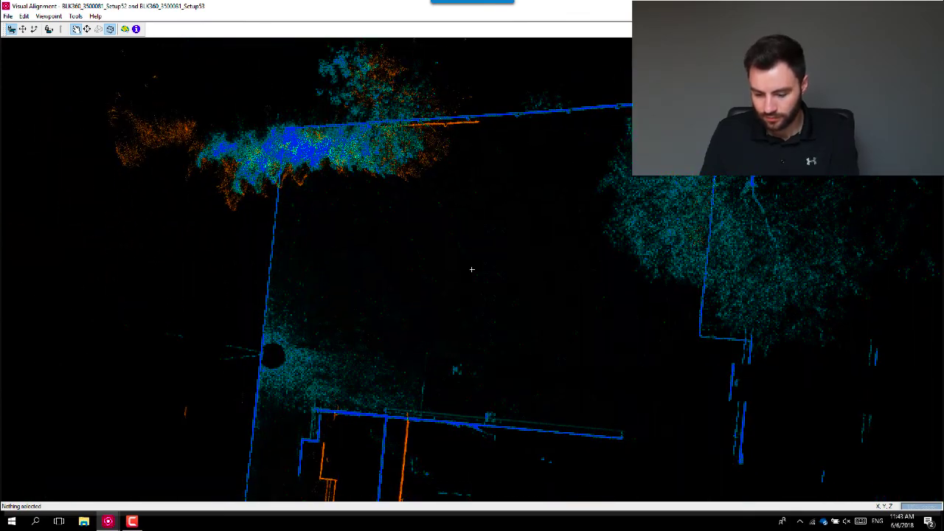
pyautogui.press('space')
pyautogui.moveTo(447, 177); pyautogui.dragTo(468, 177)
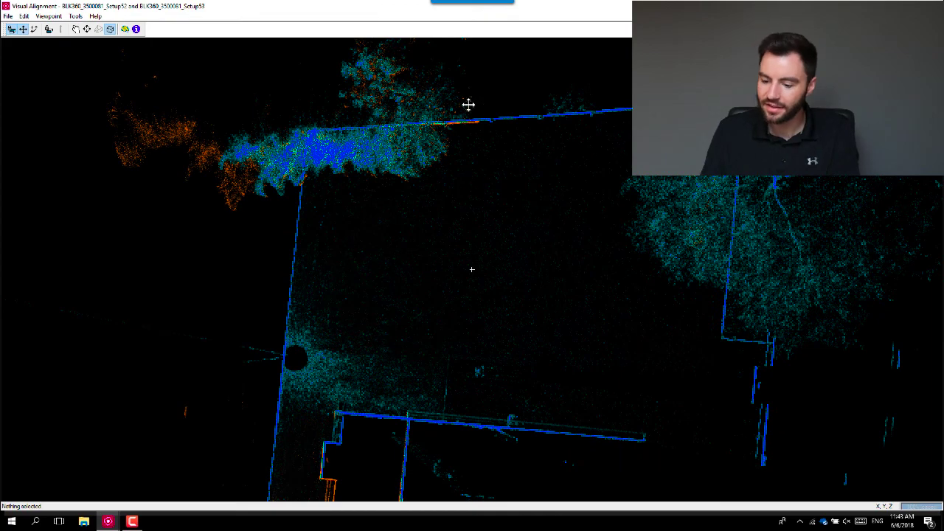
# Fine-move the blue Setup53 scan so the small posts along its far boundary wall coincide with the orange scan's posts.
pyautogui.press('space')
pyautogui.scroll(2, 472, 270)
pyautogui.moveTo(472, 122); pyautogui.dragTo(454, 280, button='right')
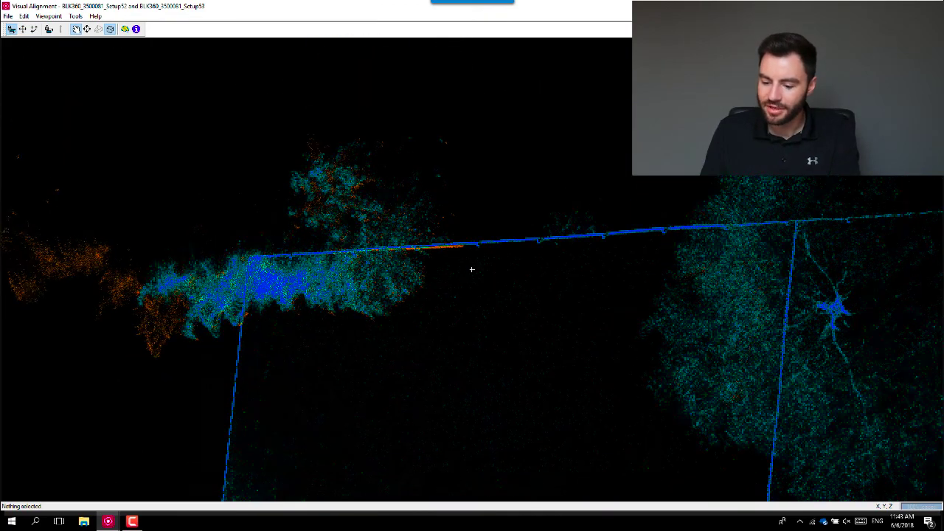
pyautogui.scroll(7, 472, 270)
pyautogui.moveTo(450, 221); pyautogui.dragTo(510, 222, button='right')
pyautogui.scroll(4, 472, 270)
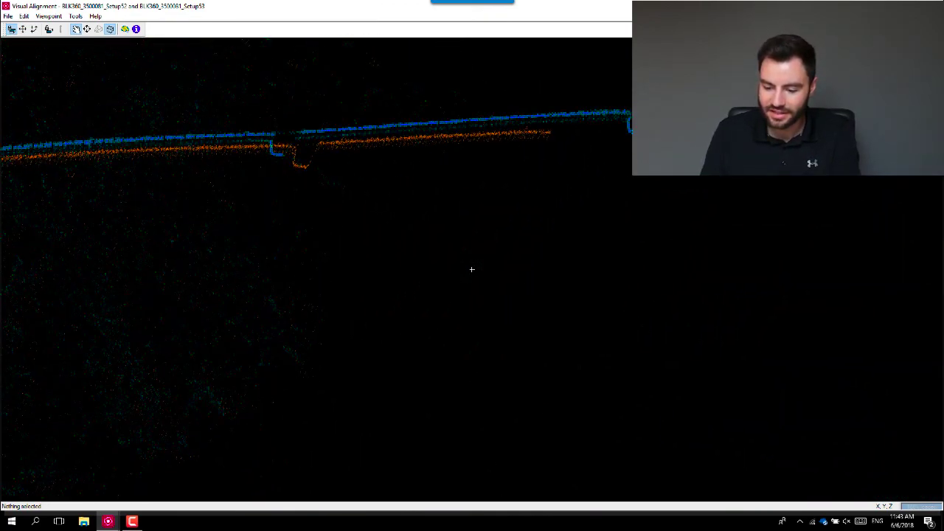
pyautogui.moveTo(310, 123); pyautogui.dragTo(426, 227, button='right')
pyautogui.press('space')
pyautogui.moveTo(428, 227); pyautogui.dragTo(446, 239)
pyautogui.press('space')
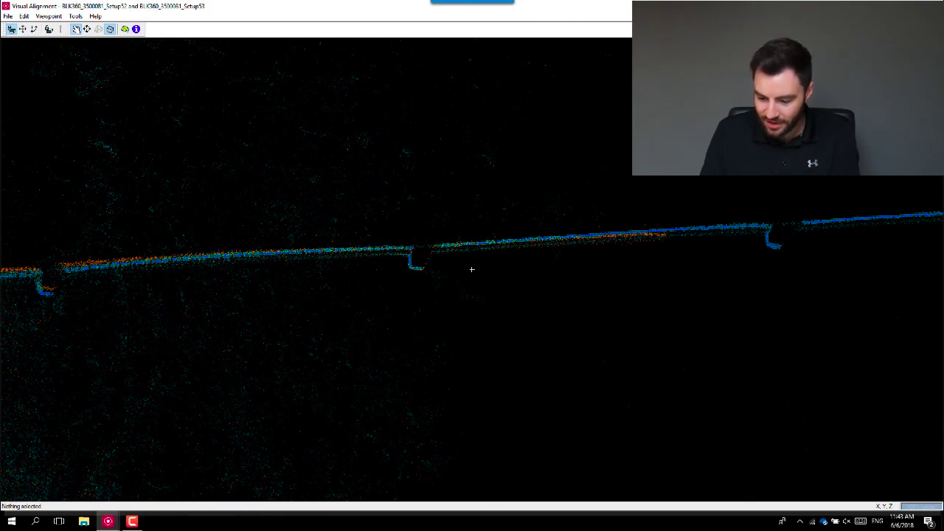
# Rotate the blue Setup53 scan slightly clockwise about the matched far boundary wall until its house walls overlie the orange ones.
pyautogui.scroll(-9, 447, 239)
pyautogui.moveTo(447, 239); pyautogui.dragTo(462, 89, button='right')
pyautogui.scroll(-5, 450, 186)
pyautogui.scroll(1, 462, 90)
pyautogui.scroll(1, 462, 89)
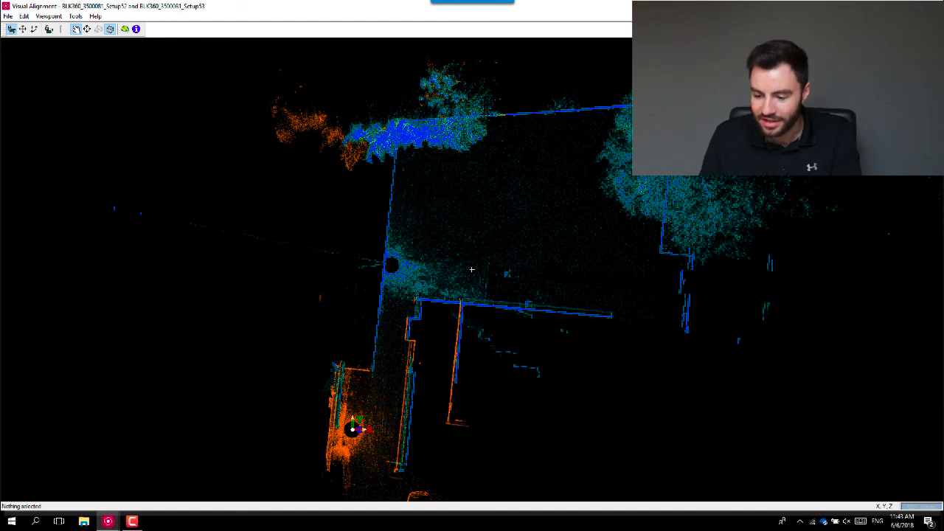
pyautogui.press('t')
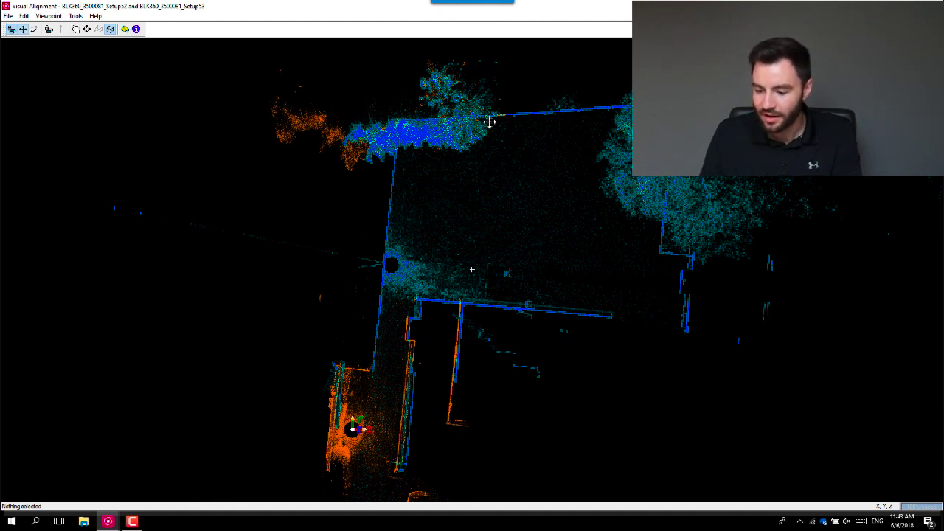
pyautogui.press('r')
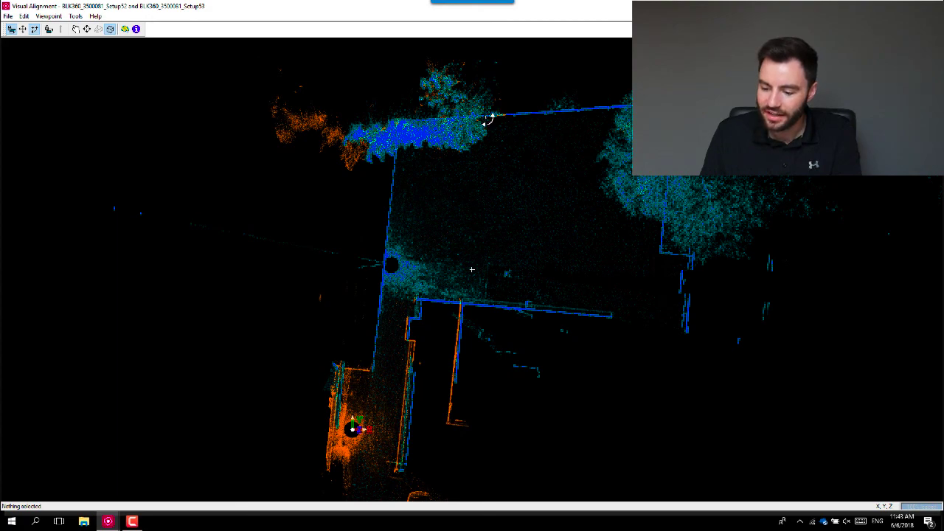
pyautogui.moveTo(480, 156); pyautogui.dragTo(417, 469)
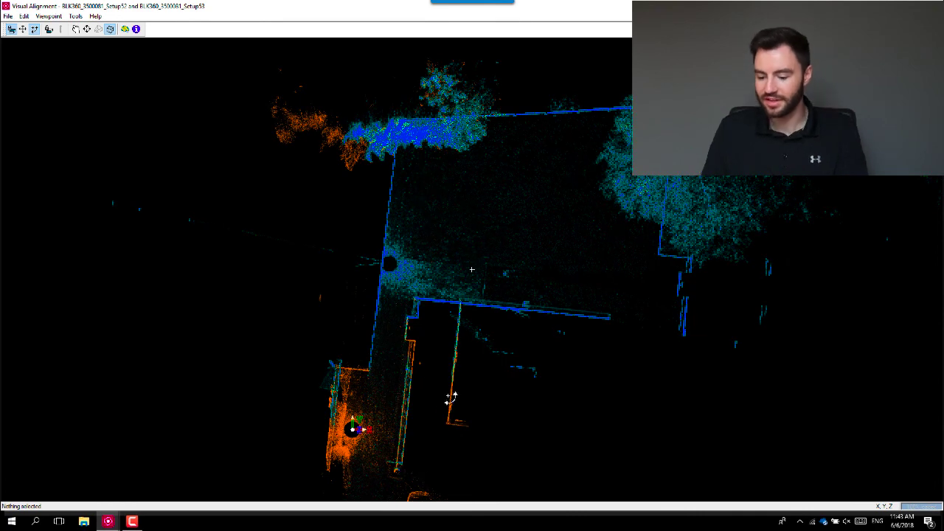
# Switch to the side view, orbit to face the house gables, and compare the roof heights of both scans.
pyautogui.click(50, 29)
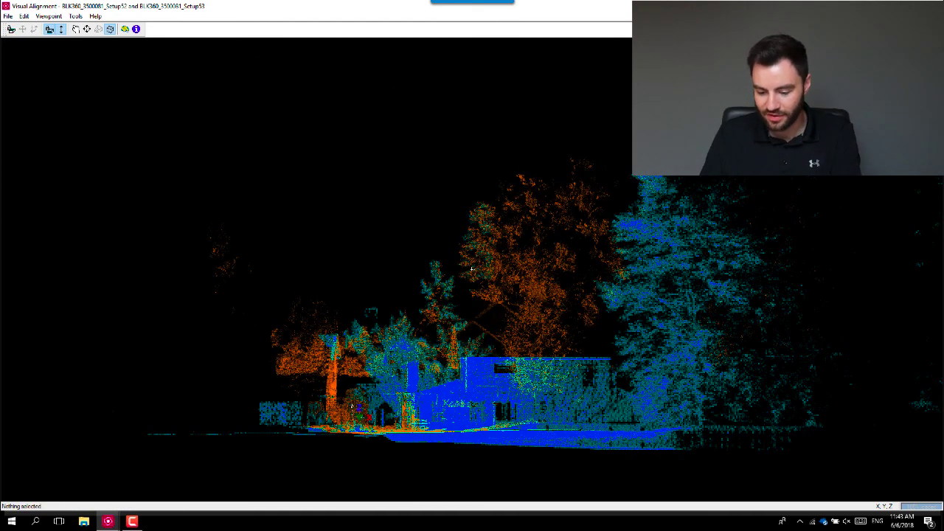
pyautogui.press('space')
pyautogui.moveTo(331, 362); pyautogui.dragTo(406, 367)
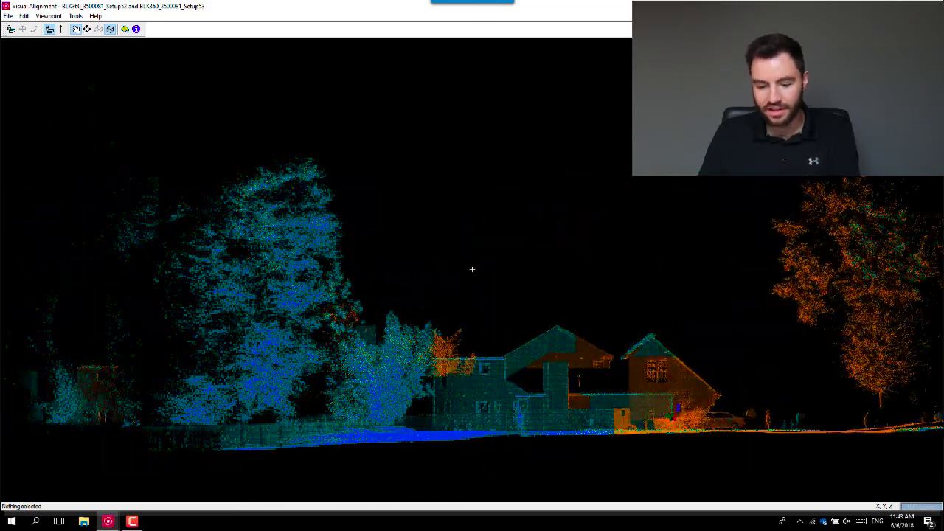
pyautogui.click(49, 29)
pyautogui.moveTo(573, 350)
pyautogui.mouseDown()
pyautogui.moveTo(548, 349)
pyautogui.moveTo(585, 350)
pyautogui.mouseUp()
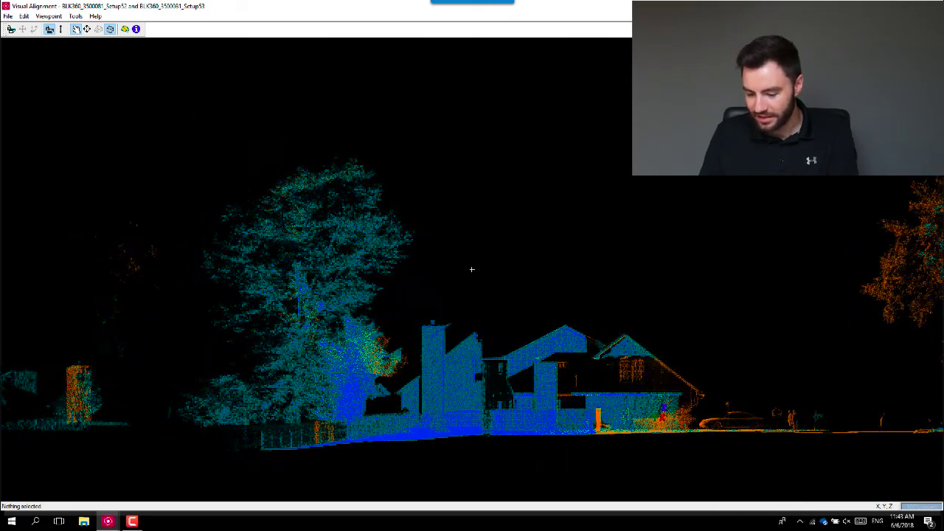
pyautogui.scroll(5, 471, 269)
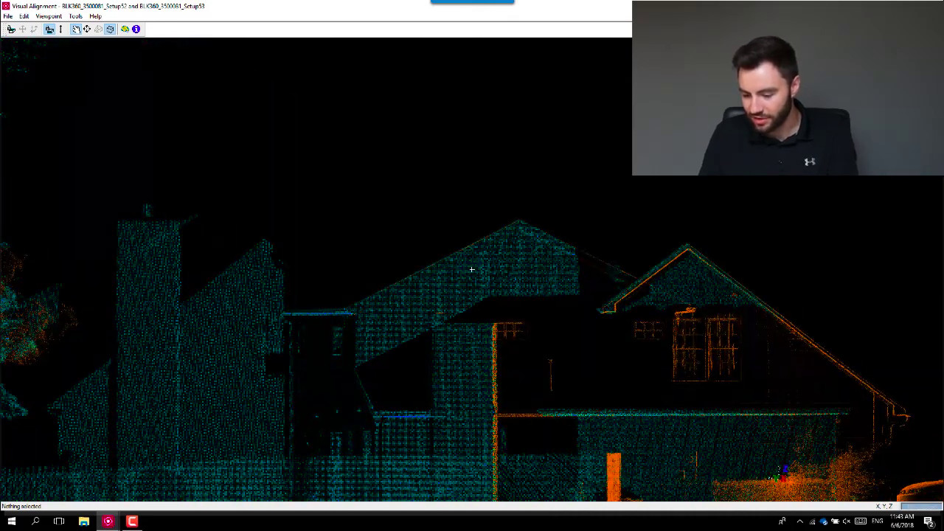
pyautogui.scroll(2, 471, 269)
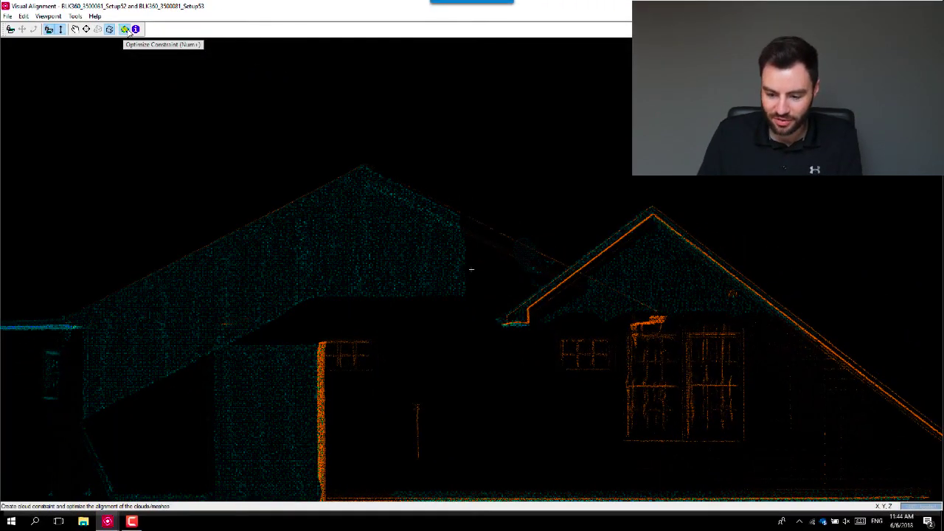
# Optimize the cloud constraint between Setup52 and Setup53 and use it to merge their groups.
pyautogui.click(127, 31)
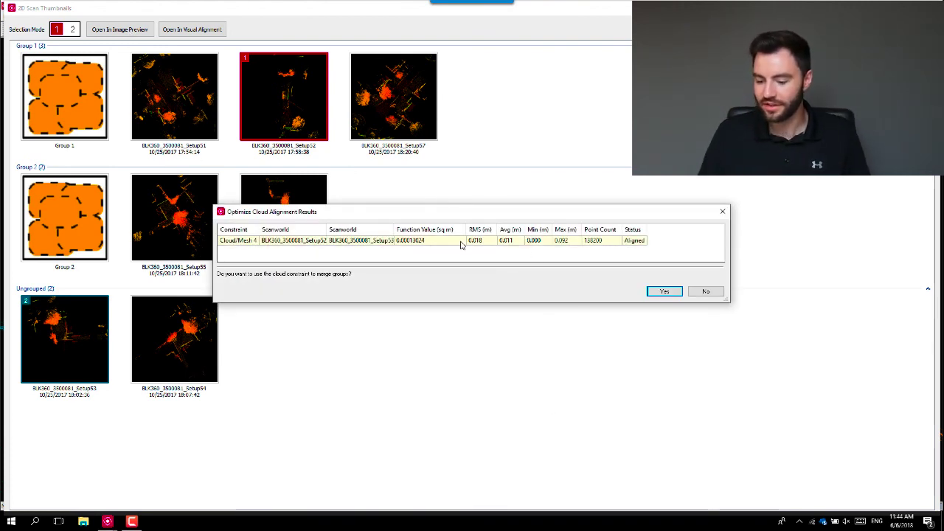
pyautogui.click(665, 291)
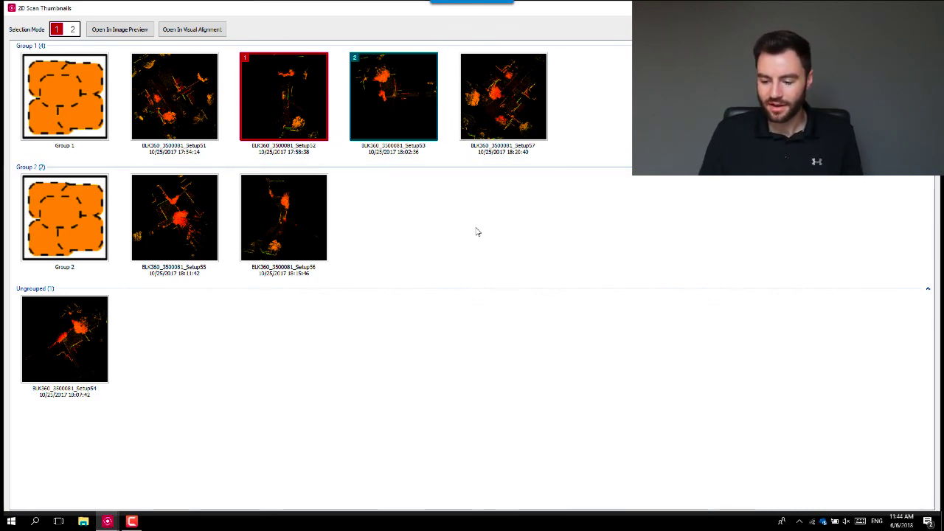
# Pick BLK360_3500081_Setup54 as scan 1 and BLK360_3500081_Setup55 as scan 2, and open the pair in Visual Alignment.
pyautogui.click(86, 345)
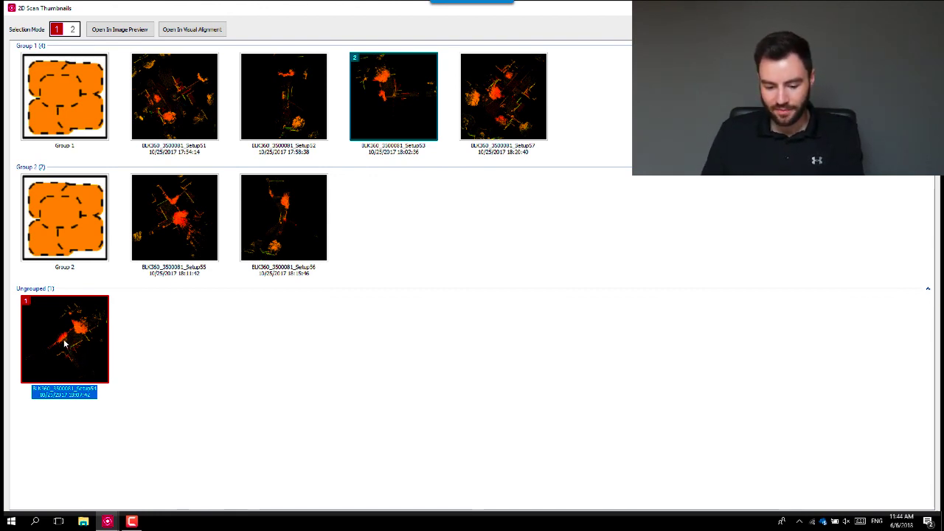
pyautogui.press('2')
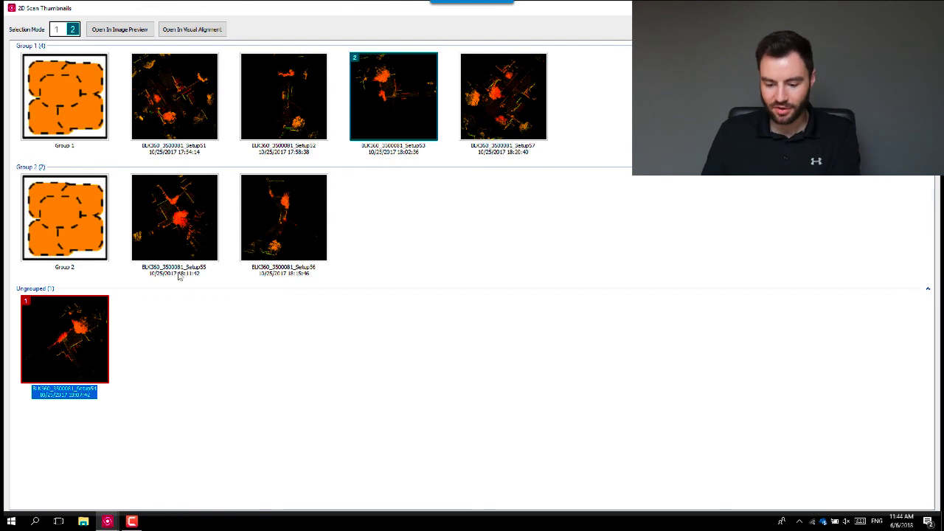
pyautogui.click(182, 231)
pyautogui.press('1')
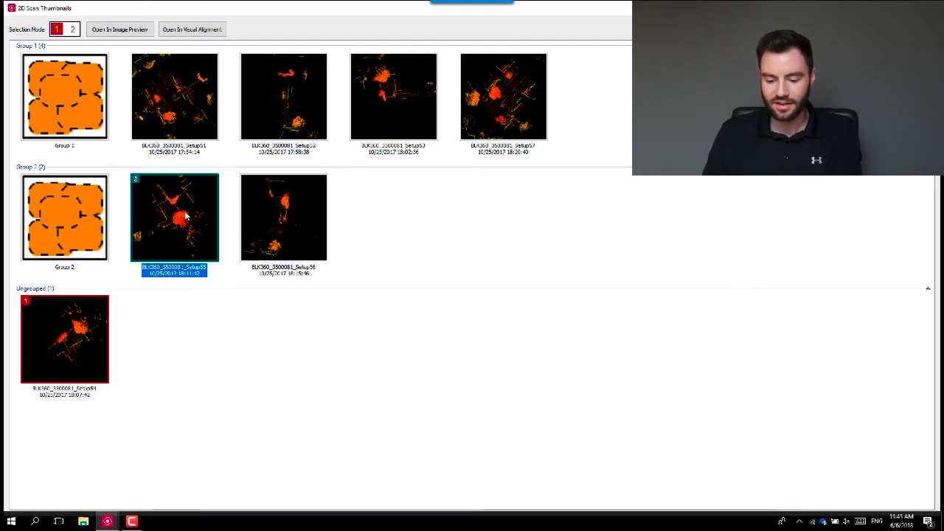
pyautogui.click(211, 31)
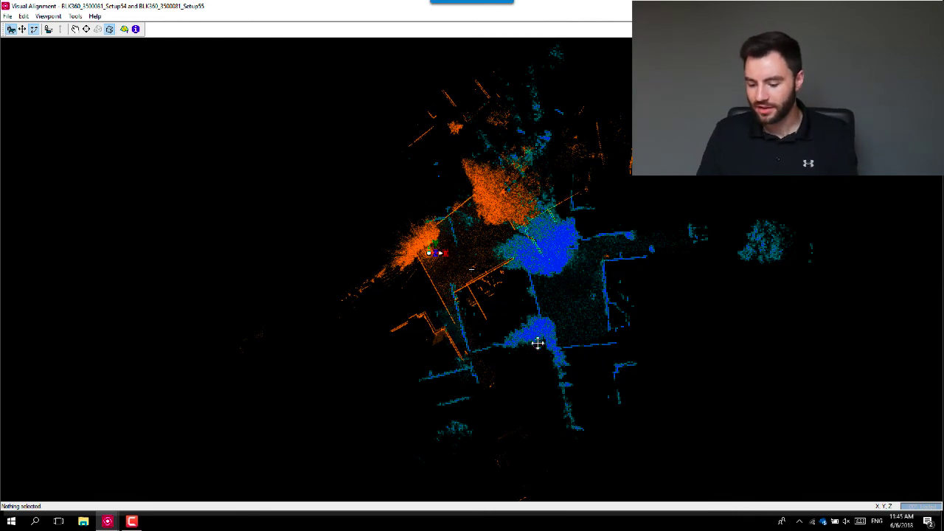
# Shift the blue Setup55 scan toward the orange Setup54 scan and rotate it clockwise until their walls run roughly parallel.
pyautogui.moveTo(548, 326); pyautogui.dragTo(496, 265)
pyautogui.click(75, 30)
pyautogui.scroll(5, 472, 270)
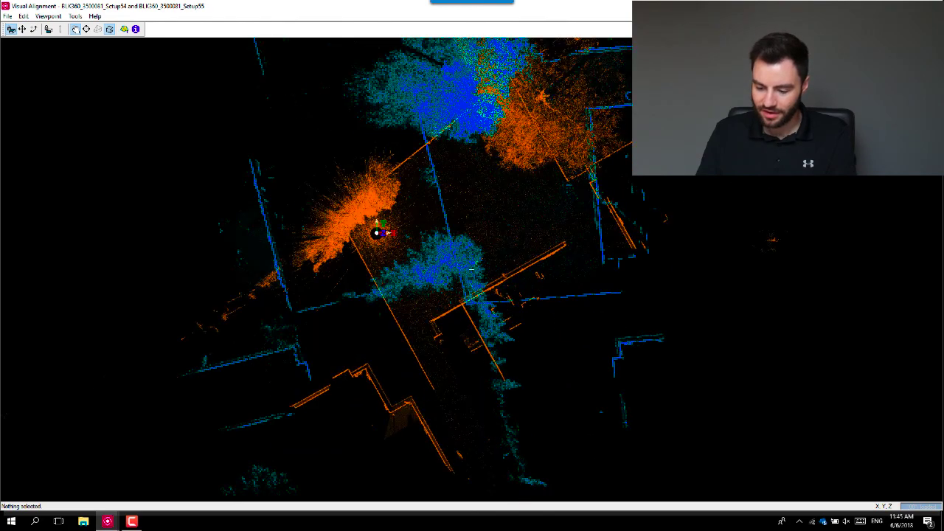
pyautogui.moveTo(472, 270); pyautogui.dragTo(463, 388, button='right')
pyautogui.scroll(-2, 473, 317)
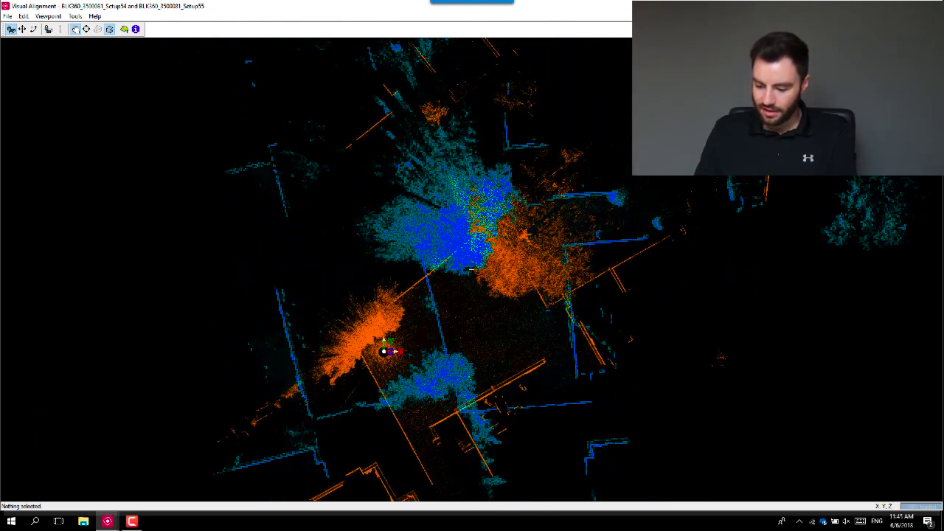
pyautogui.scroll(-2, 472, 270)
pyautogui.press('r')
pyautogui.moveTo(493, 309); pyautogui.dragTo(478, 437)
pyautogui.press('r')
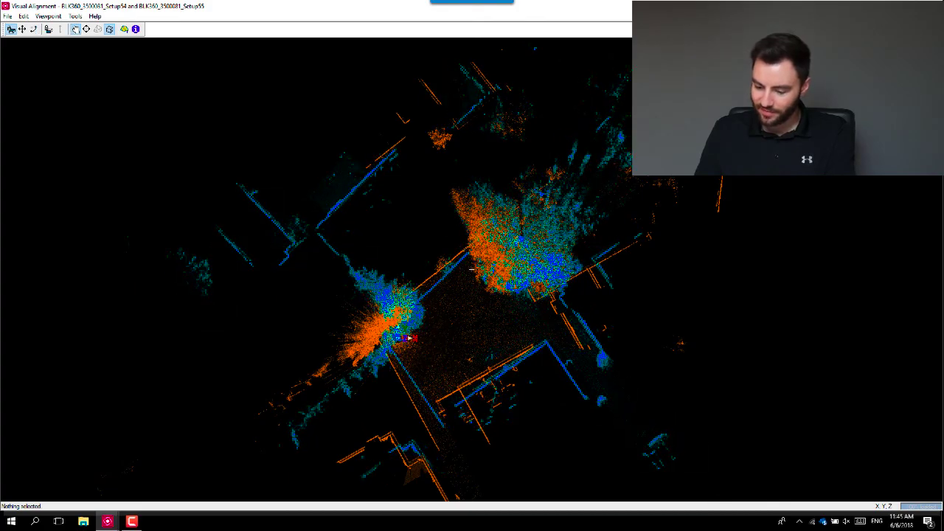
# Move the blue Setup55 scan so its stepped house wall corner meets the matching corner of the orange Setup54 scan.
pyautogui.scroll(5, 478, 435)
pyautogui.moveTo(478, 435); pyautogui.dragTo(291, 413, button='right')
pyautogui.scroll(4, 294, 339)
pyautogui.scroll(4, 291, 413)
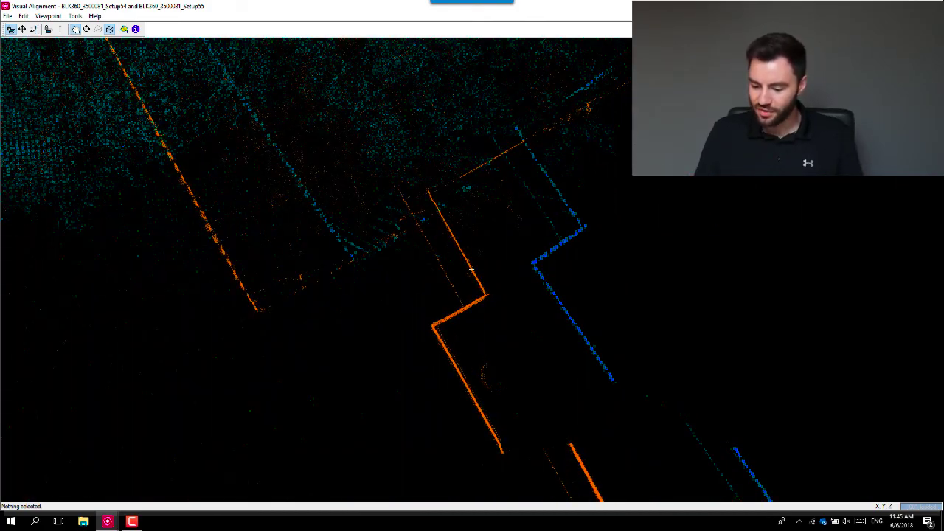
pyautogui.press('t')
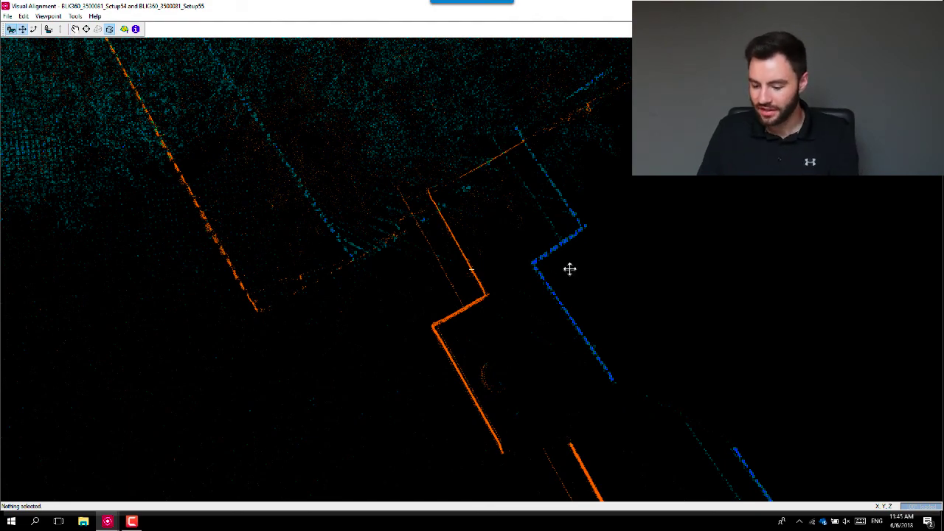
pyautogui.moveTo(576, 271); pyautogui.dragTo(479, 331)
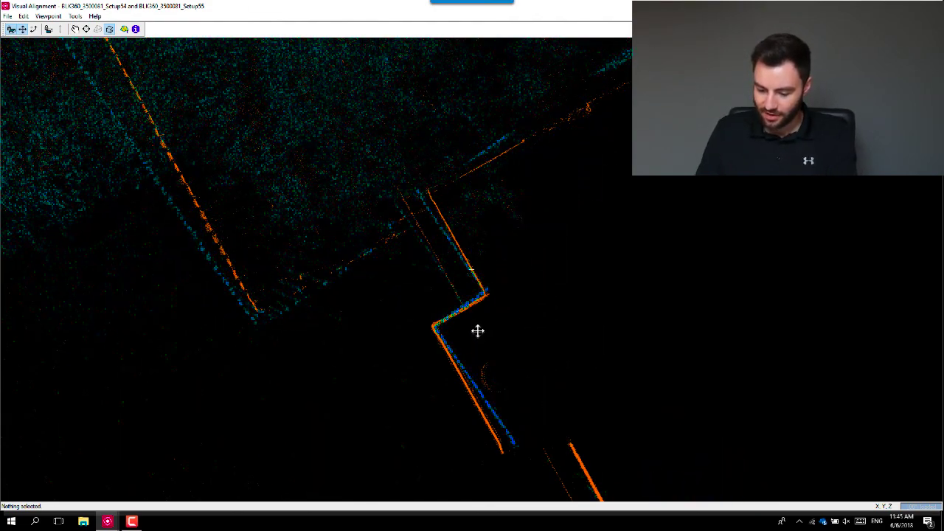
# Nudge the blue Setup55 scan closer onto the orange wall corner and check the surrounding walls.
pyautogui.press('r')
pyautogui.scroll(6, 471, 270)
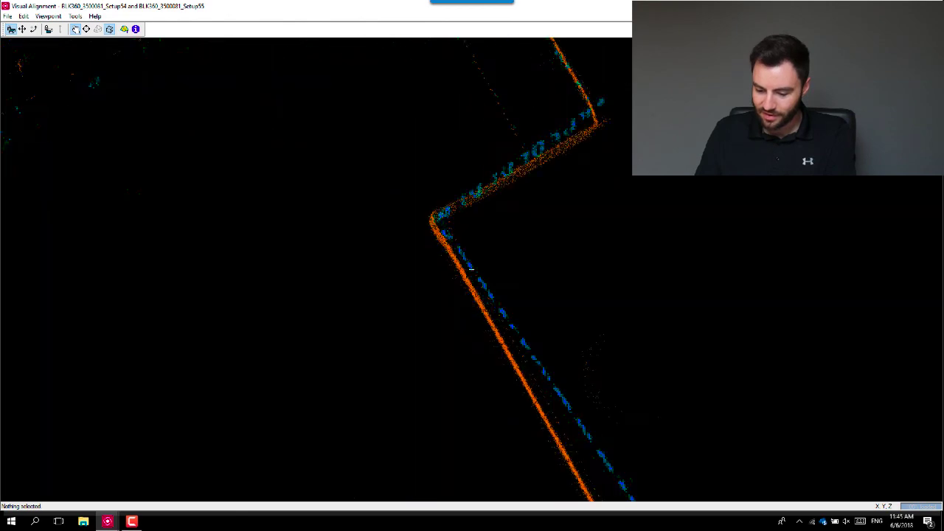
pyautogui.scroll(2, 471, 270)
pyautogui.press('t')
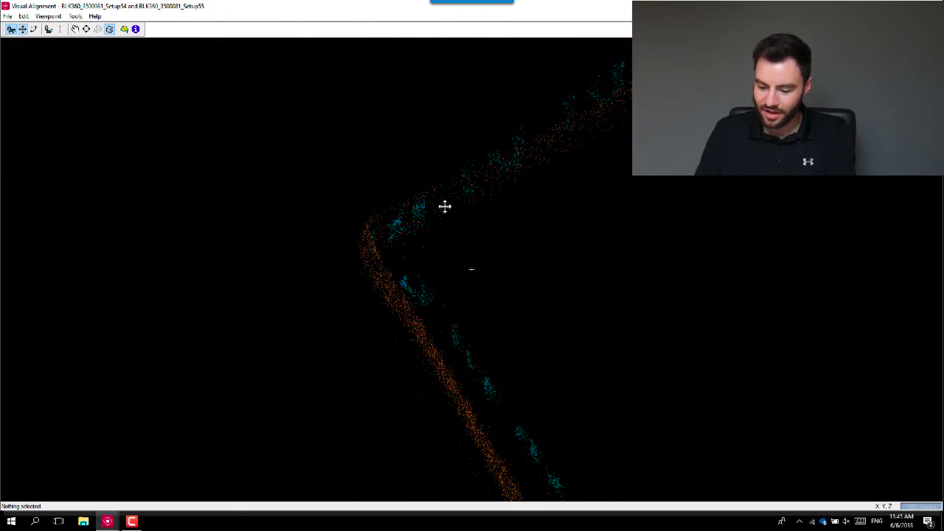
pyautogui.moveTo(445, 208); pyautogui.dragTo(435, 207)
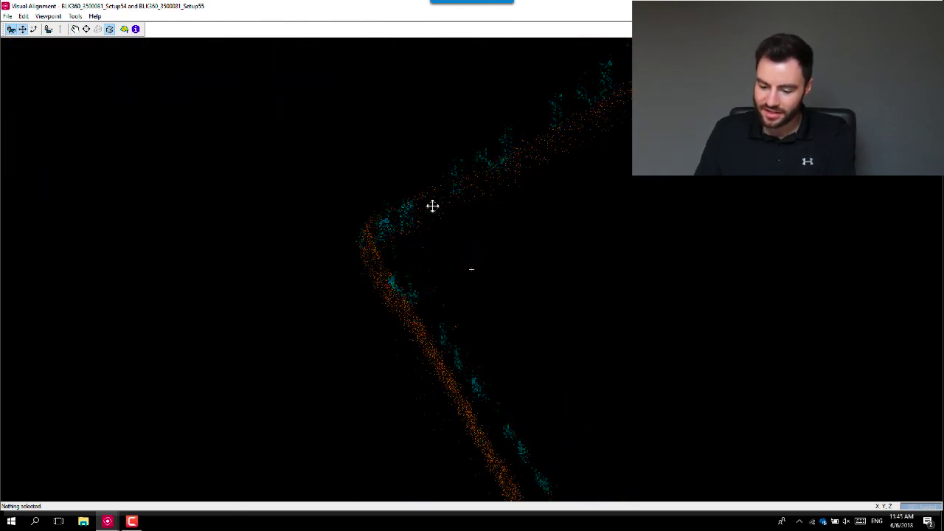
pyautogui.scroll(-5, 435, 207)
pyautogui.scroll(-6, 471, 270)
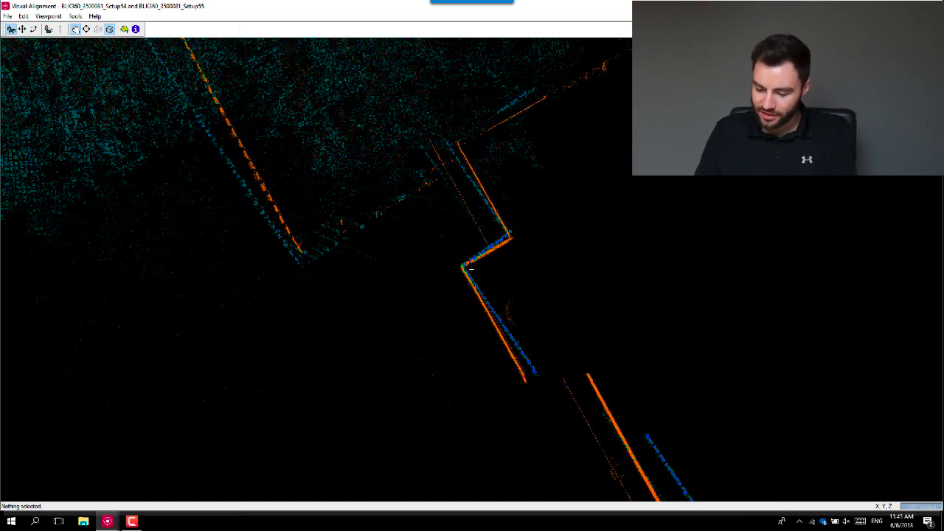
pyautogui.moveTo(471, 270); pyautogui.dragTo(451, 171, button='right')
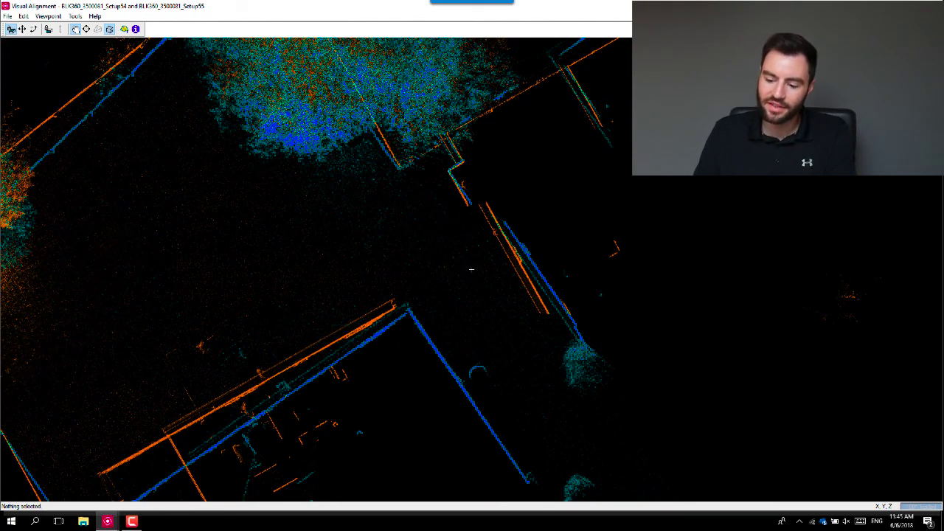
# Rotate the blue Setup55 scan clockwise in plan view until its walls lie on the orange Setup54 walls, and check the whole site.
pyautogui.moveTo(471, 270); pyautogui.dragTo(582, 278, button='right')
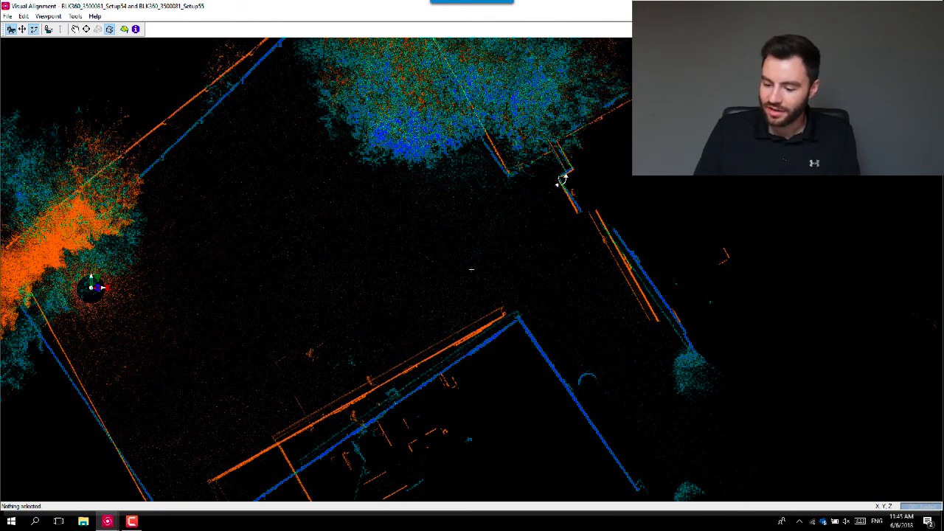
pyautogui.moveTo(443, 314); pyautogui.dragTo(234, 470)
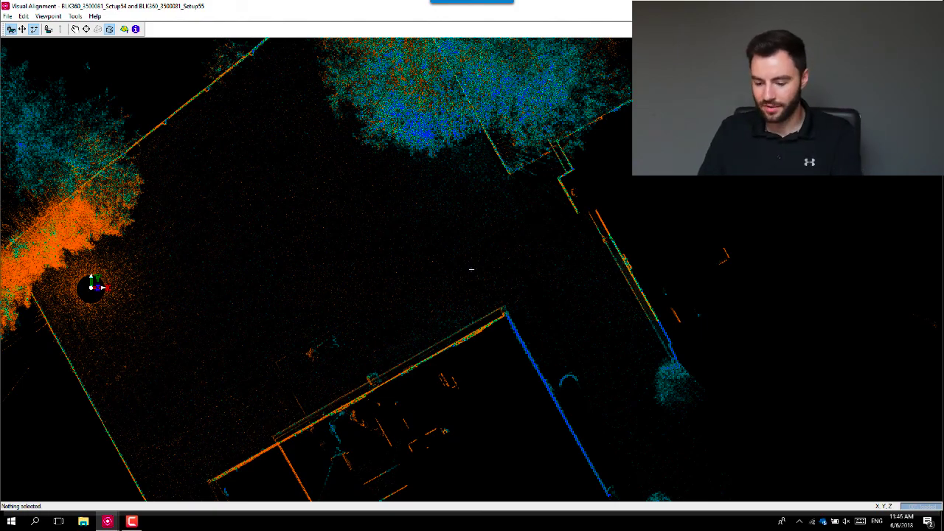
pyautogui.click(75, 28)
pyautogui.scroll(-8, 471, 269)
pyautogui.moveTo(471, 269)
pyautogui.mouseDown()
pyautogui.moveTo(500, 221)
pyautogui.moveTo(524, 205)
pyautogui.moveTo(472, 269)
pyautogui.mouseUp()
pyautogui.scroll(2, 524, 205)
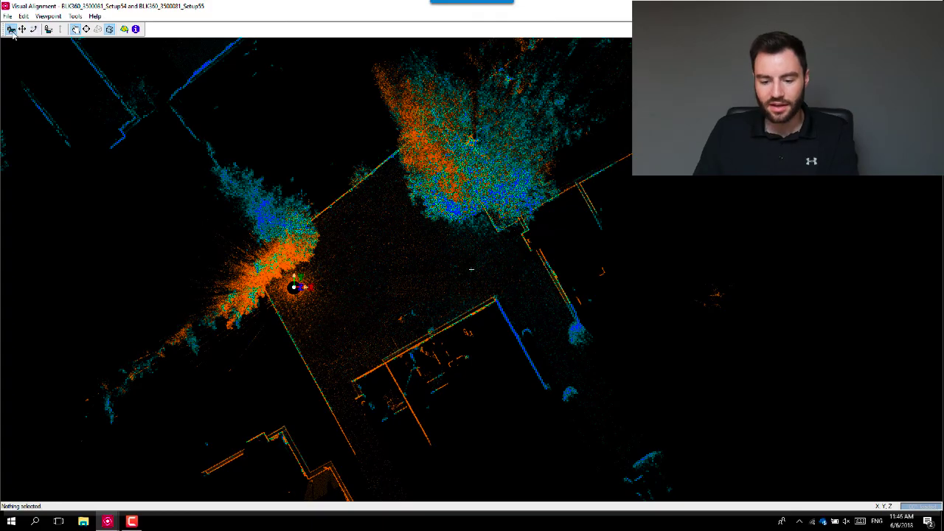
# In the side view, raise the blue Setup55 scan until its roof edge meets the orange Setup54 roof edge on the house.
pyautogui.click(48, 29)
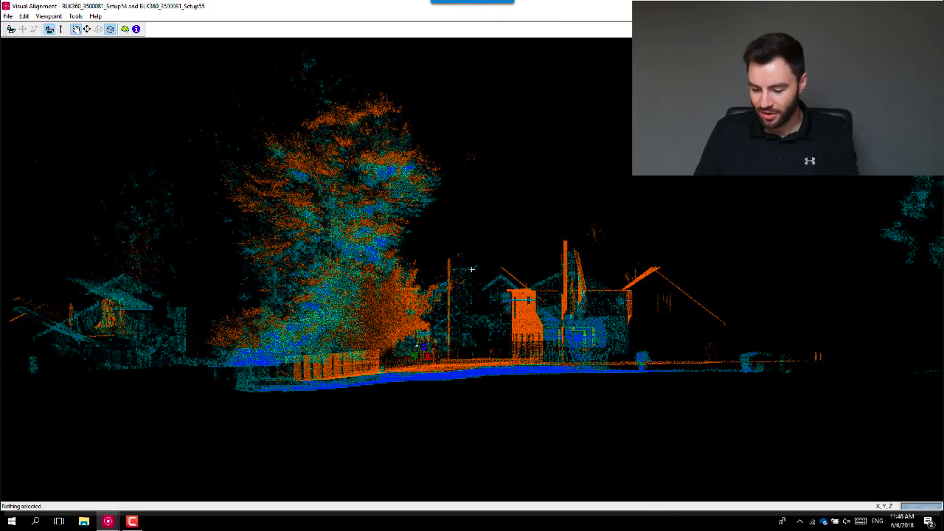
pyautogui.moveTo(476, 315)
pyautogui.mouseDown()
pyautogui.moveTo(578, 325)
pyautogui.moveTo(457, 328)
pyautogui.moveTo(469, 327)
pyautogui.mouseUp()
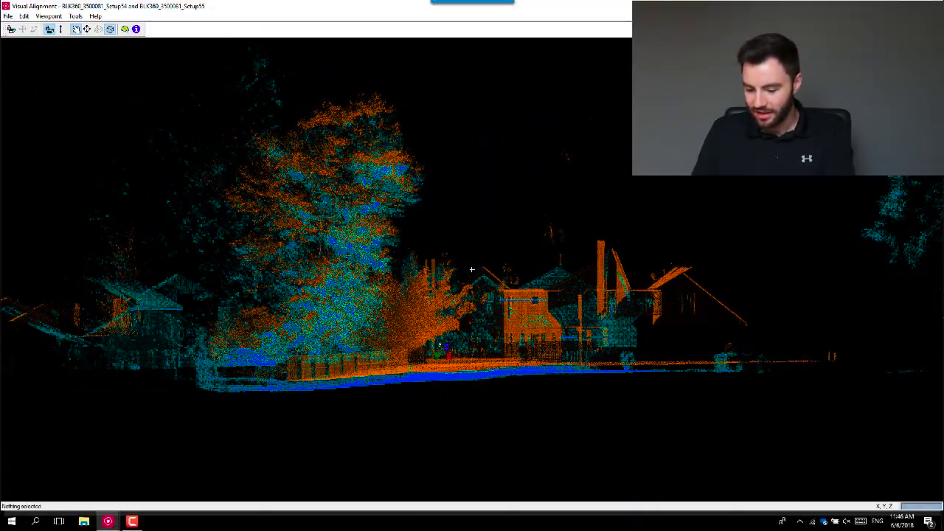
pyautogui.scroll(8, 472, 269)
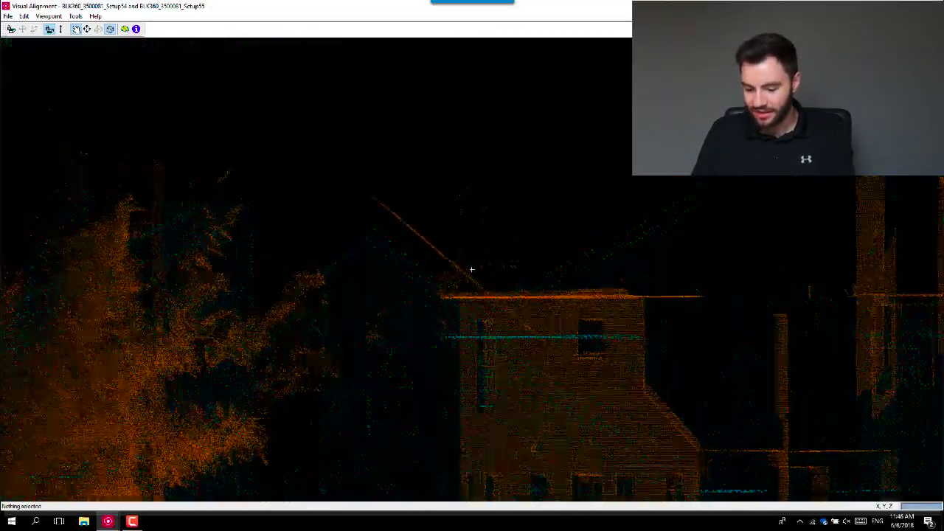
pyautogui.scroll(2, 472, 269)
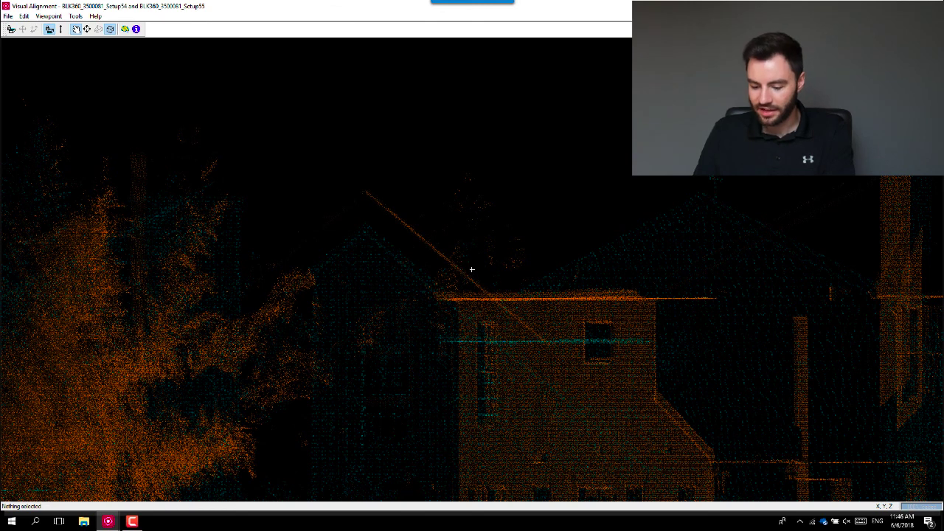
pyautogui.click(63, 29)
pyautogui.moveTo(567, 364); pyautogui.dragTo(575, 325)
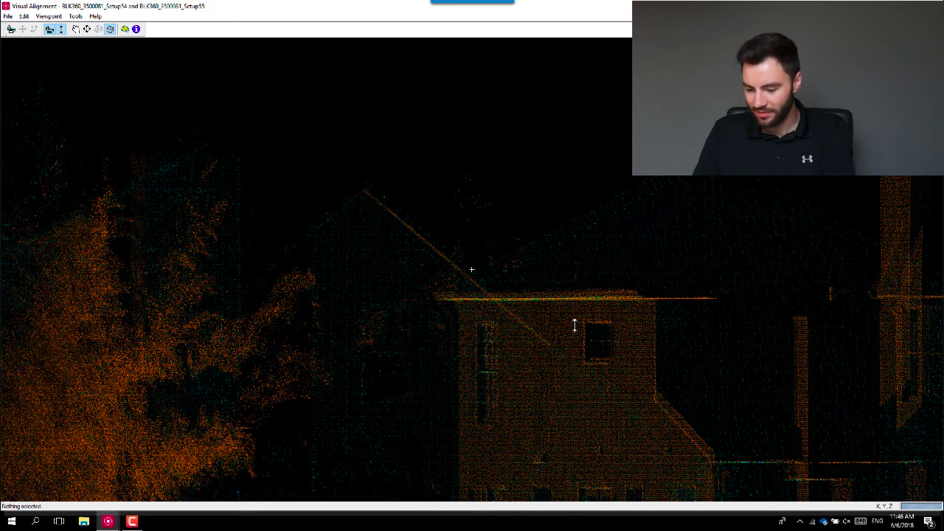
# Check the side alignment, optimize the Setup54–Setup55 cloud constraint, and use it to merge the groups.
pyautogui.click(76, 29)
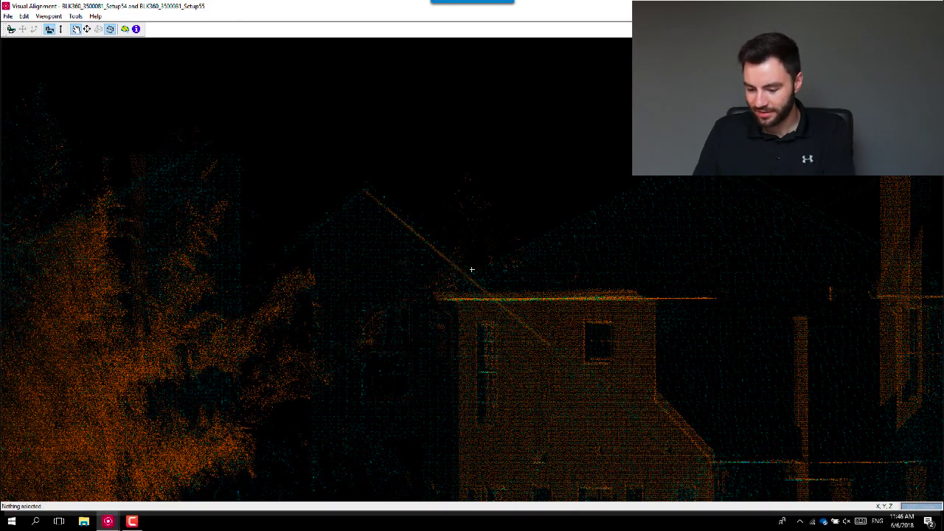
pyautogui.scroll(-8, 515, 232)
pyautogui.moveTo(515, 232); pyautogui.dragTo(480, 226)
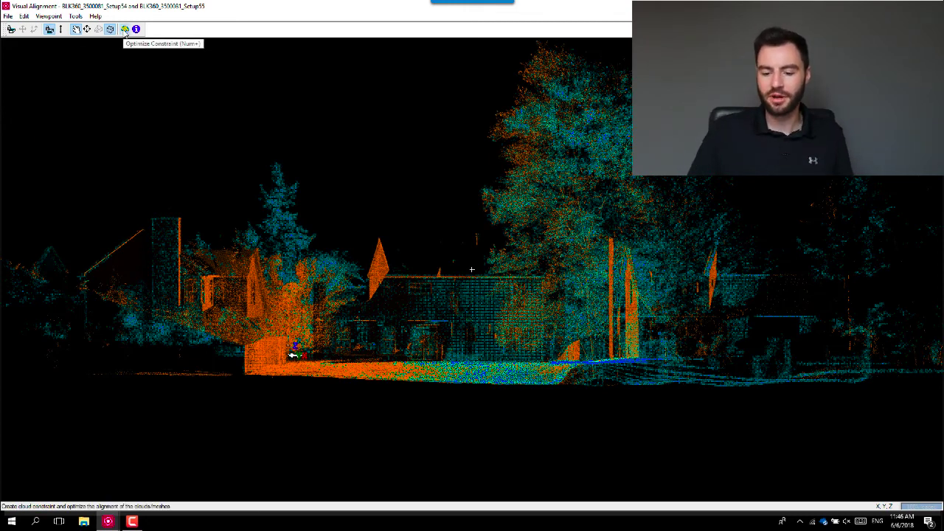
pyautogui.click(125, 29)
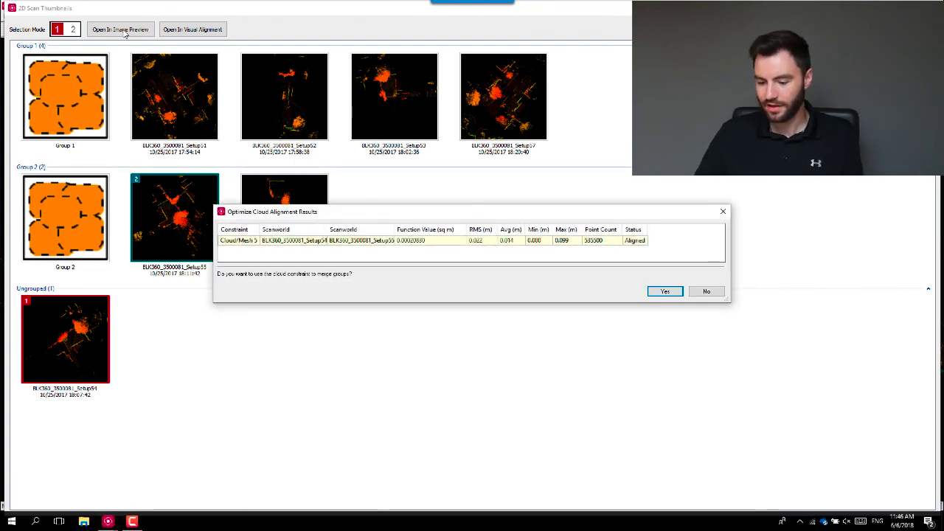
pyautogui.click(665, 291)
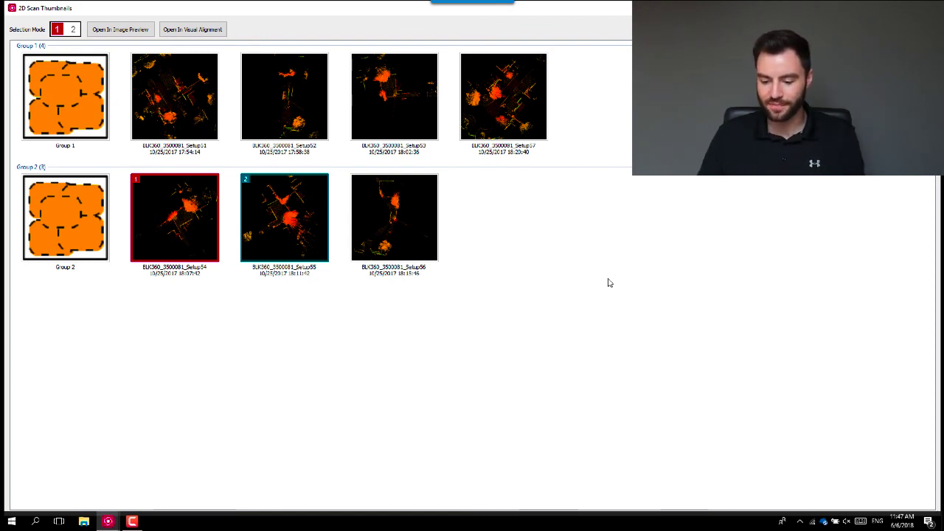
# Pick BLK360_3500081_Setup53 as scan 1 and BLK360_3500081_Setup54 as scan 2, and open the pair in Visual Alignment.
pyautogui.click(407, 225)
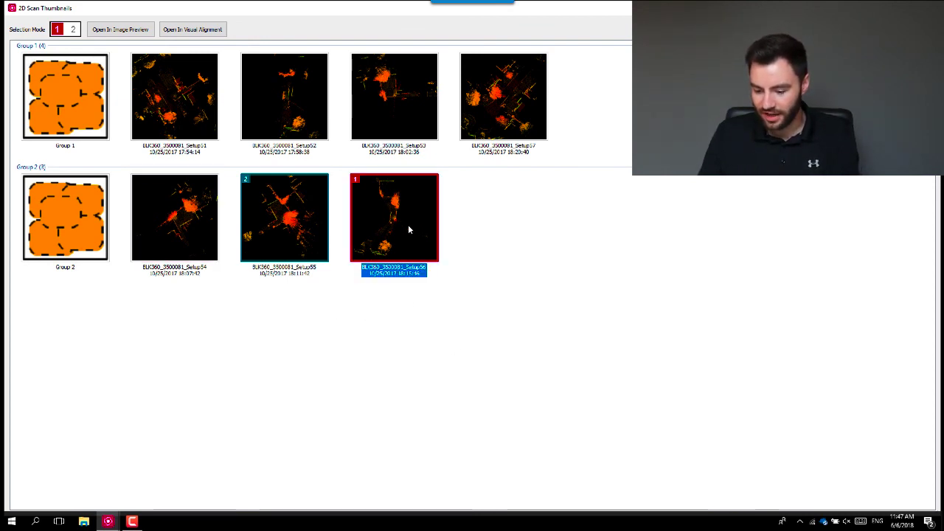
pyautogui.click(405, 105)
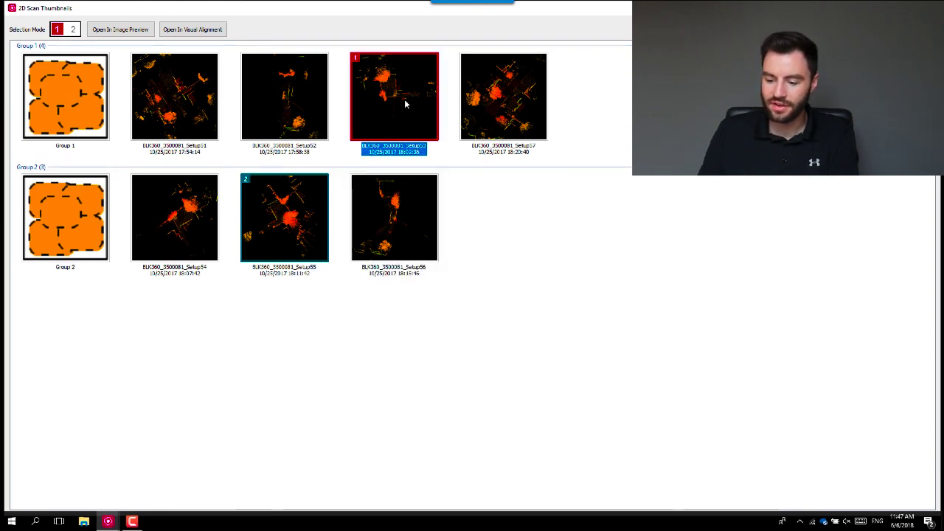
pyautogui.press('2')
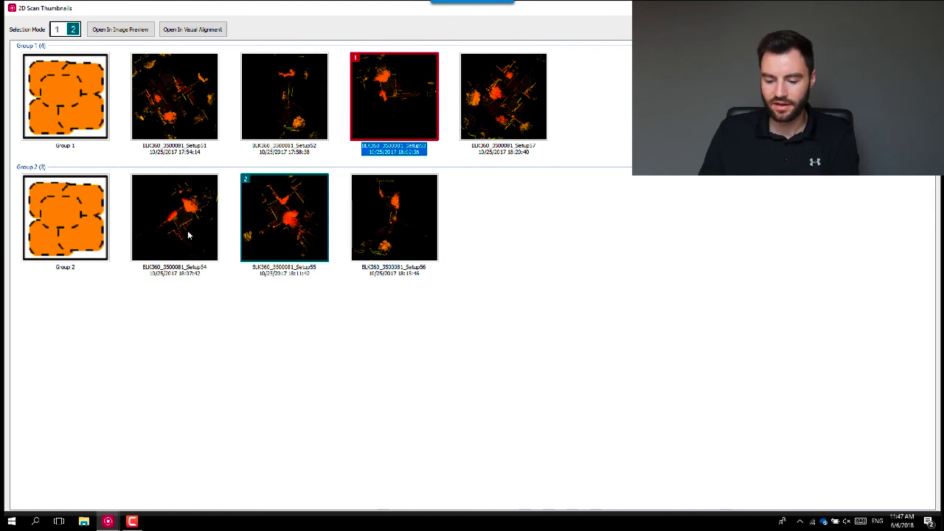
pyautogui.click(178, 231)
pyautogui.press('1')
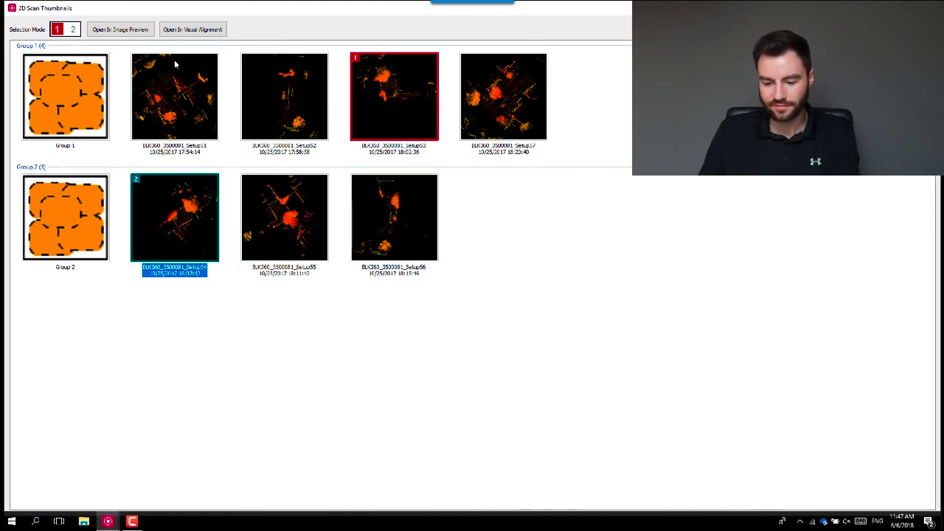
pyautogui.click(192, 33)
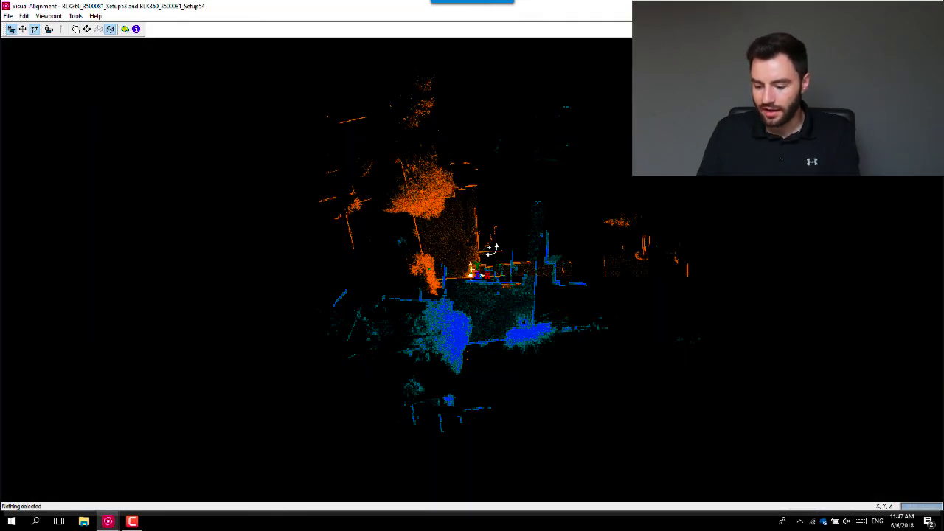
# Move the blue Setup54 scan over the orange Setup53 scan and rotate it about a quarter turn clockwise to roughly match their walls.
pyautogui.moveTo(501, 255); pyautogui.dragTo(461, 318)
pyautogui.press('space')
pyautogui.scroll(6, 462, 199)
pyautogui.scroll(-2, 472, 270)
pyautogui.press('space')
pyautogui.press('space')
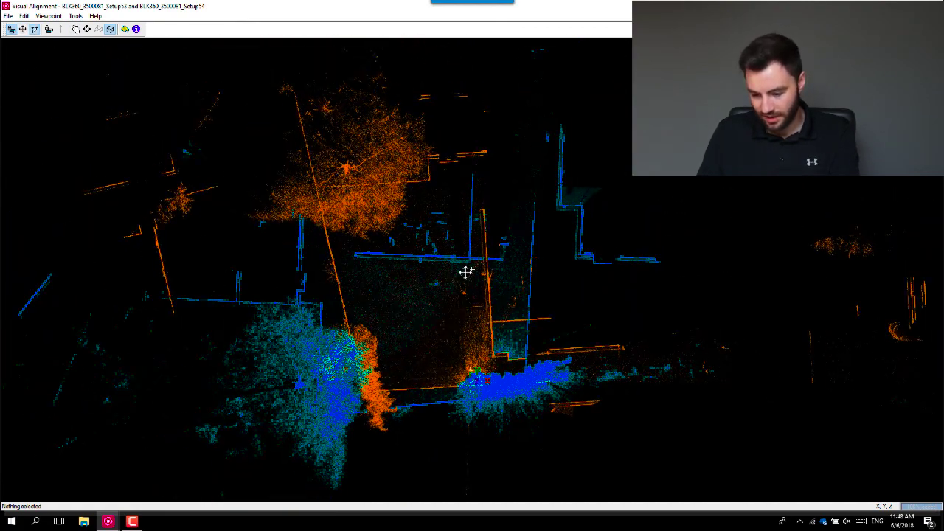
pyautogui.moveTo(463, 270); pyautogui.dragTo(449, 422)
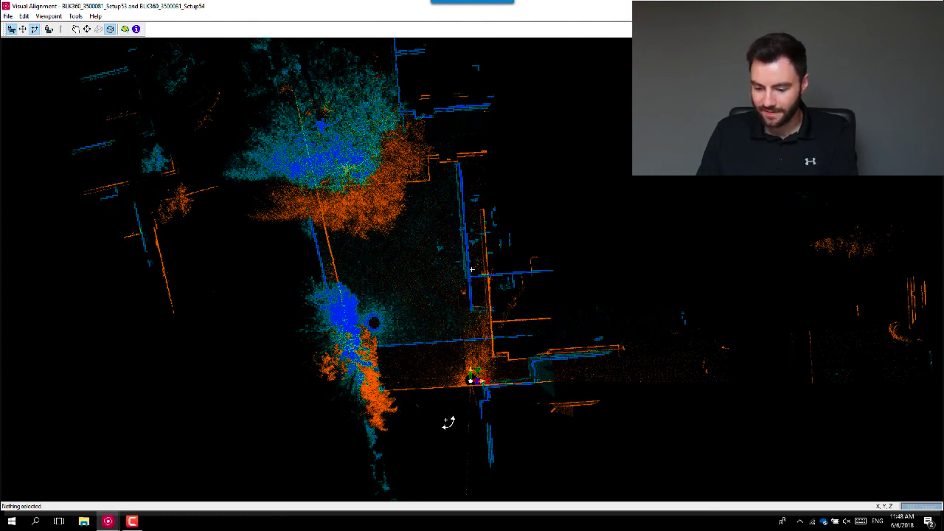
pyautogui.press('space')
pyautogui.moveTo(378, 267); pyautogui.dragTo(455, 329)
pyautogui.press('space')
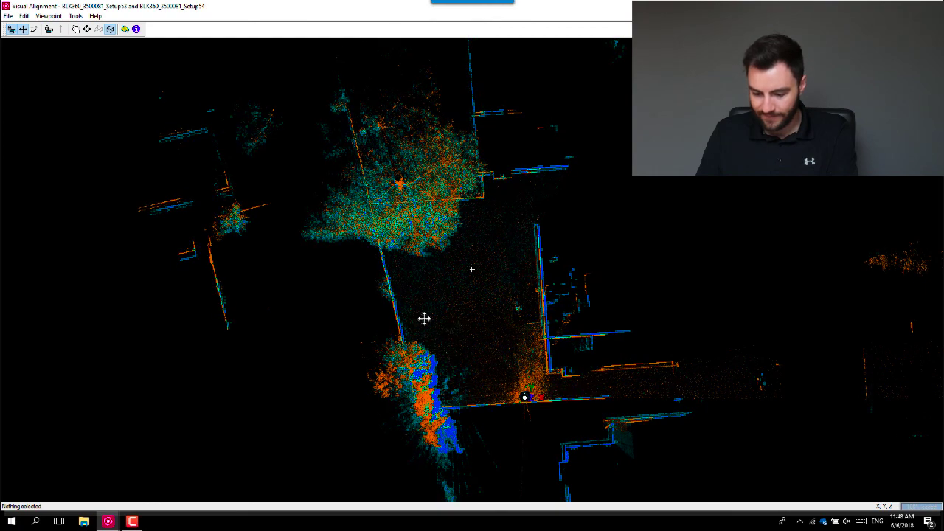
# Shift the blue Setup54 scan so its small hooked features along the long boundary line meet the matching orange ones.
pyautogui.press('space')
pyautogui.scroll(10, 424, 319)
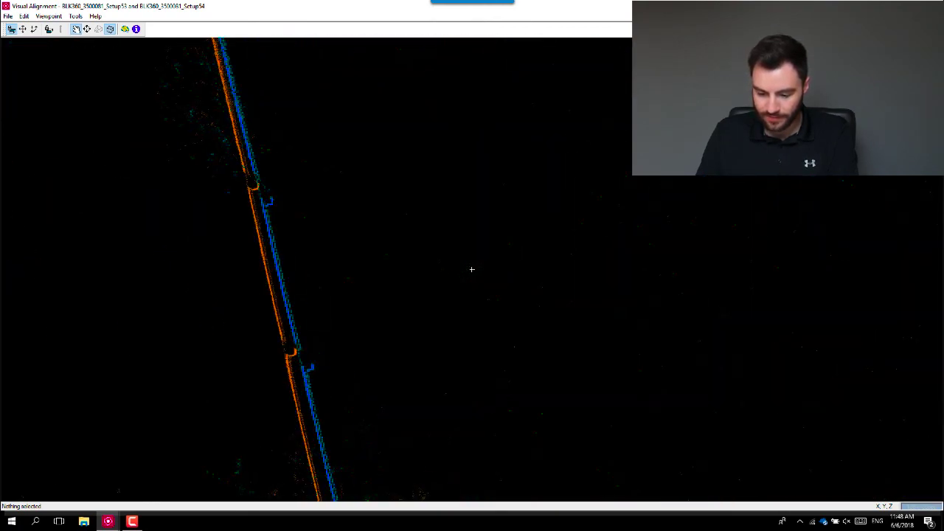
pyautogui.moveTo(310, 369); pyautogui.dragTo(464, 345)
pyautogui.scroll(3, 463, 346)
pyautogui.press('space')
pyautogui.press('space')
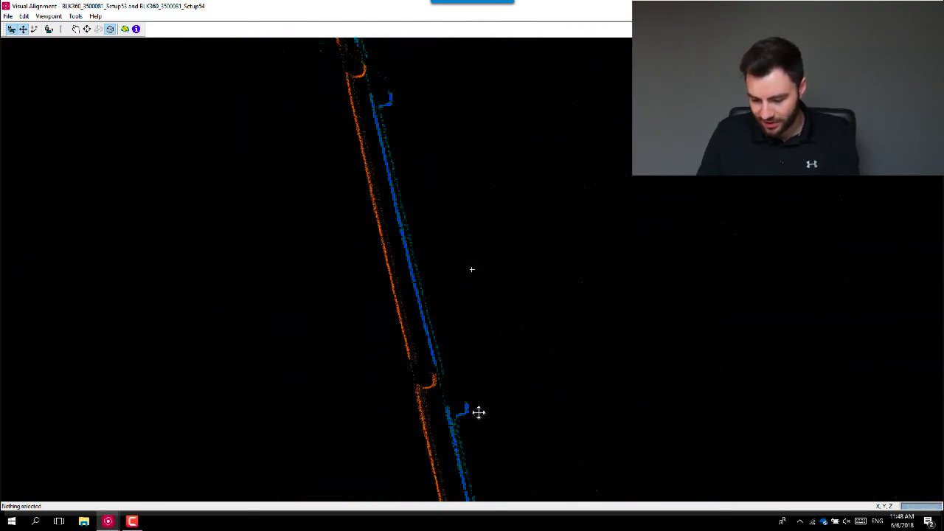
pyautogui.moveTo(478, 413); pyautogui.dragTo(447, 385)
pyautogui.press('space')
pyautogui.scroll(-5, 447, 385)
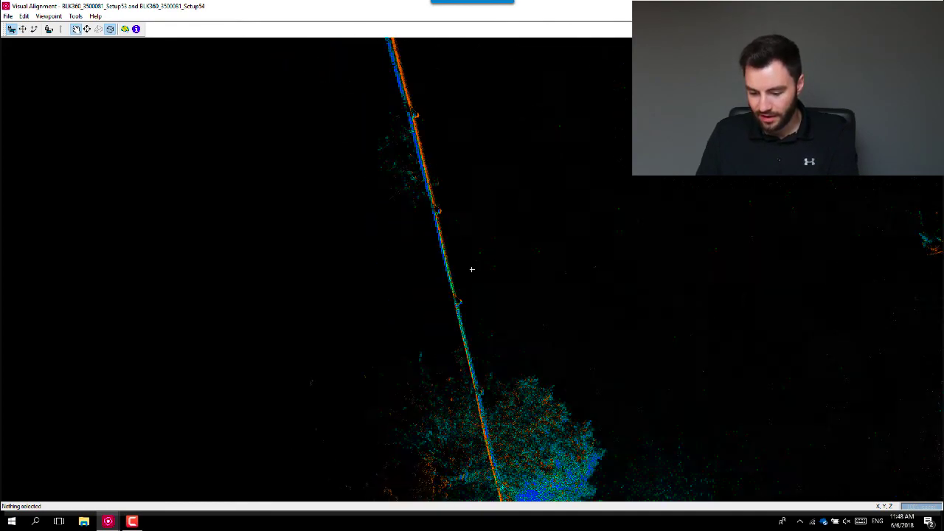
# Rotate the blue Setup54 scan slightly clockwise until its house walls and boundary line coincide with those of the orange Setup53 scan.
pyautogui.moveTo(447, 385); pyautogui.dragTo(210, 414)
pyautogui.scroll(1, 393, 386)
pyautogui.scroll(5, 210, 415)
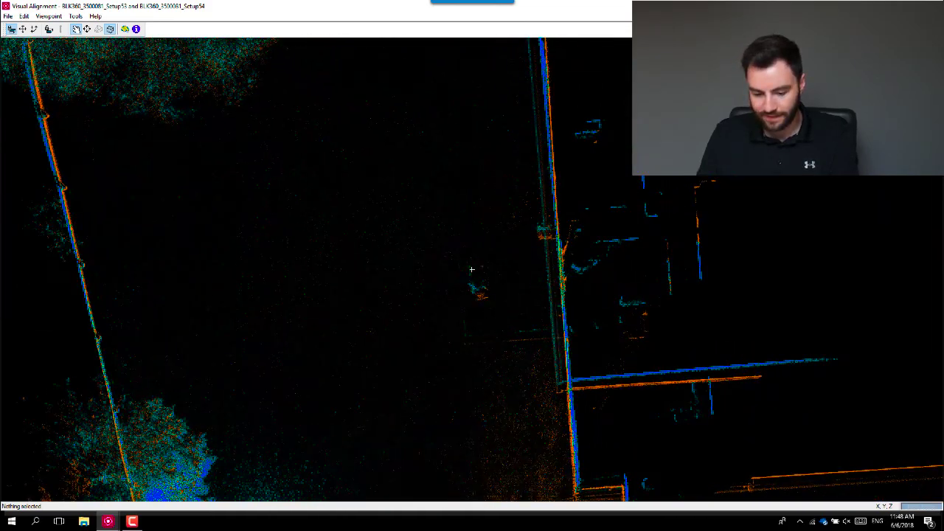
pyautogui.press('r')
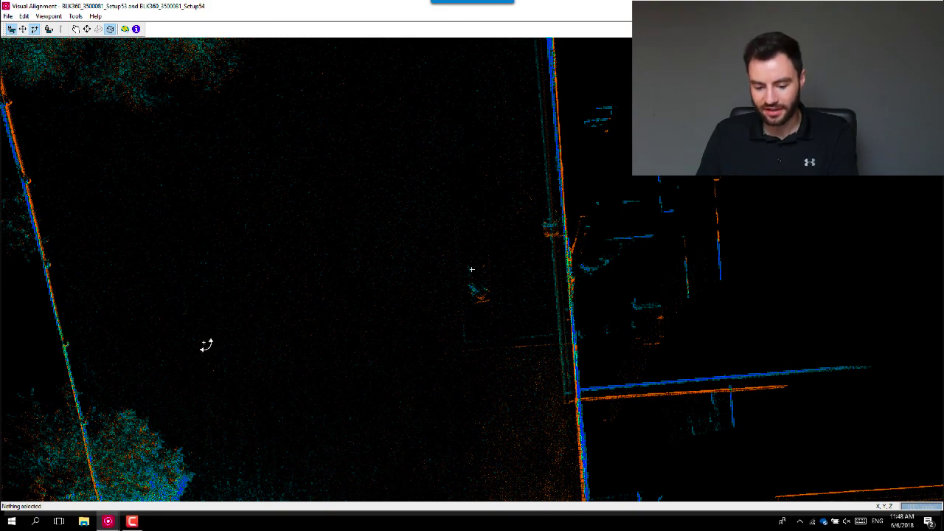
pyautogui.moveTo(206, 344); pyautogui.dragTo(797, 333)
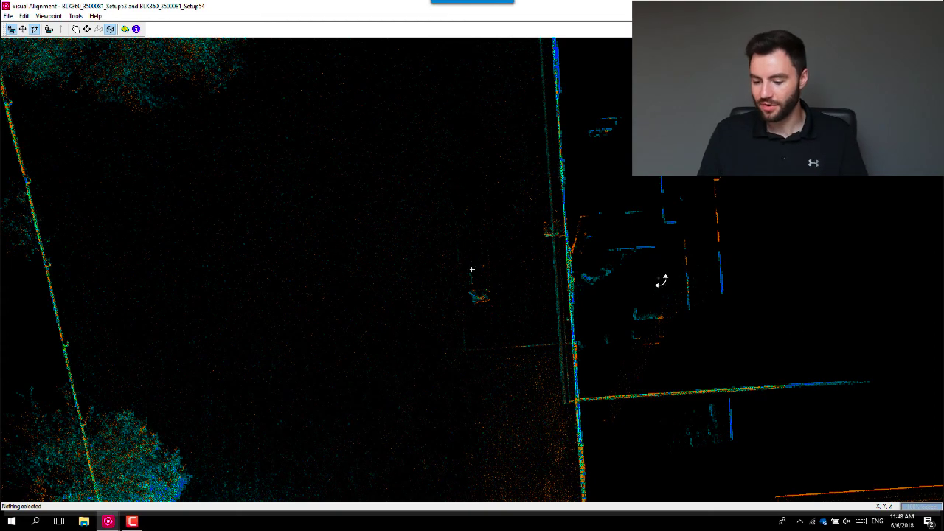
pyautogui.press('space')
pyautogui.scroll(-6, 661, 282)
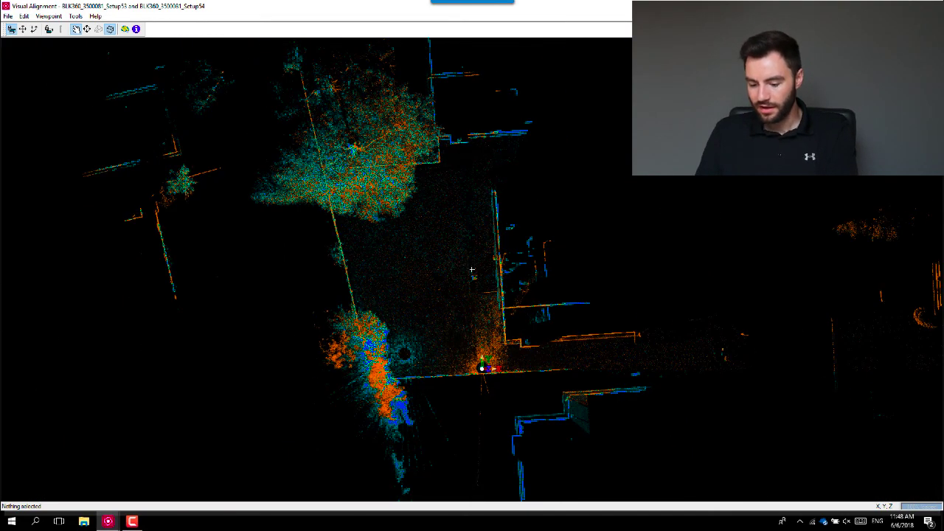
# In the side view, raise the blue Setup54 scan until its roof edge meets the orange Setup53 roof edge.
pyautogui.click(49, 30)
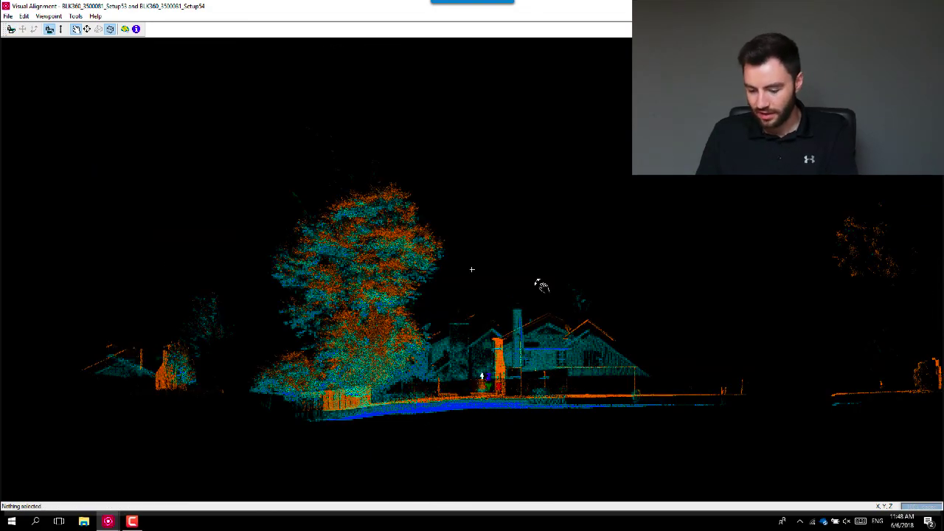
pyautogui.scroll(10, 472, 270)
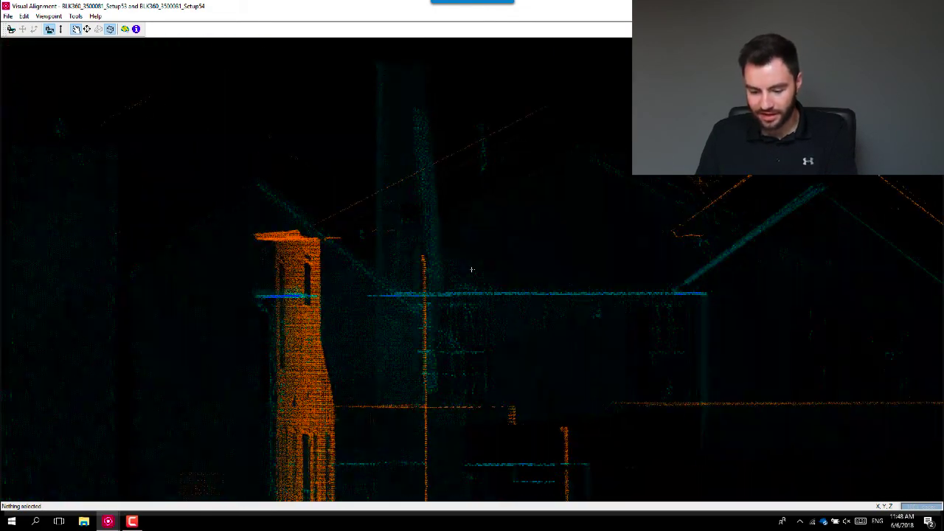
pyautogui.press('space')
pyautogui.moveTo(342, 386); pyautogui.dragTo(344, 330)
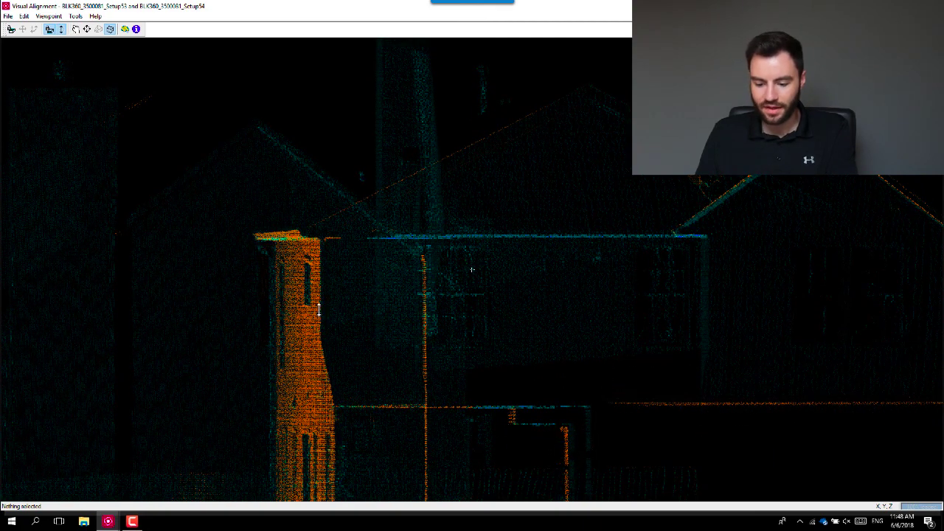
# Check the full side profile, optimize the Setup53–Setup54 cloud constraint, and use it to merge the two groups.
pyautogui.press('space')
pyautogui.scroll(-6, 318, 309)
pyautogui.moveTo(309, 241); pyautogui.dragTo(309, 283, button='middle')
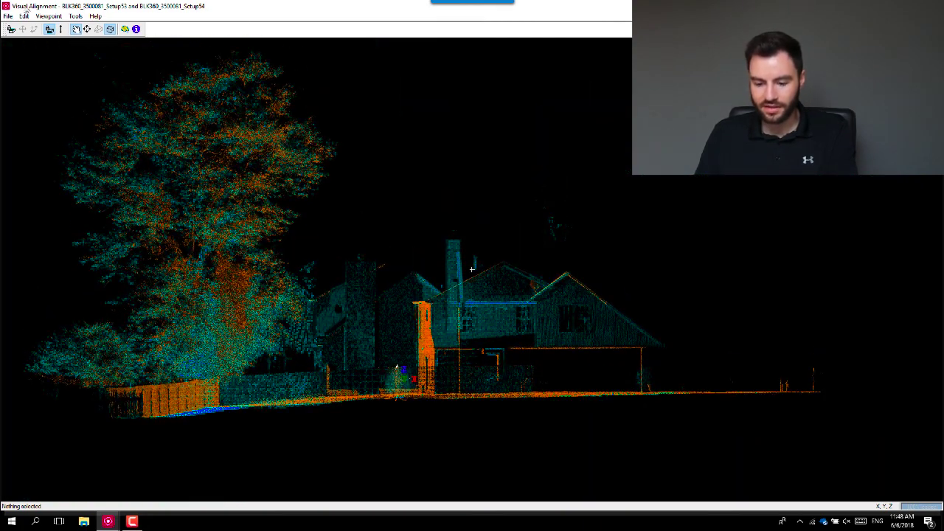
pyautogui.click(125, 30)
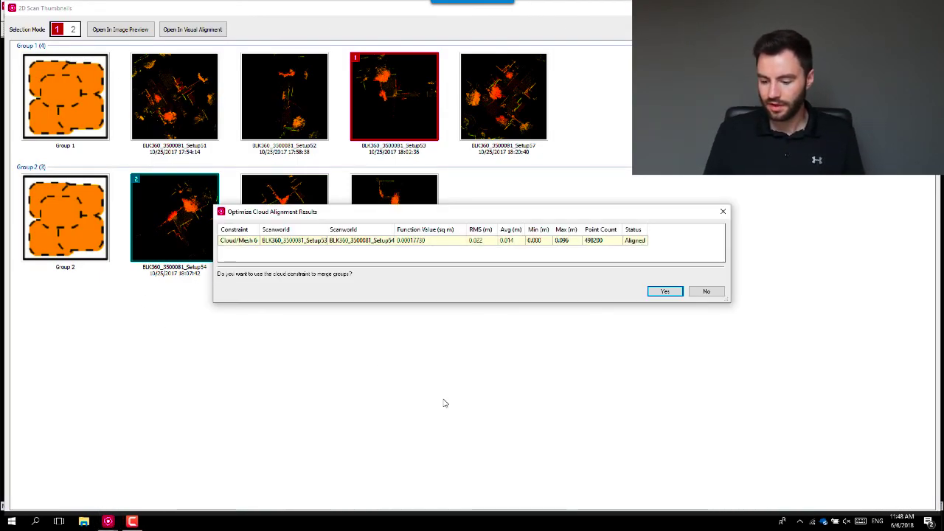
pyautogui.click(666, 292)
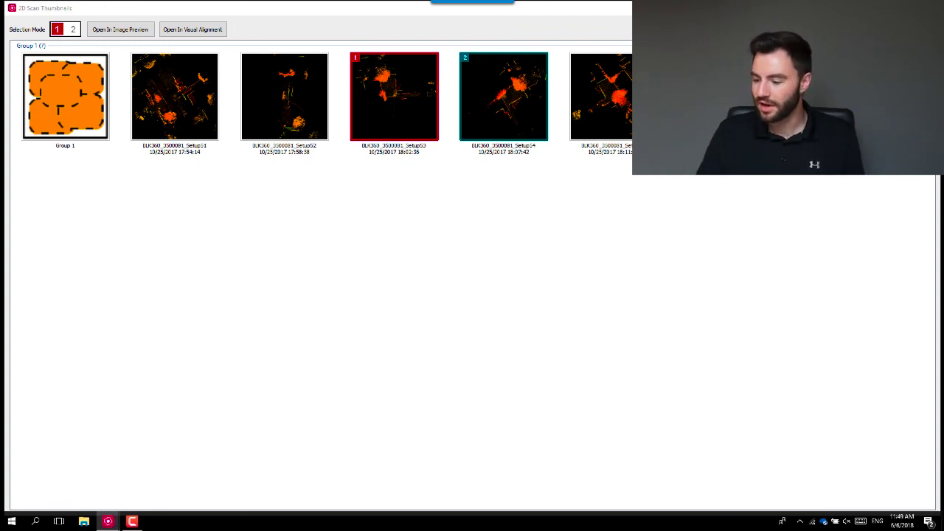
# Close the 2D scan thumbnails and expand Group 1 in the registration to list its ScanWorlds.
pyautogui.click(926, 8)
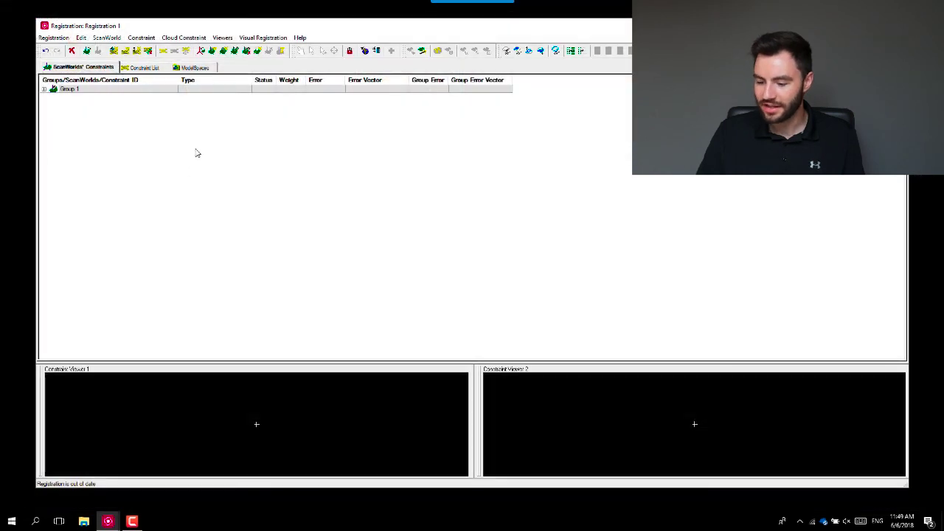
pyautogui.click(44, 89)
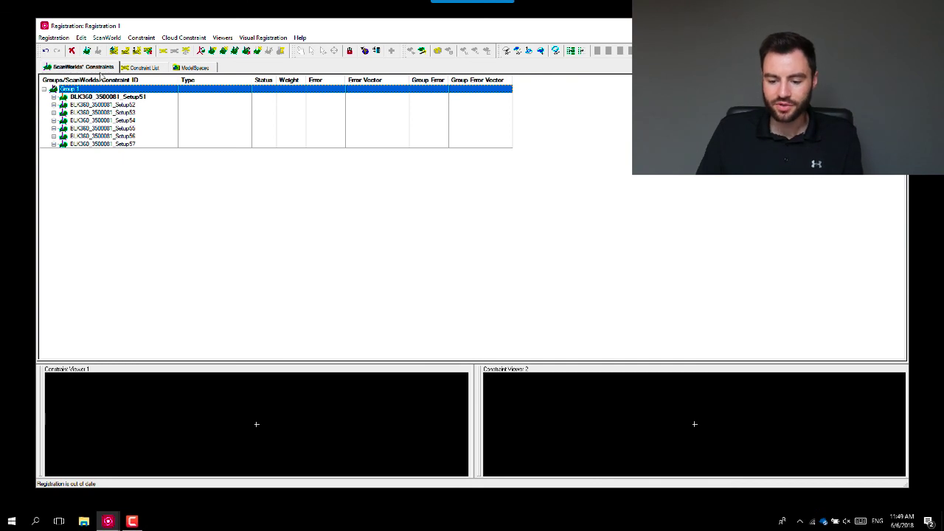
# Review the registration's constraint list, widening both ScanWorld columns until the full setup names of each pair can be read.
pyautogui.click(140, 67)
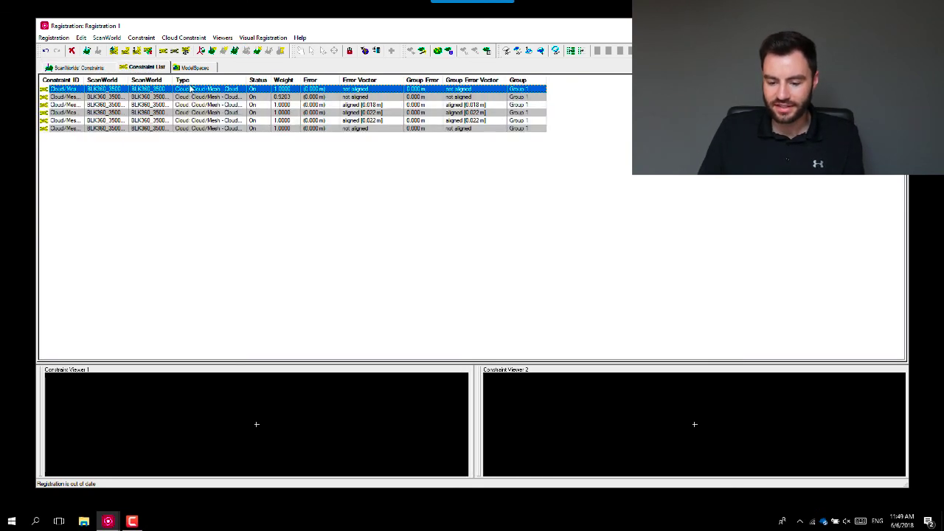
pyautogui.moveTo(84, 80); pyautogui.dragTo(114, 80)
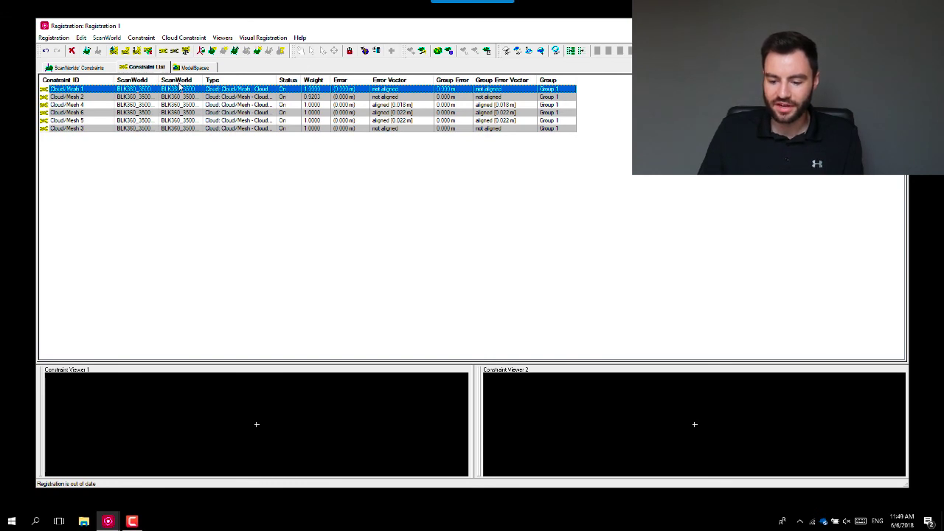
pyautogui.click(179, 80)
pyautogui.moveTo(156, 79); pyautogui.dragTo(170, 80)
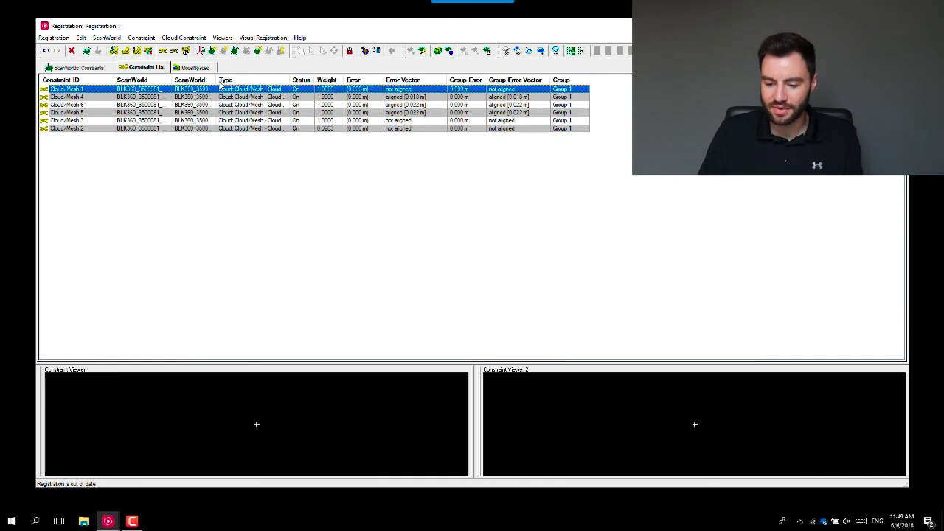
pyautogui.doubleClick(214, 79)
pyautogui.moveTo(169, 80); pyautogui.dragTo(187, 80)
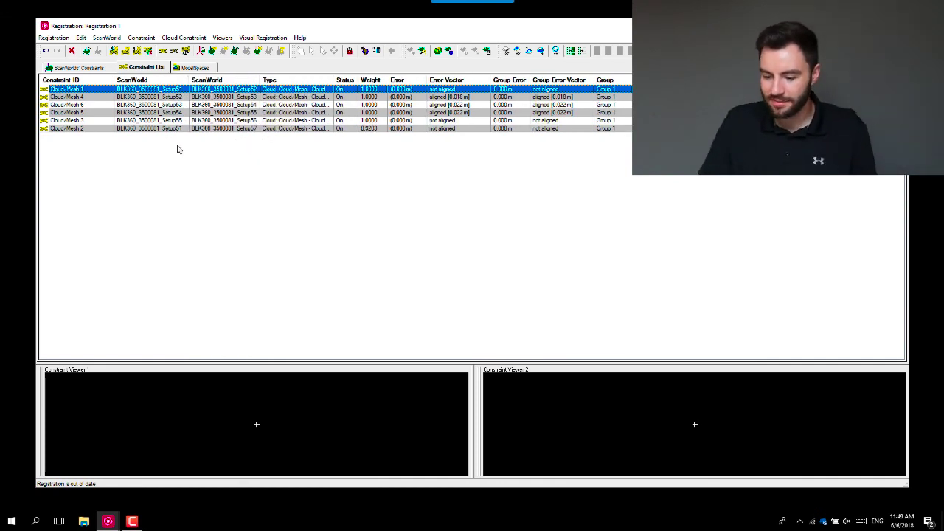
# Register the ScanWorlds using all six cloud constraints and move the registration window aside to uncover the Navigator tree.
pyautogui.click(66, 39)
pyautogui.click(76, 47)
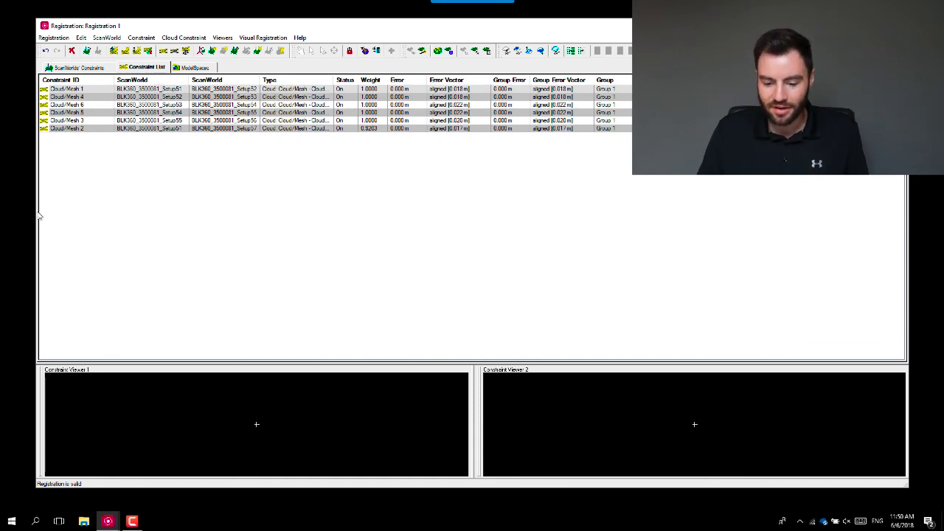
pyautogui.moveTo(33, 213); pyautogui.dragTo(357, 239)
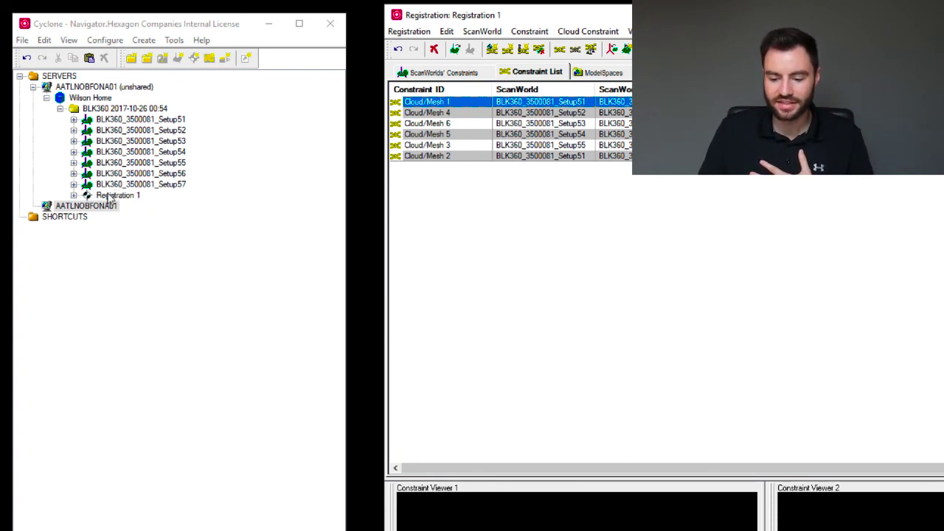
# Create a ScanWorld from Registration 1, freezing the registration, and close the registration window.
pyautogui.click(408, 31)
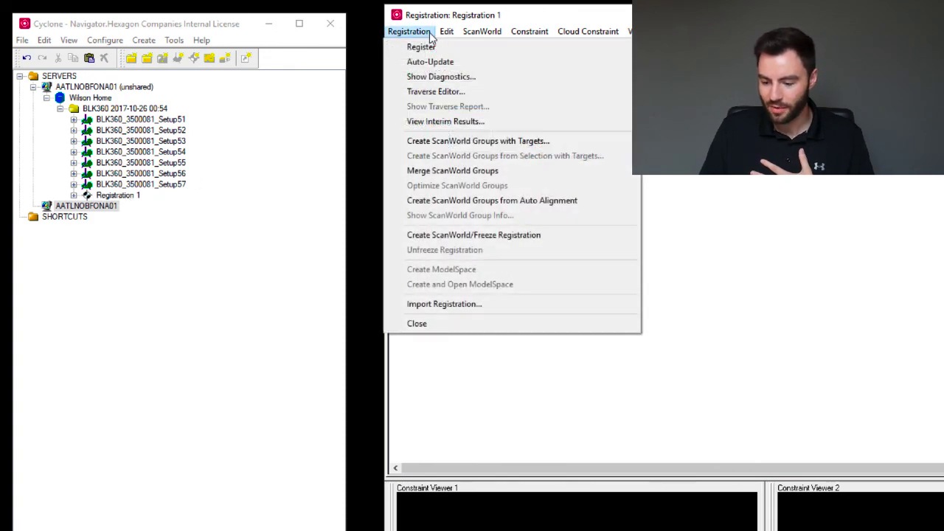
pyautogui.click(536, 236)
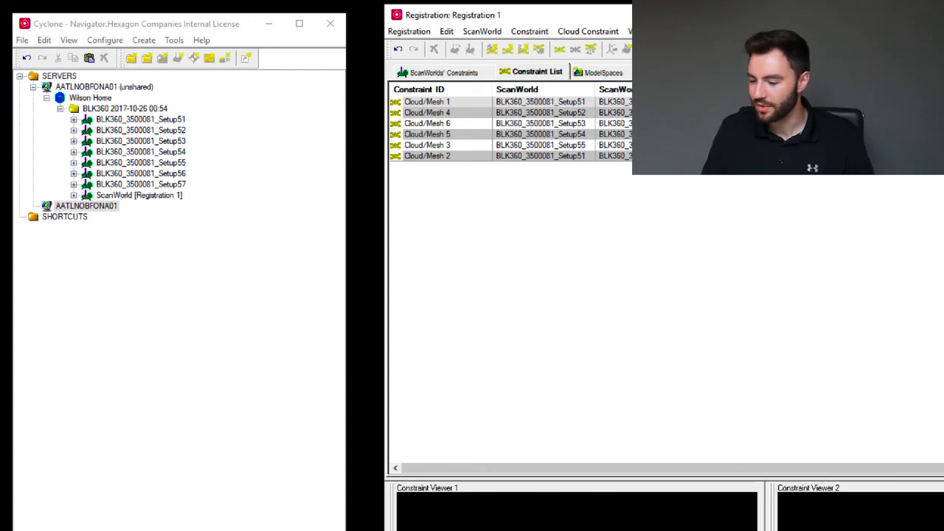
pyautogui.click(938, 15)
# Create a ModelSpace in the ModelSpaces folder of ScanWorld [Registration 1], then create and open a view of it.
pyautogui.click(73, 196)
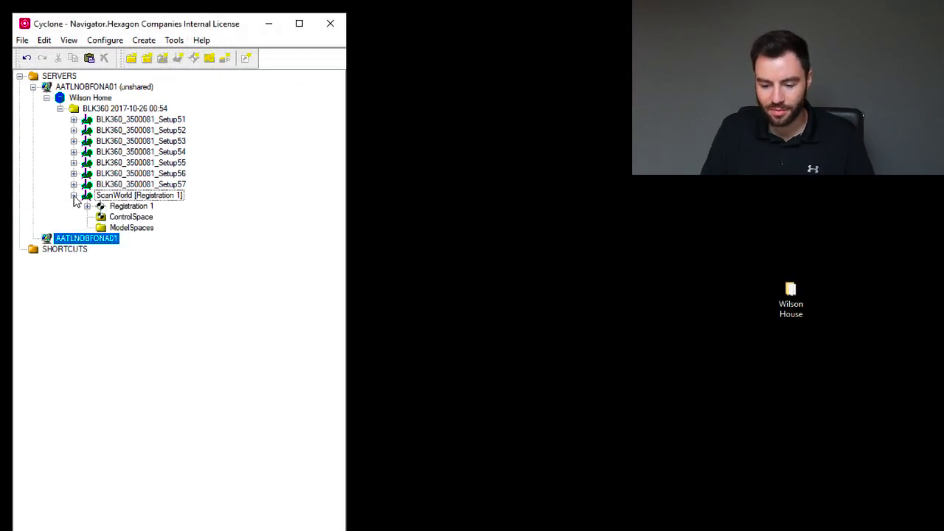
pyautogui.click(129, 218)
pyautogui.click(131, 228)
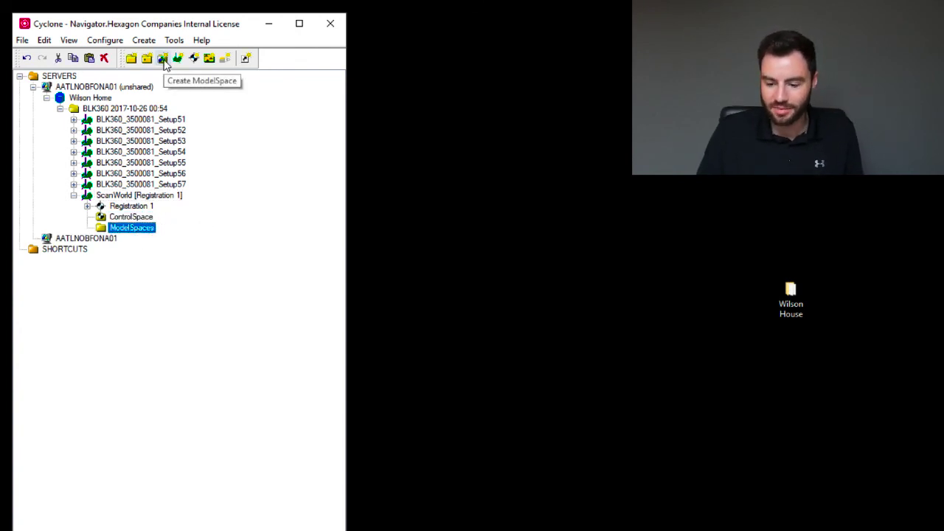
pyautogui.click(163, 59)
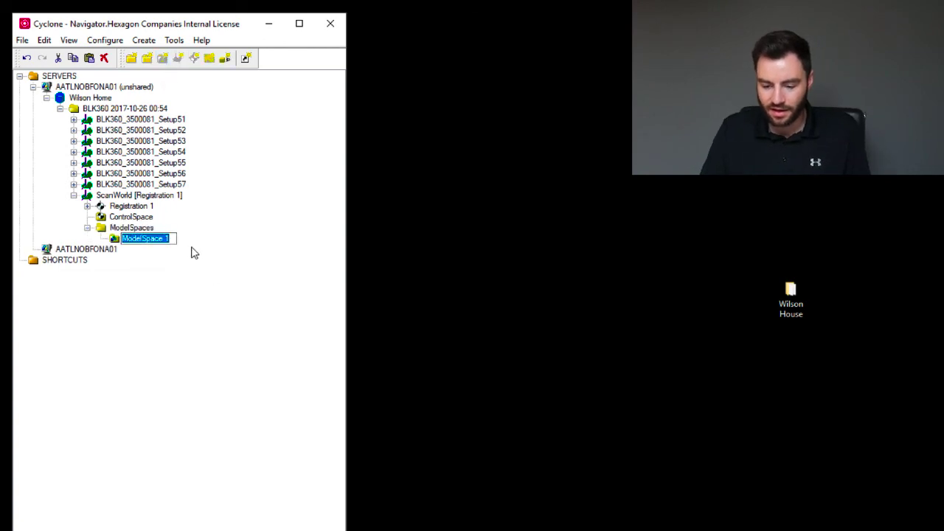
pyautogui.rightClick(141, 242)
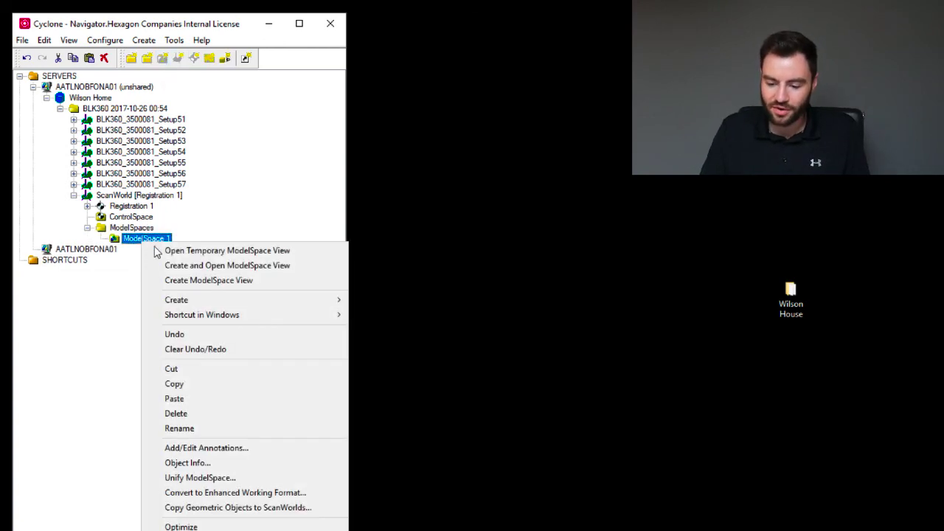
pyautogui.click(190, 267)
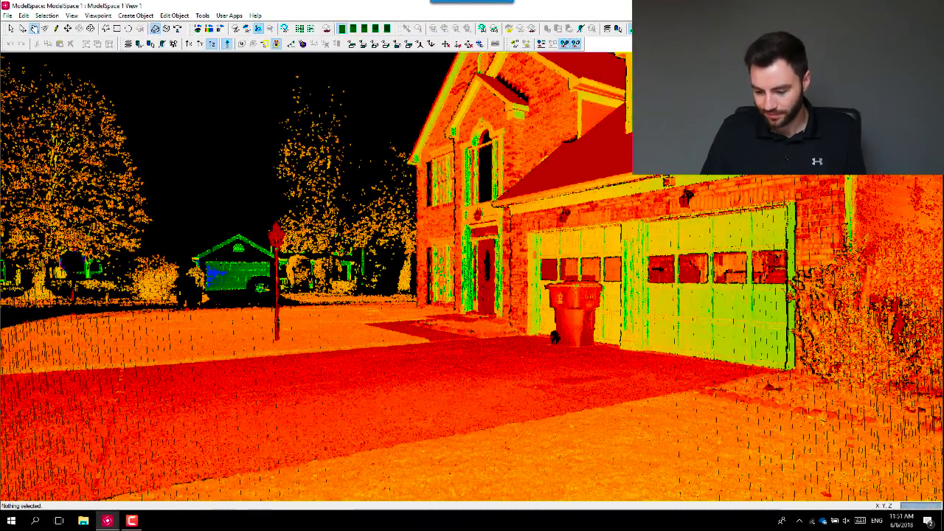
# Switch the registered point cloud from intensity to photographic colours and inspect the house, street and neighbouring buildings from several sides.
pyautogui.moveTo(443, 250); pyautogui.dragTo(539, 332)
pyautogui.scroll(-6, 472, 277)
pyautogui.moveTo(487, 184); pyautogui.dragTo(418, 219)
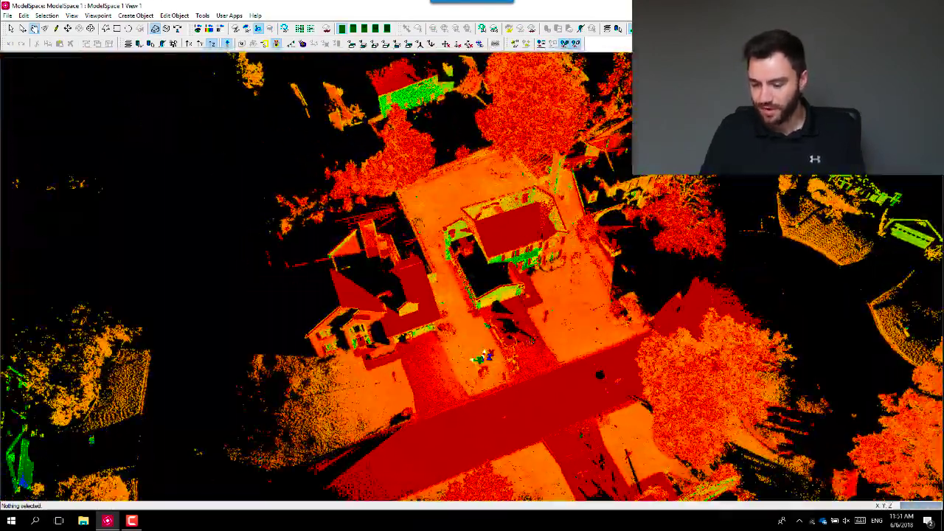
pyautogui.moveTo(517, 280); pyautogui.dragTo(365, 236)
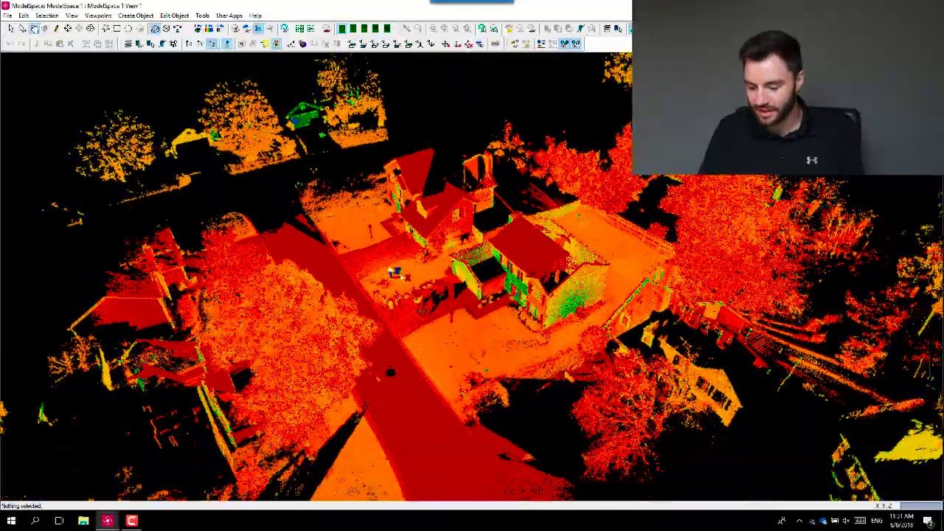
pyautogui.scroll(3, 472, 276)
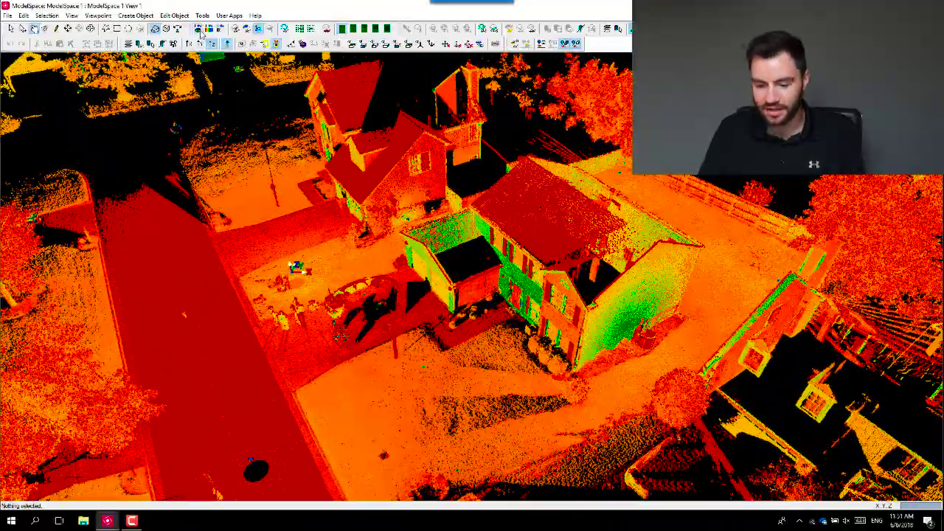
pyautogui.click(198, 28)
pyautogui.moveTo(413, 295); pyautogui.dragTo(468, 277)
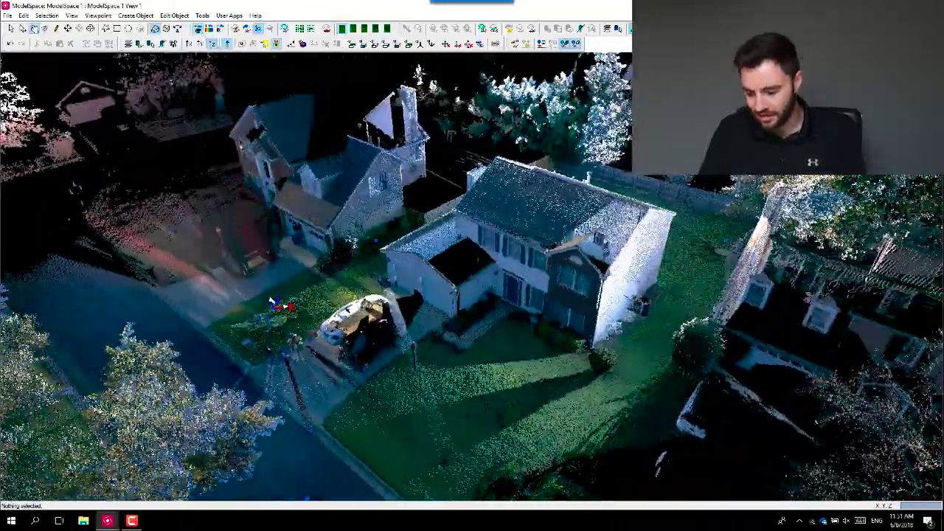
pyautogui.moveTo(469, 325); pyautogui.dragTo(435, 270, button='right')
pyautogui.moveTo(435, 270); pyautogui.dragTo(738, 269)
pyautogui.moveTo(634, 295); pyautogui.dragTo(239, 247)
pyautogui.scroll(-5, 240, 247)
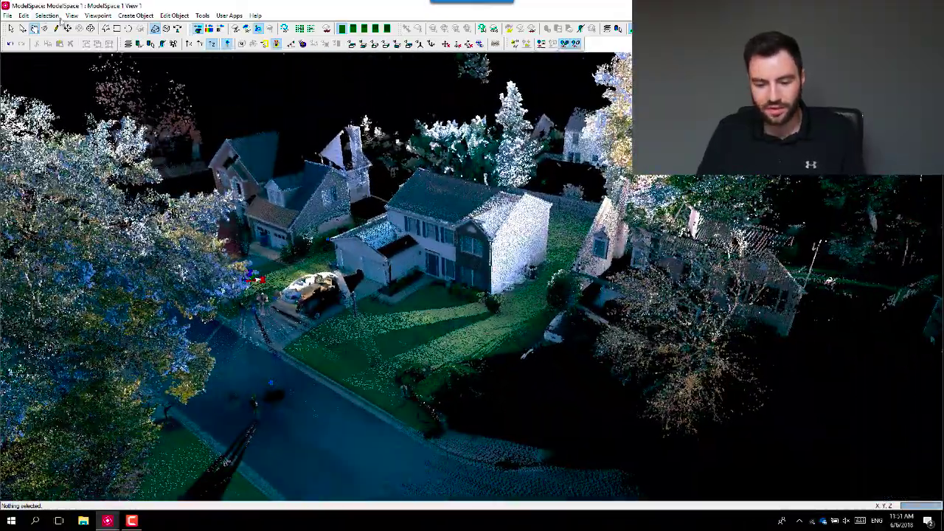
# Show the ScanWorld markers in the ModelSpace and examine the setup positions around the house from above.
pyautogui.click(72, 16)
pyautogui.moveTo(113, 63)
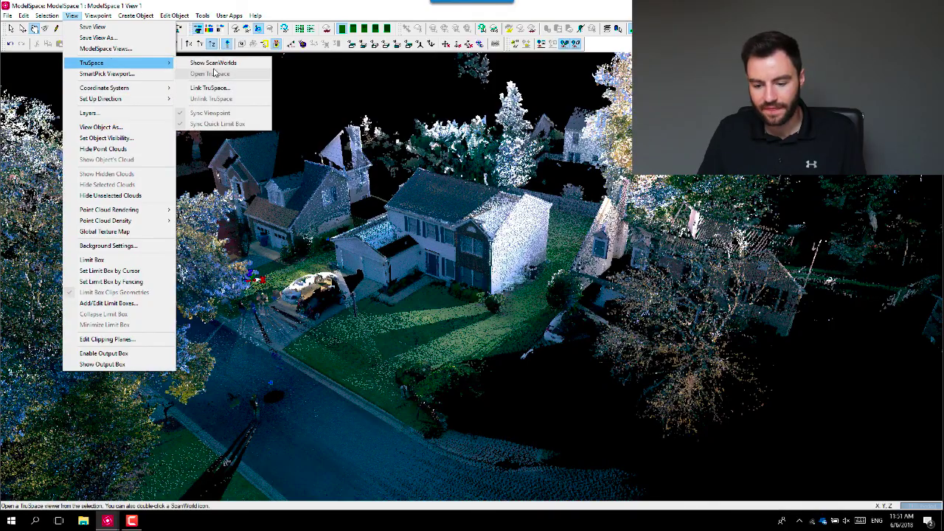
pyautogui.click(217, 64)
pyautogui.moveTo(186, 418); pyautogui.dragTo(274, 469)
pyautogui.scroll(-4, 267, 469)
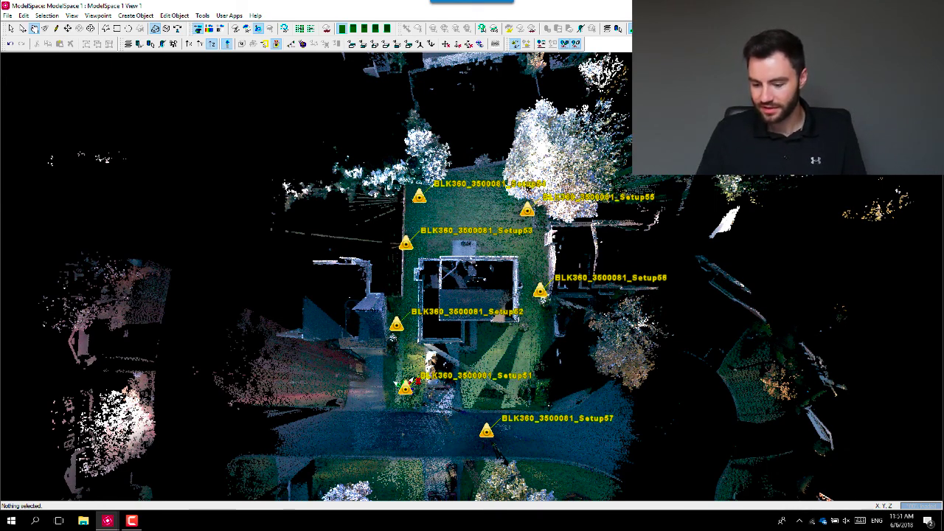
# Hide the ScanWorld markers and inspect the house closely from an oblique angle.
pyautogui.click(71, 15)
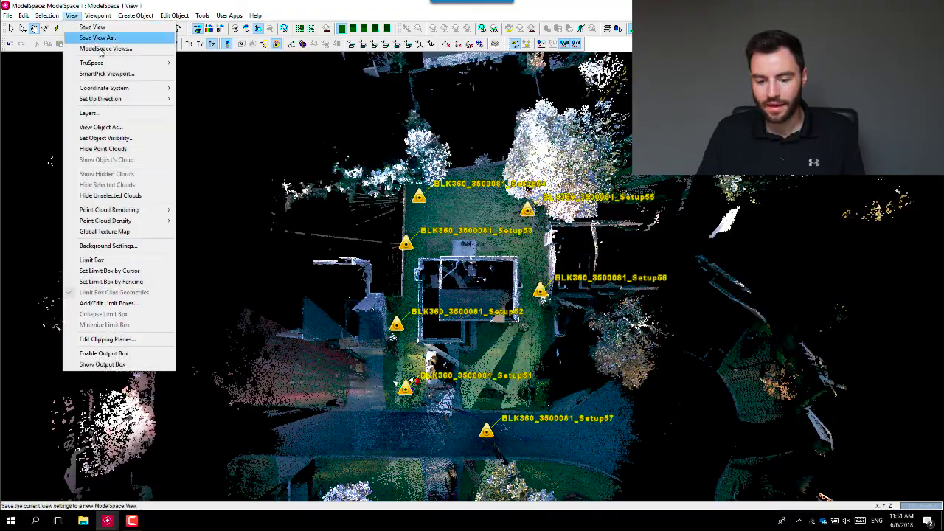
pyautogui.moveTo(147, 63)
pyautogui.click(201, 69)
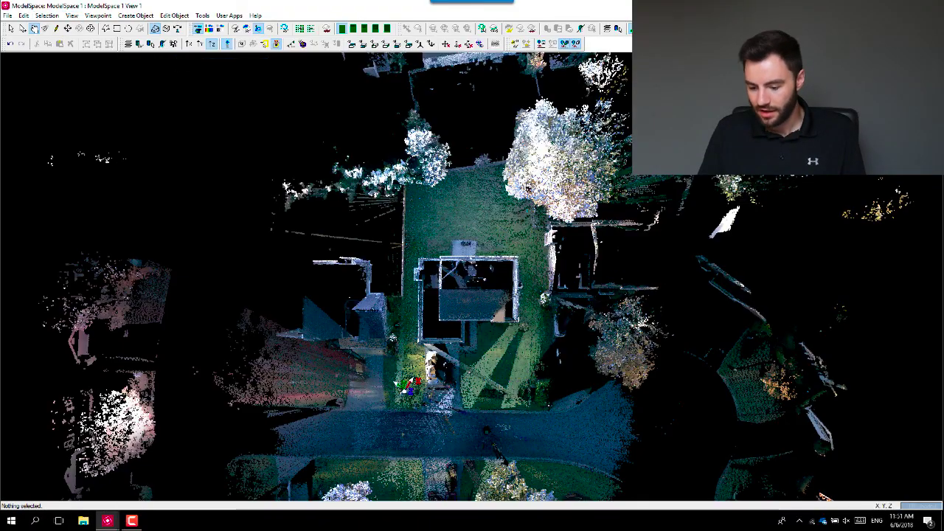
pyautogui.moveTo(572, 343); pyautogui.dragTo(520, 284)
pyautogui.scroll(6, 518, 283)
pyautogui.scroll(1, 519, 283)
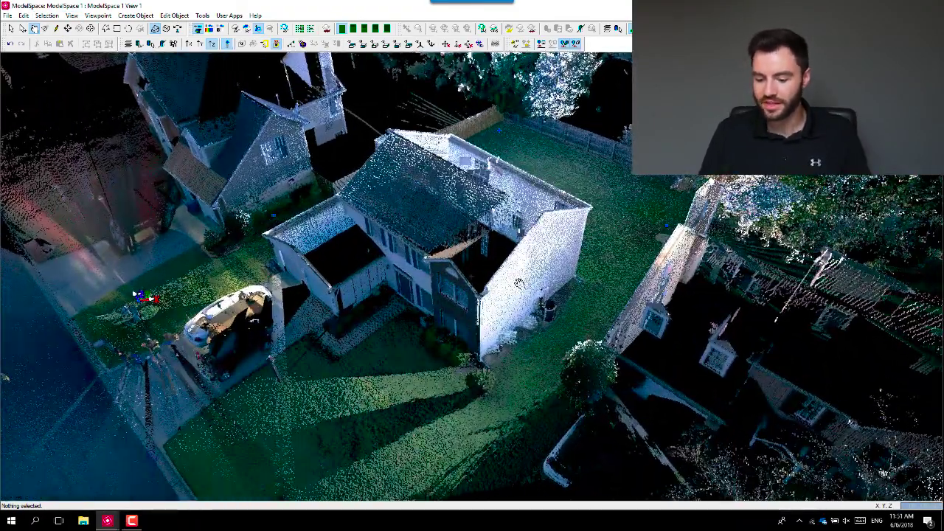